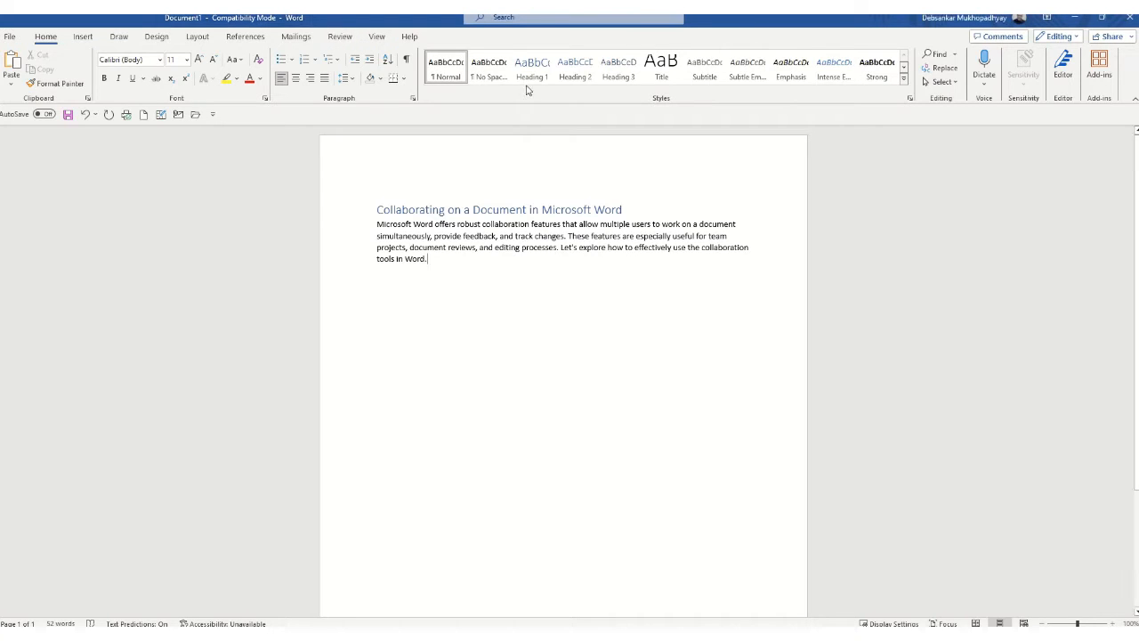
Post a comment reading "Change the header" on the last word of the body paragraph
click(341, 36)
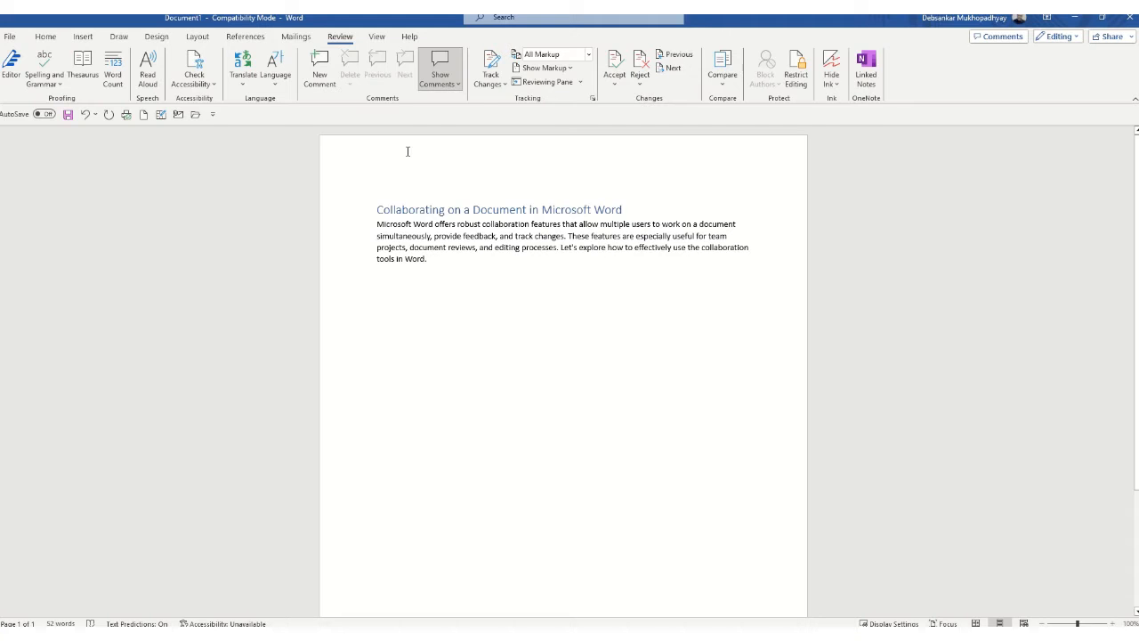
click(320, 67)
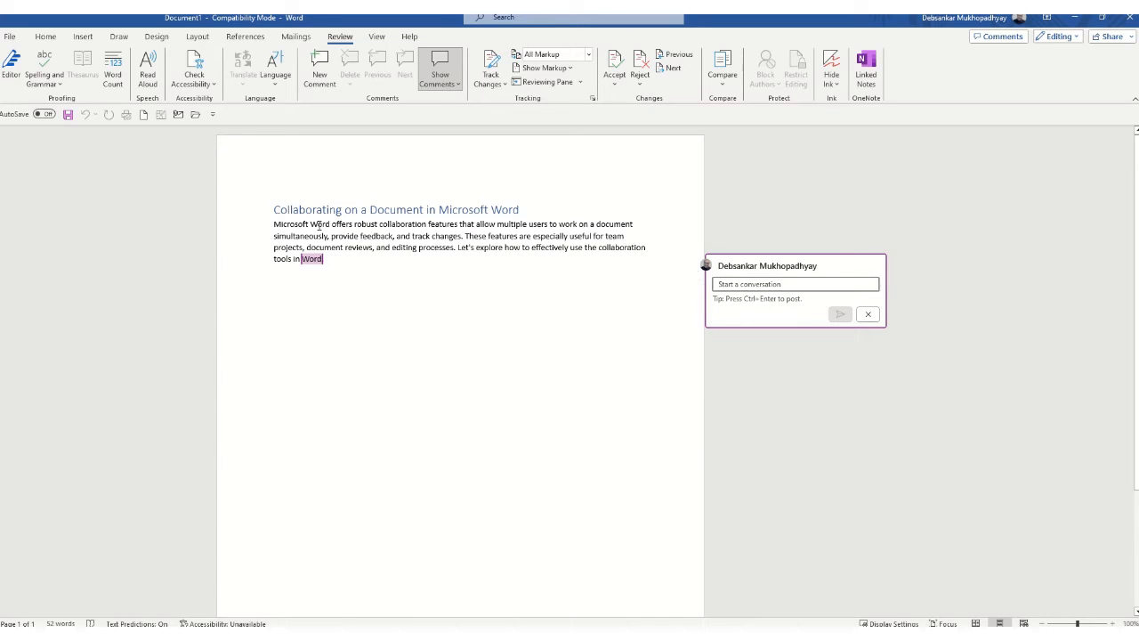
drag(272, 222, 381, 242)
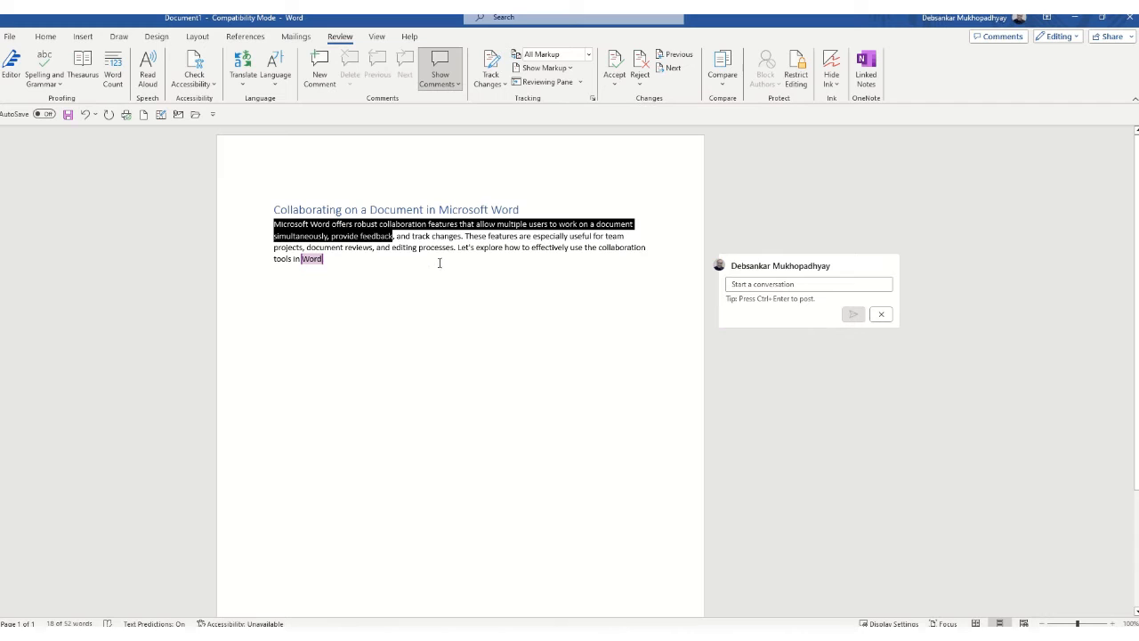
click(365, 236)
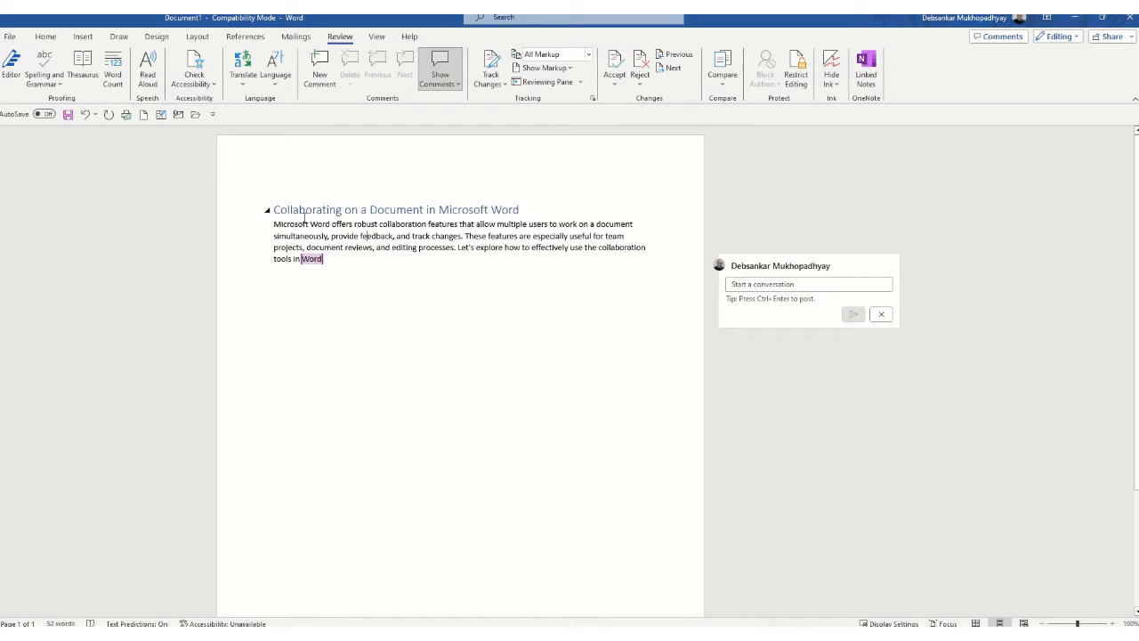
triple_click(281, 215)
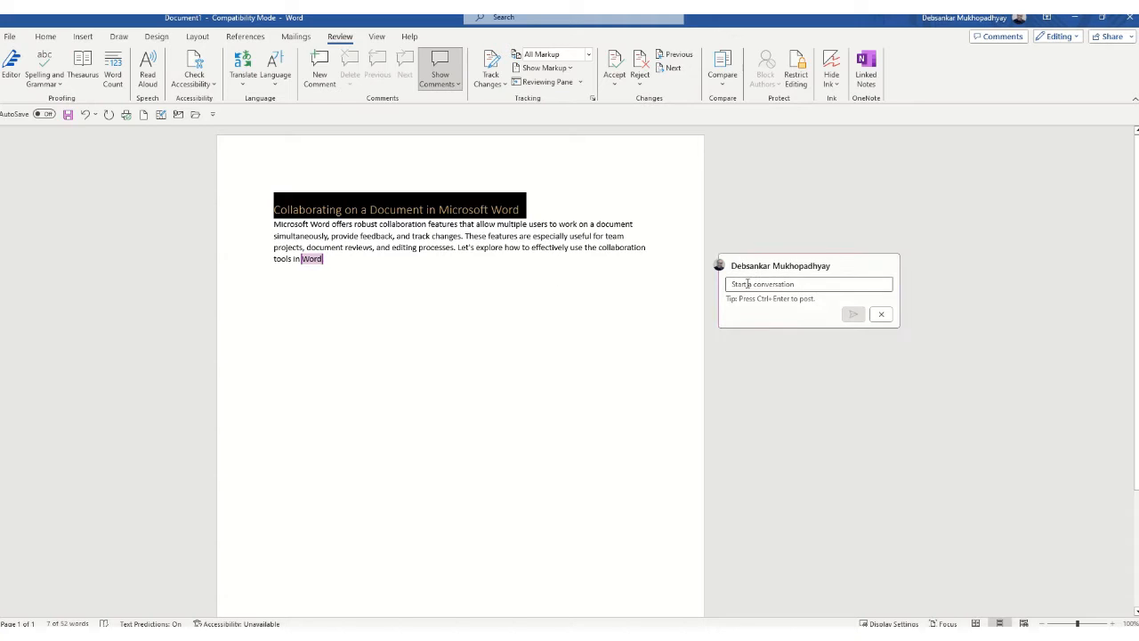
click(747, 284)
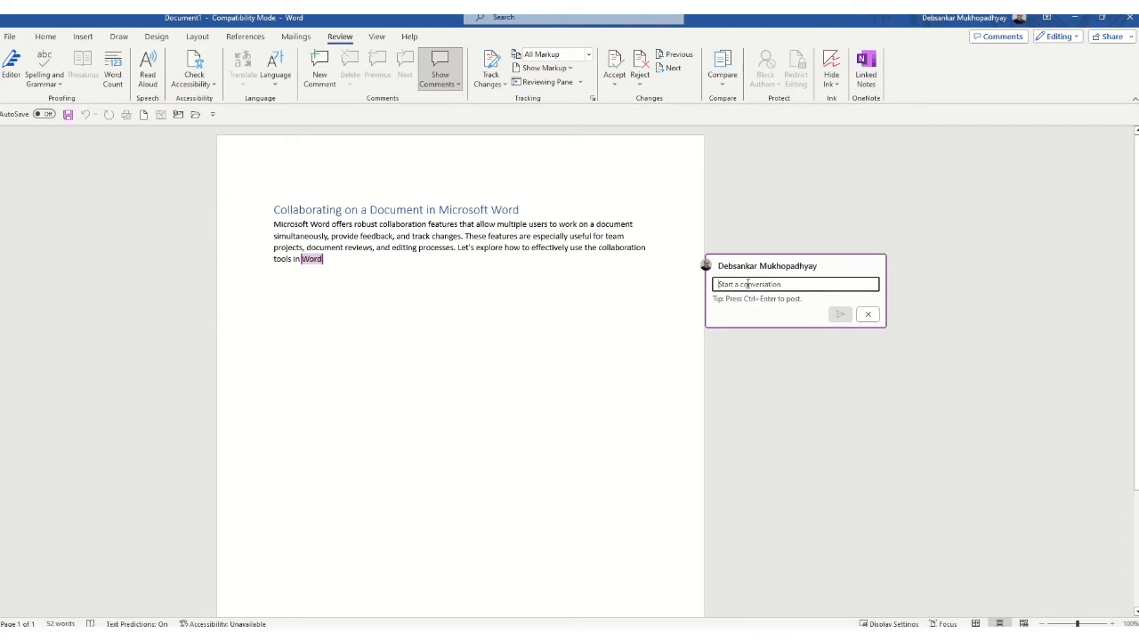
text(Change the he)
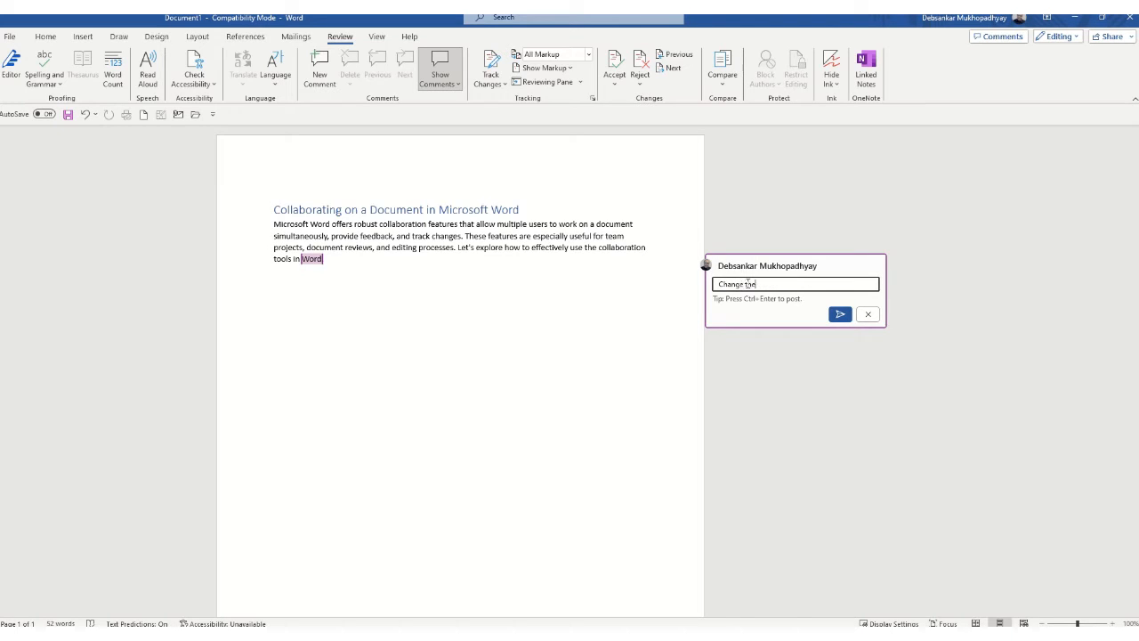
text(ader)
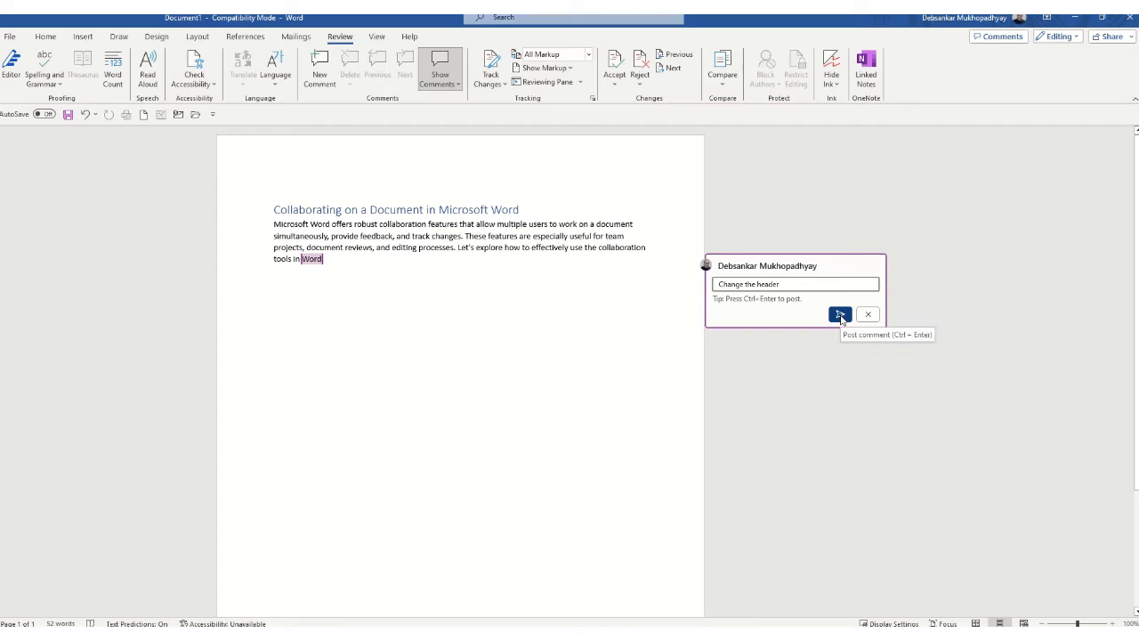
click(839, 316)
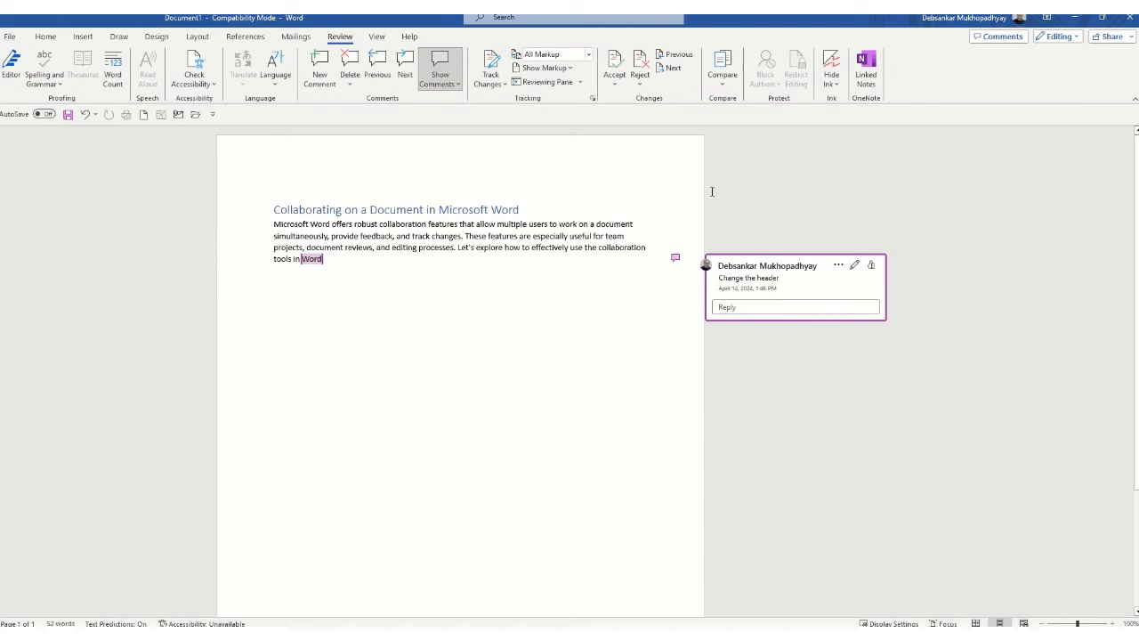
Post a second comment on the paragraph's last word reading "Create the document in a different format."
click(328, 76)
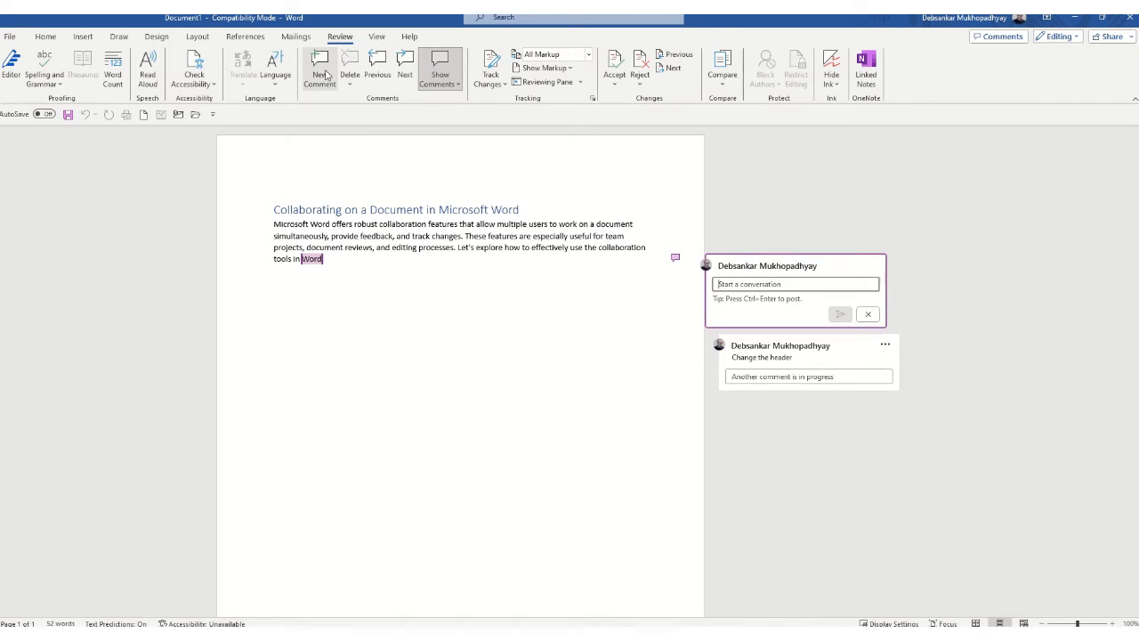
click(753, 375)
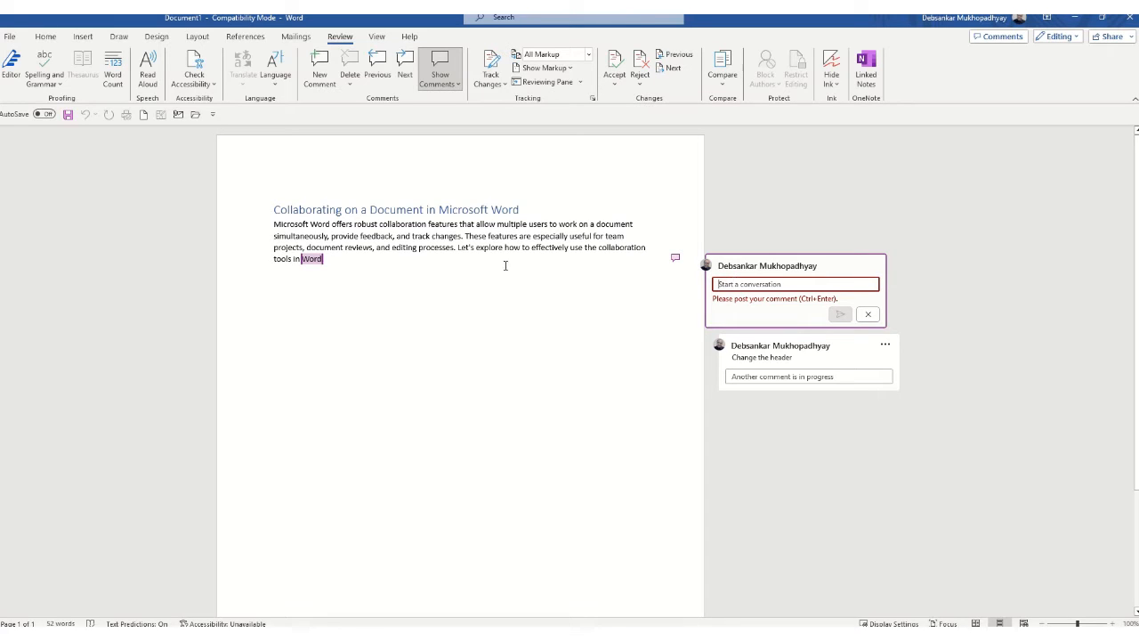
drag(273, 223, 435, 258)
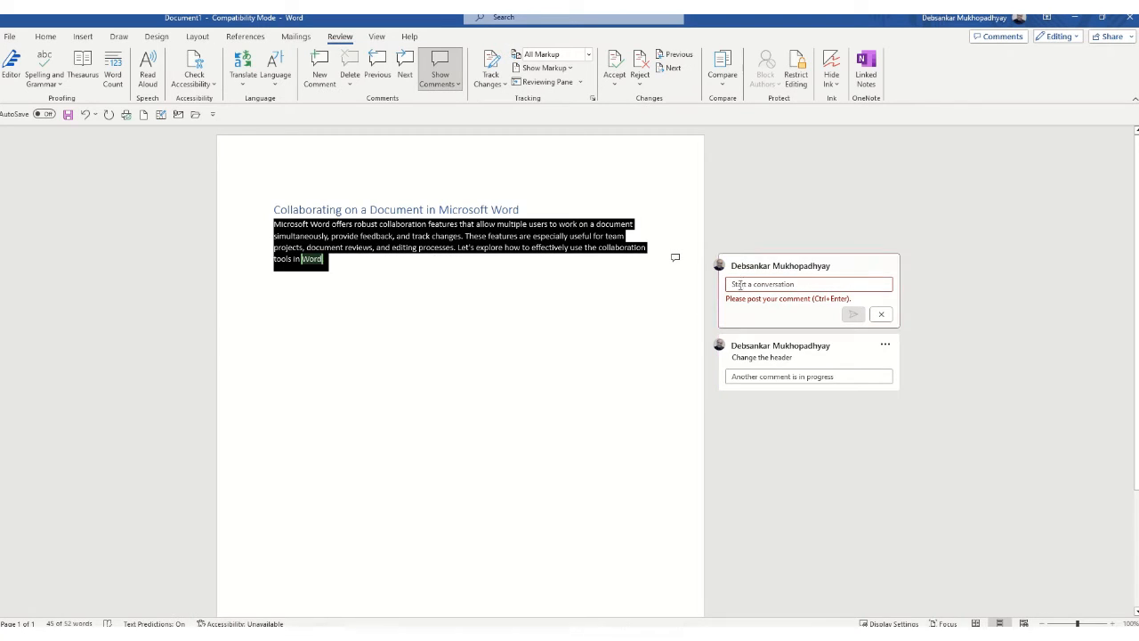
click(739, 285)
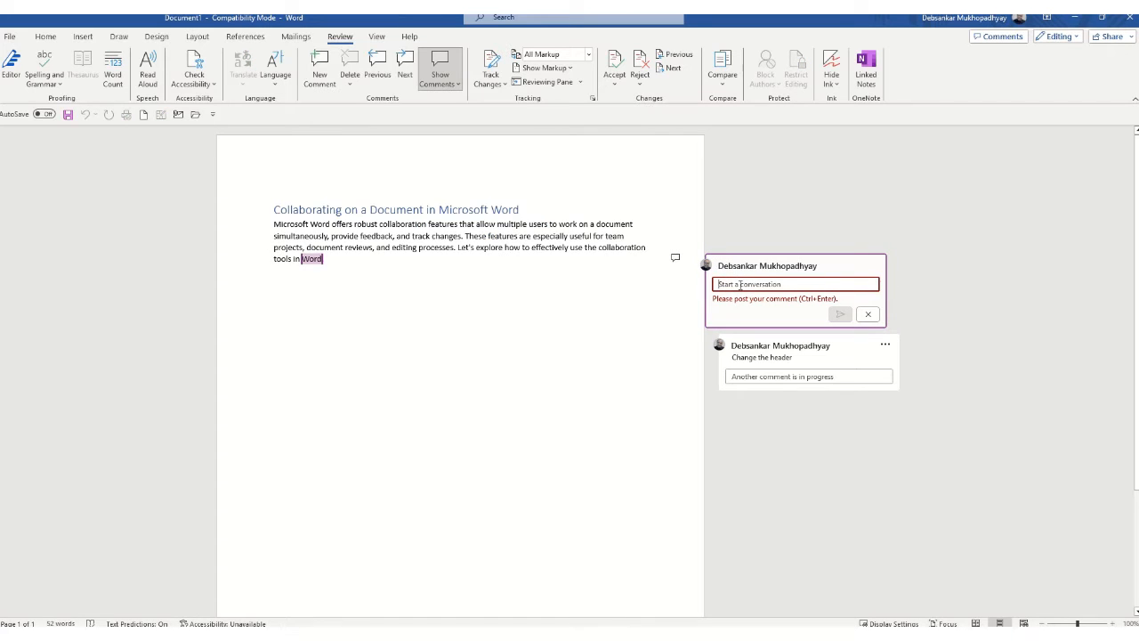
text(Create)
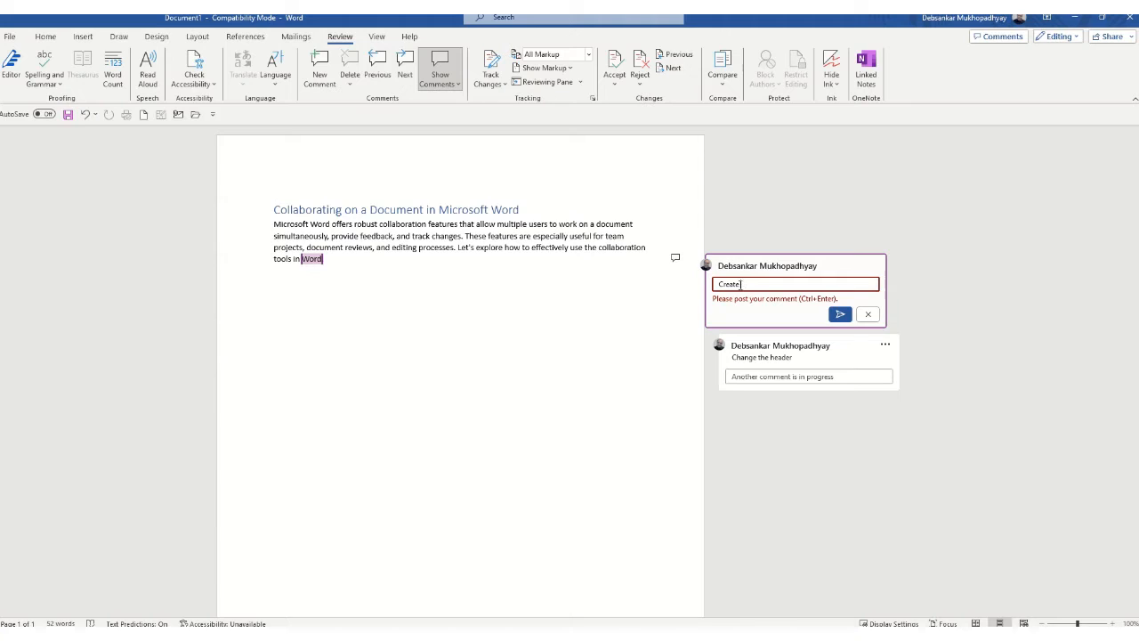
text( the document in a different format.)
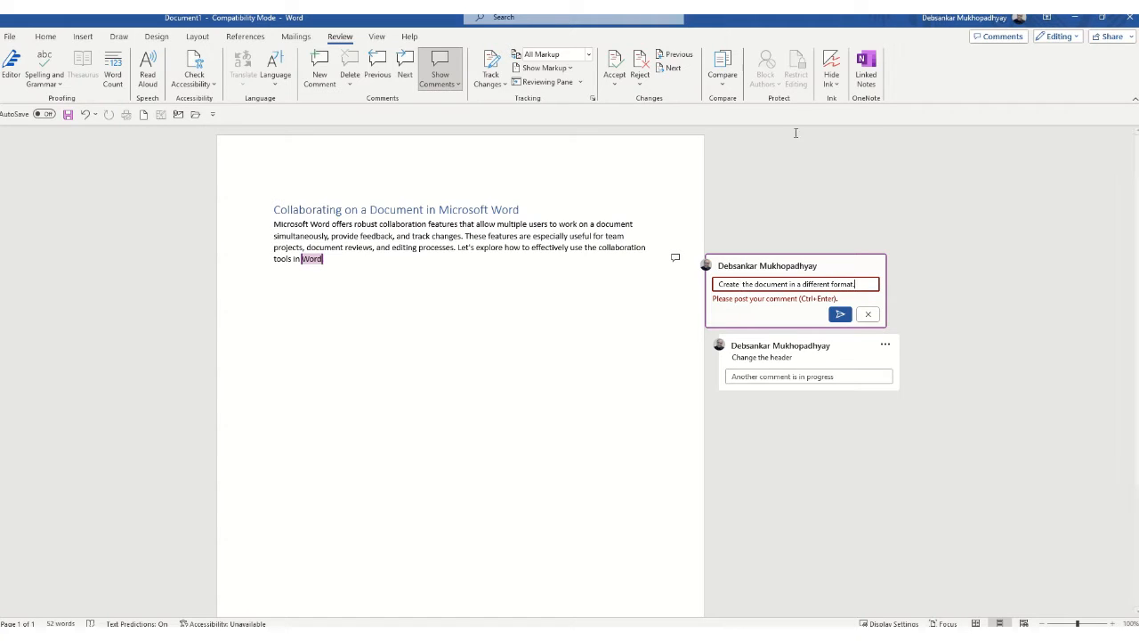
click(840, 314)
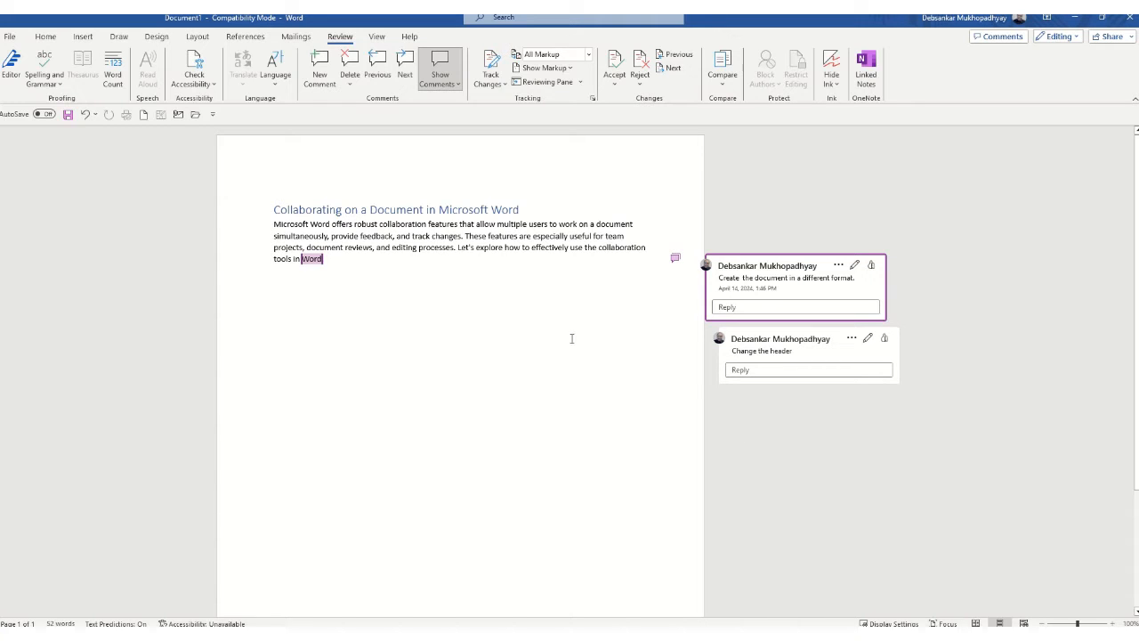
Reply to the "Change the header" comment with "It is ok - do'nt need to take any action."
click(745, 371)
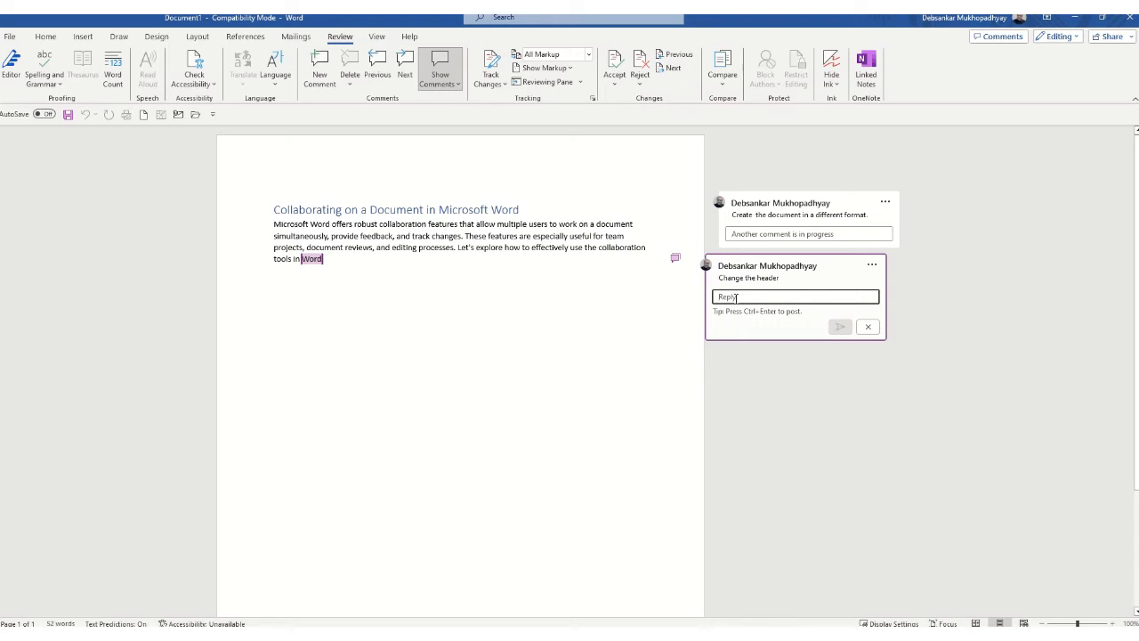
text(It is ok - )
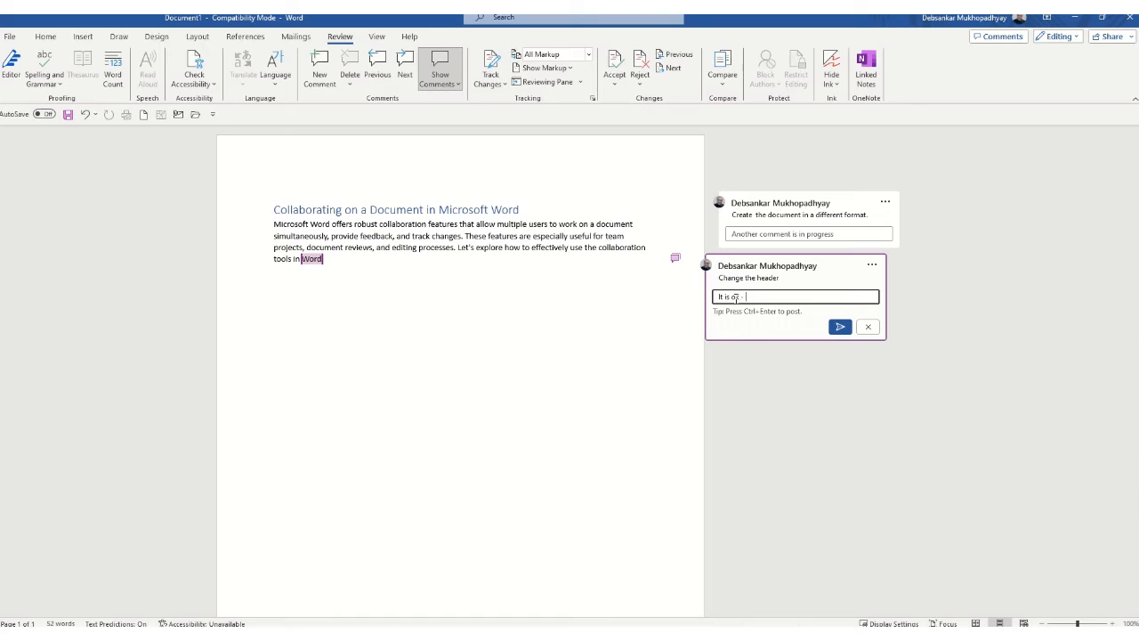
text(do'nt need to take any action.)
key(Return)
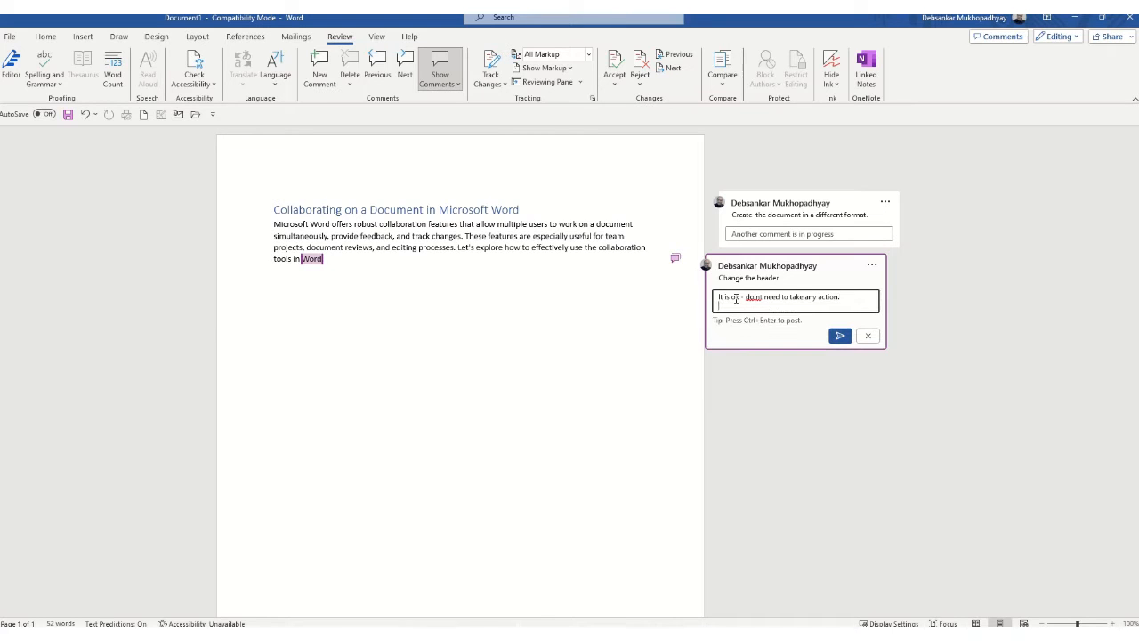
click(840, 335)
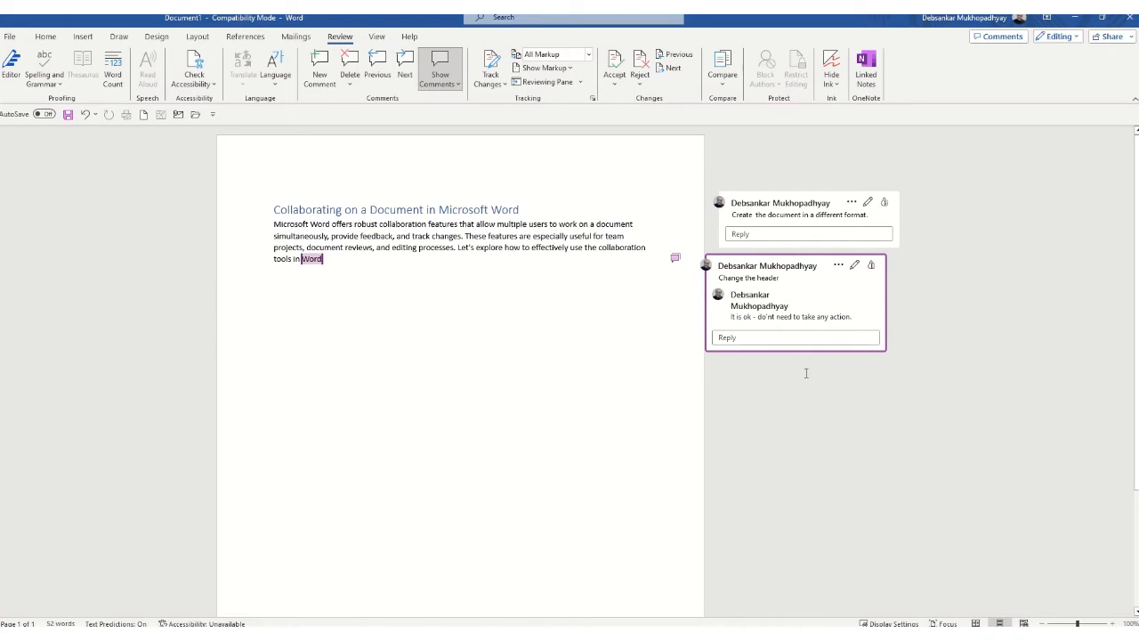
Post a comment on the whole body paragraph reading "Make it a two column document."
click(319, 216)
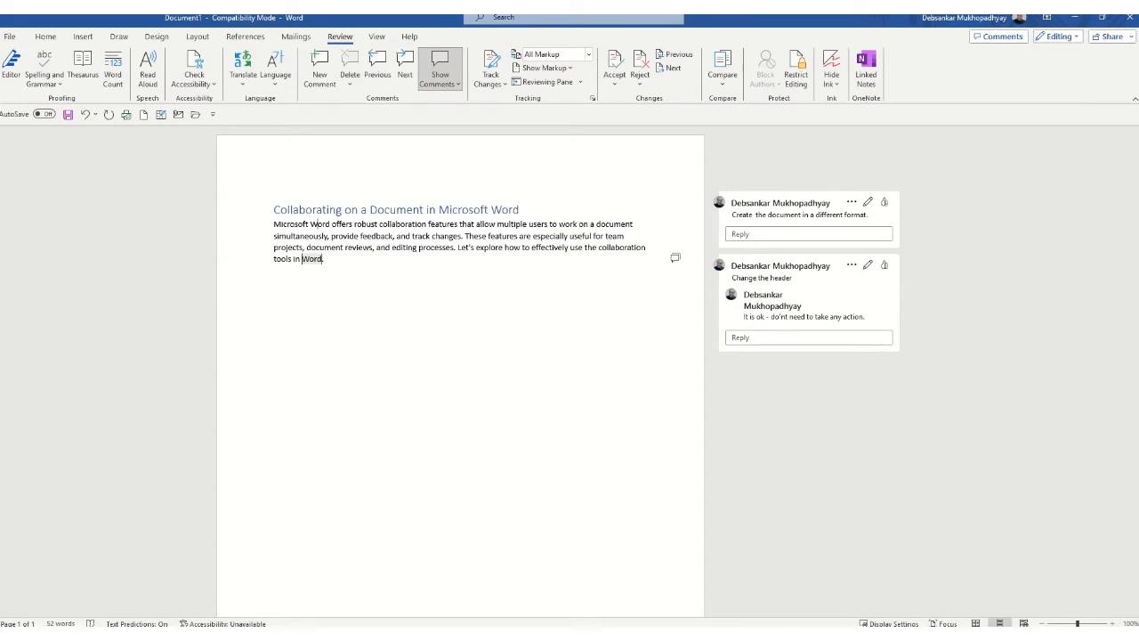
key(ctrl+alt+m)
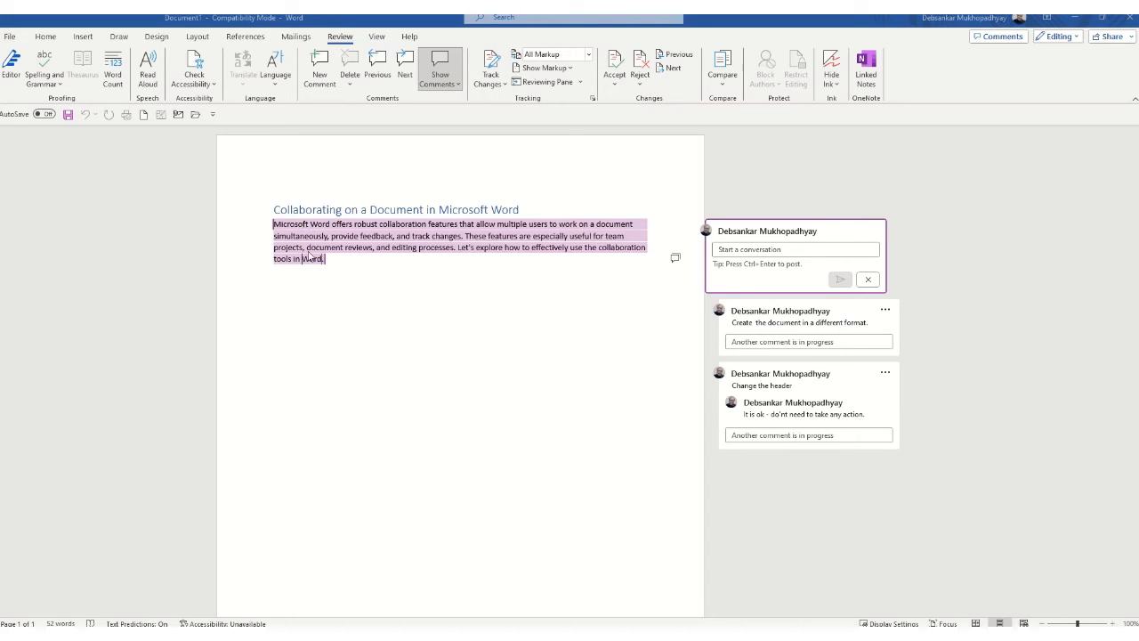
click(721, 249)
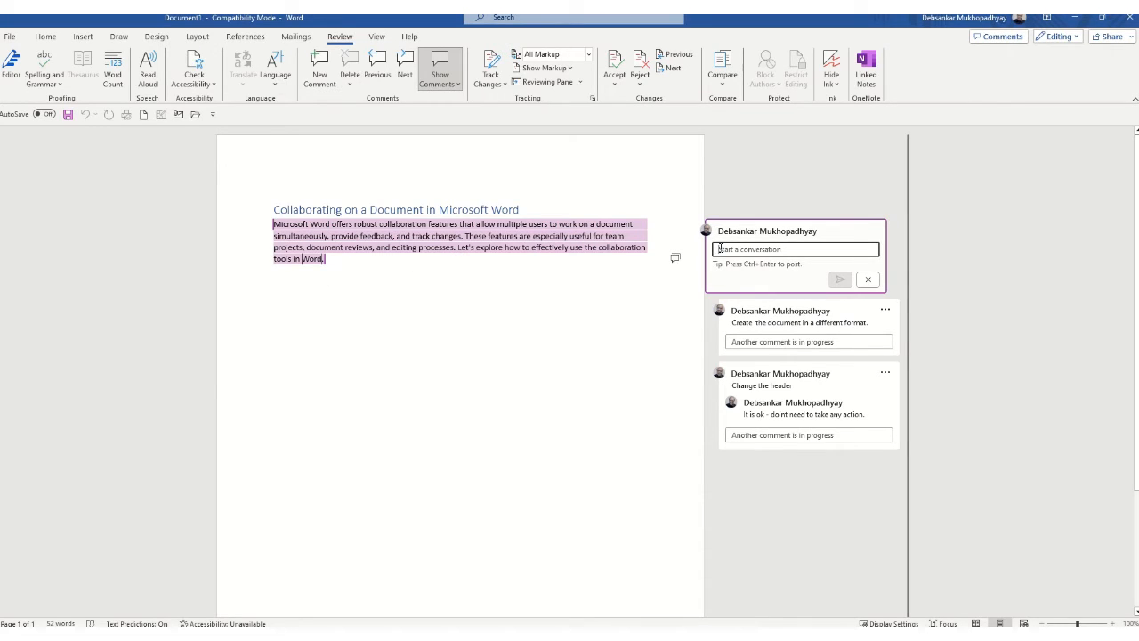
text(Make )
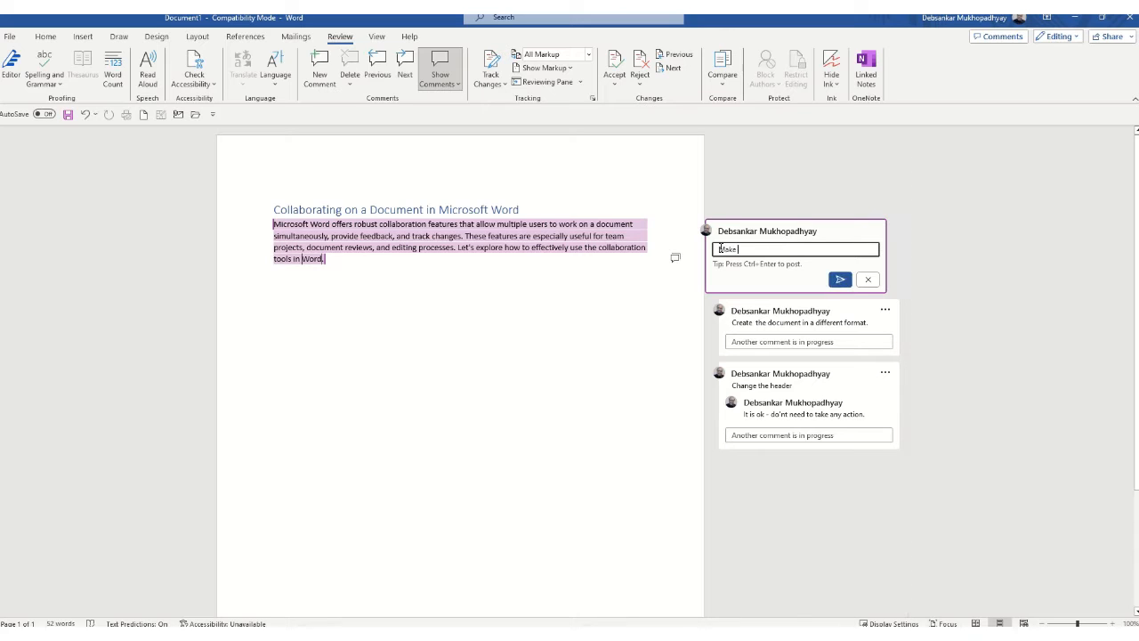
text(it a two column)
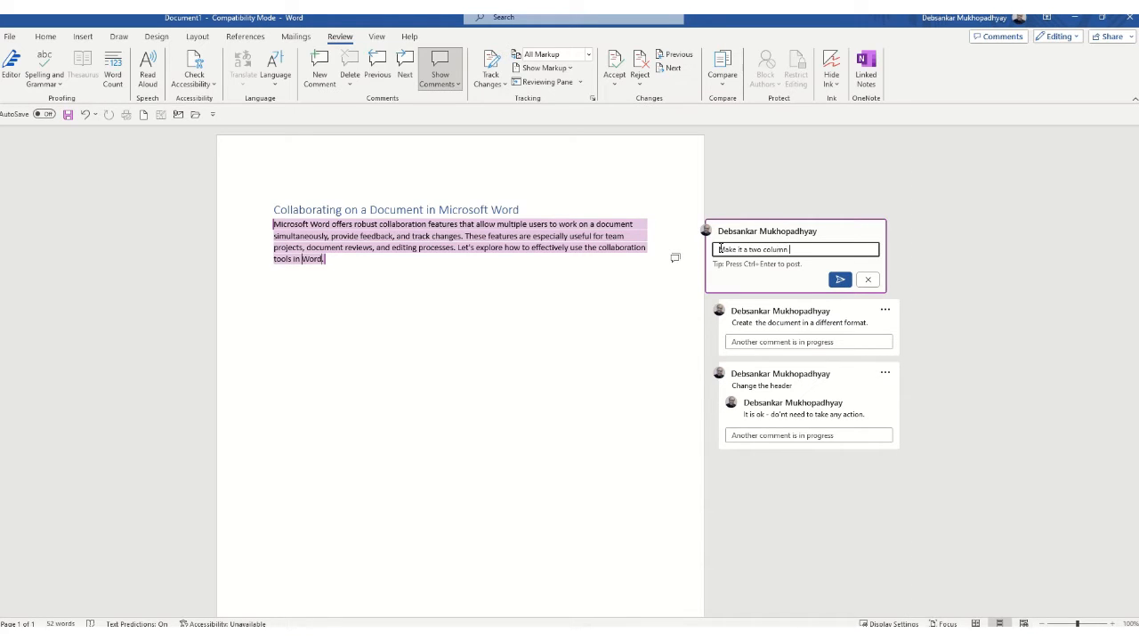
text( document.)
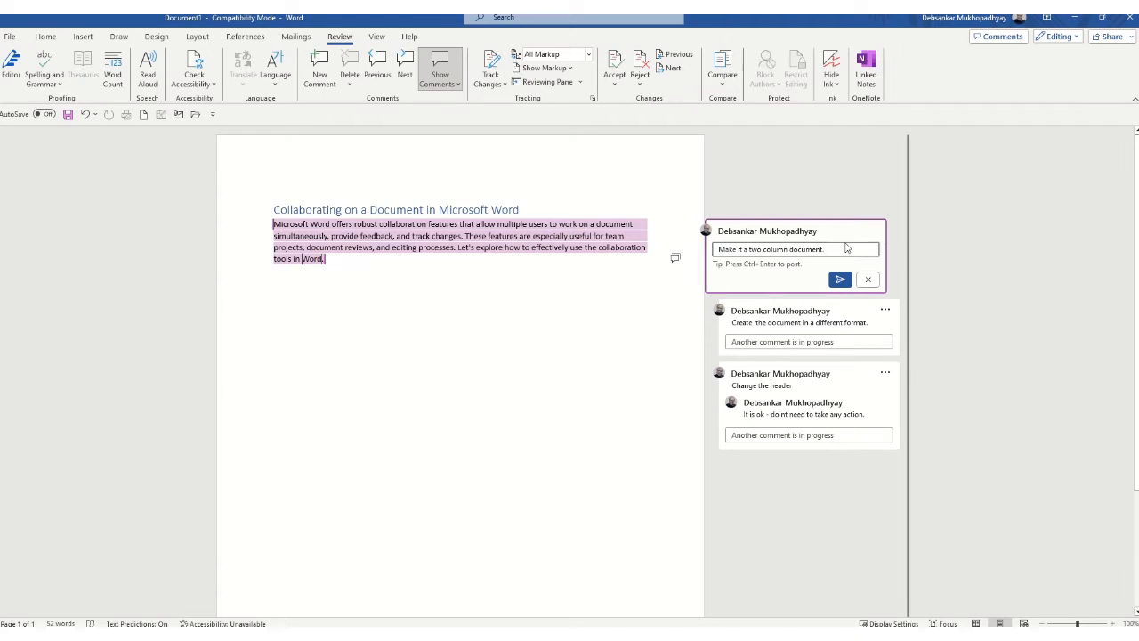
click(840, 280)
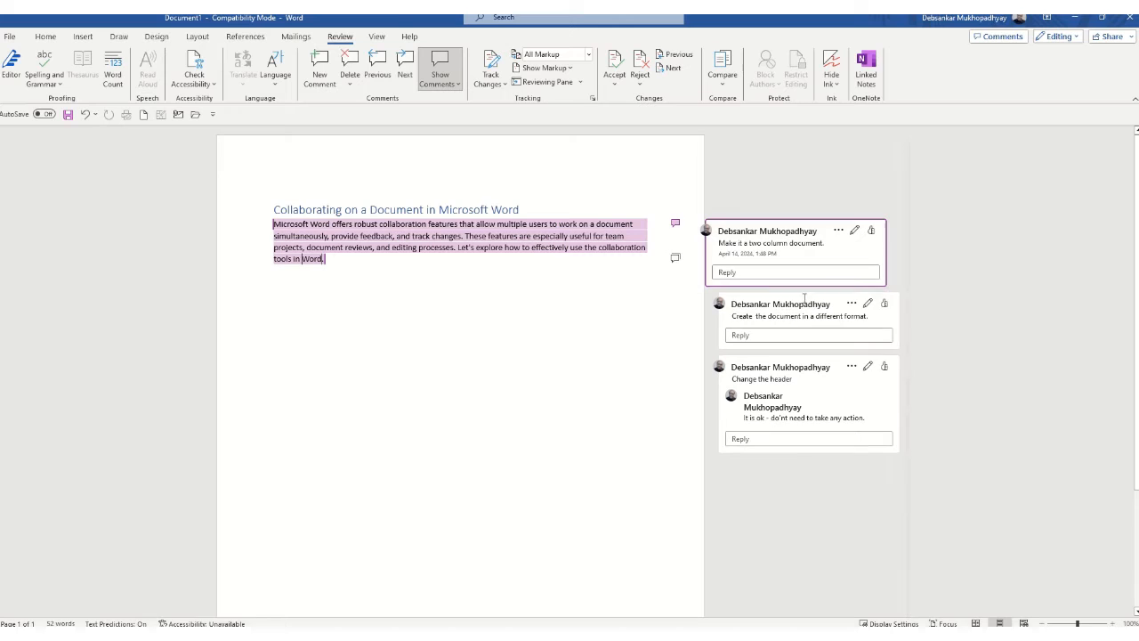
click(383, 509)
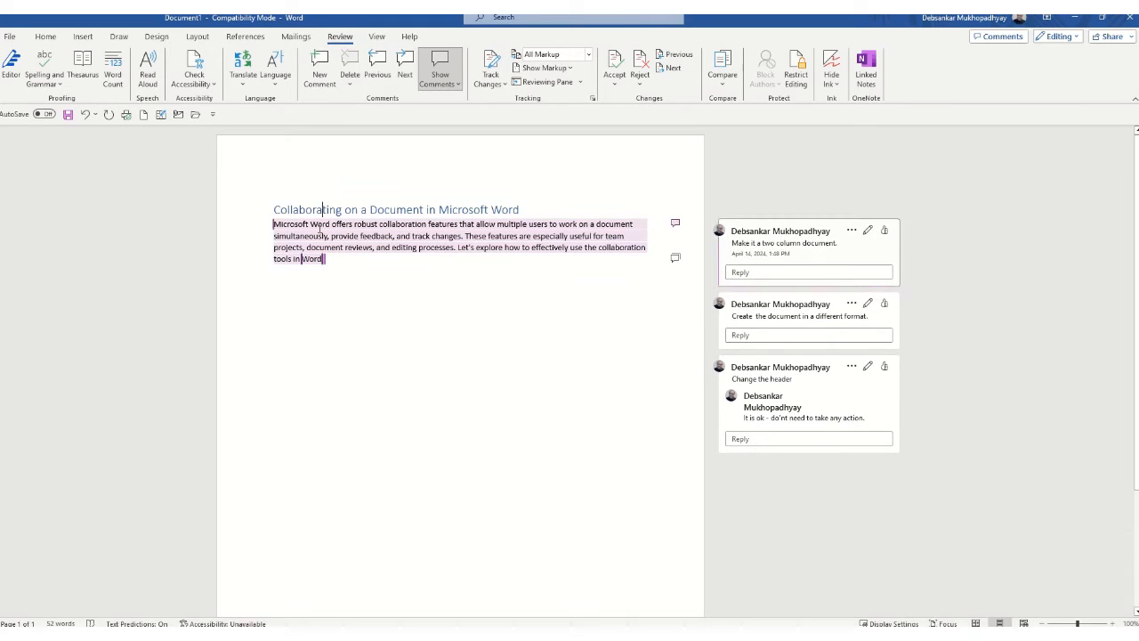
Save the document as "Collaborating on a Document in Microsoft Word" in the Downloads folder
mouse_move(320, 225)
key(ctrl+s)
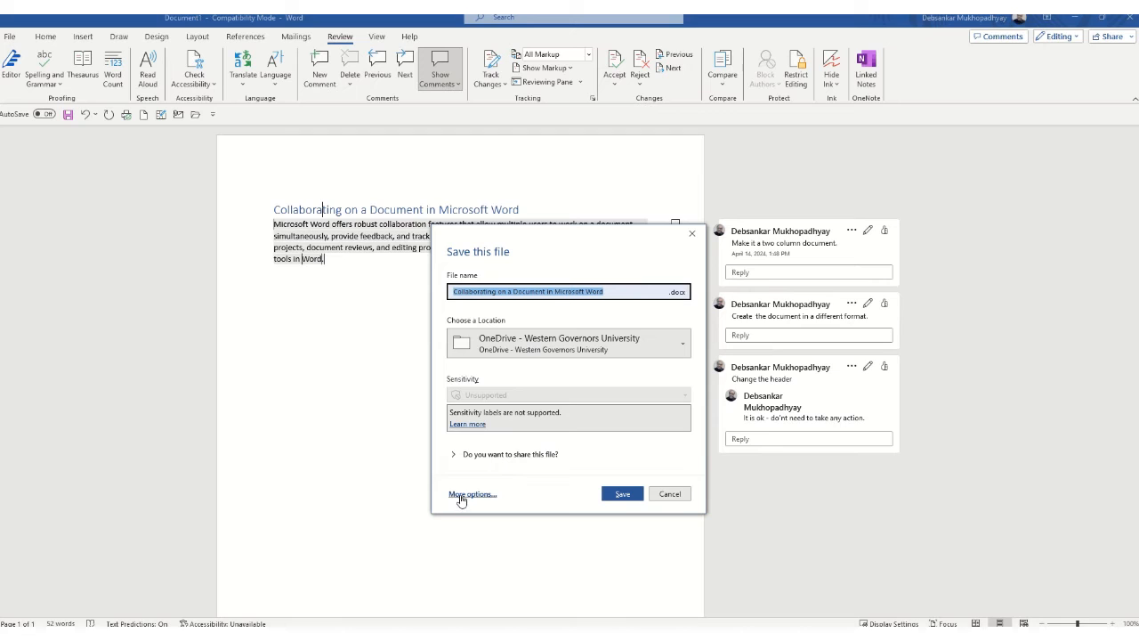
click(511, 345)
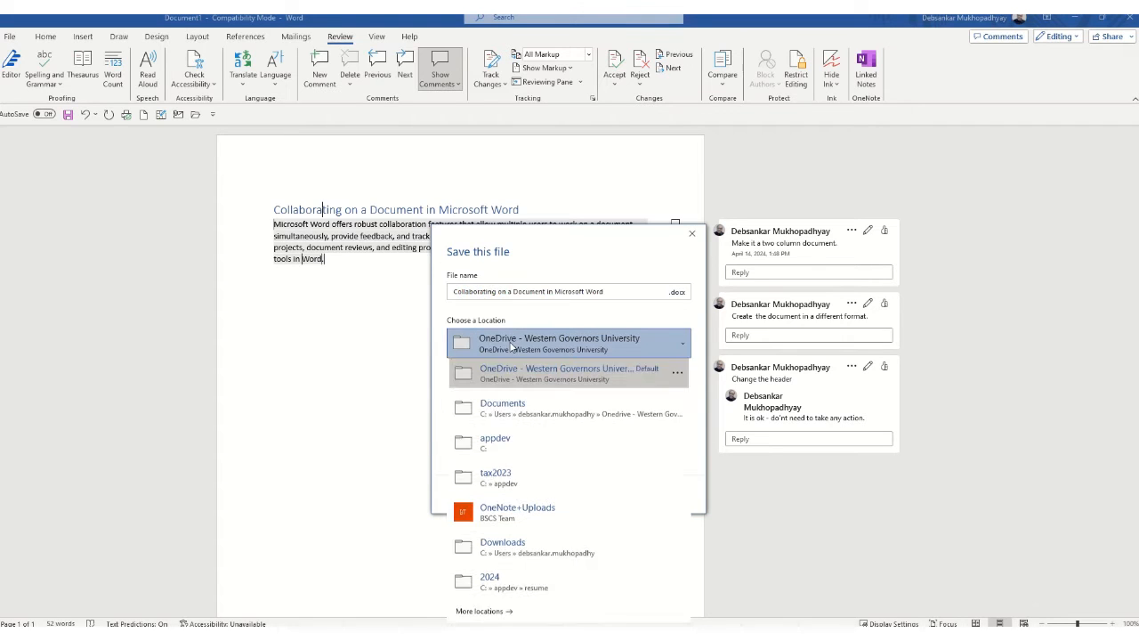
click(496, 444)
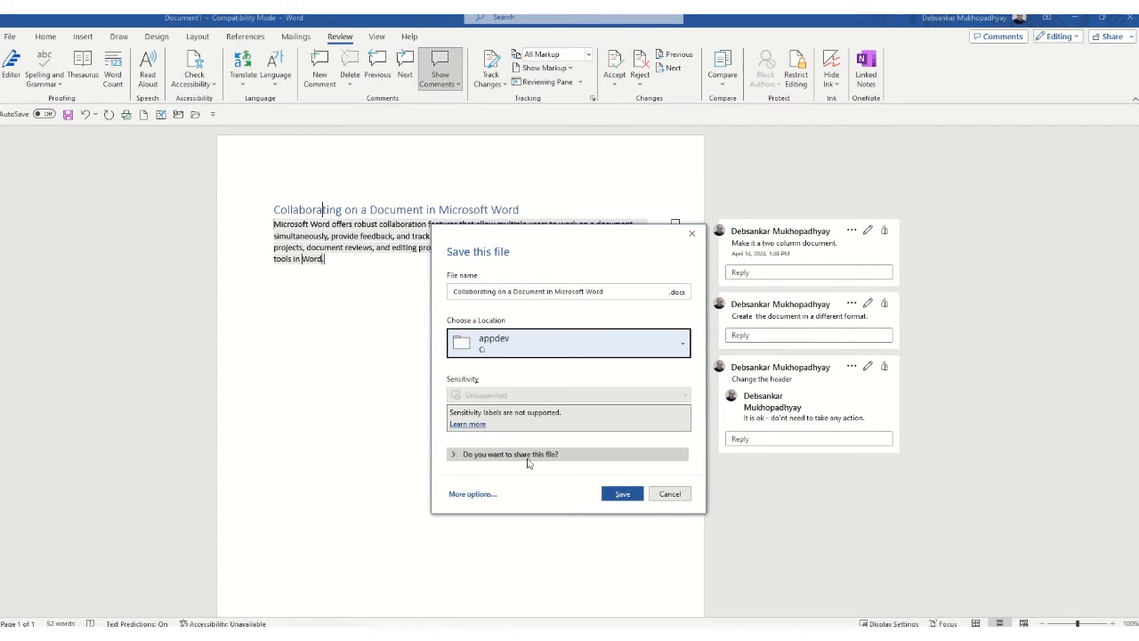
click(497, 354)
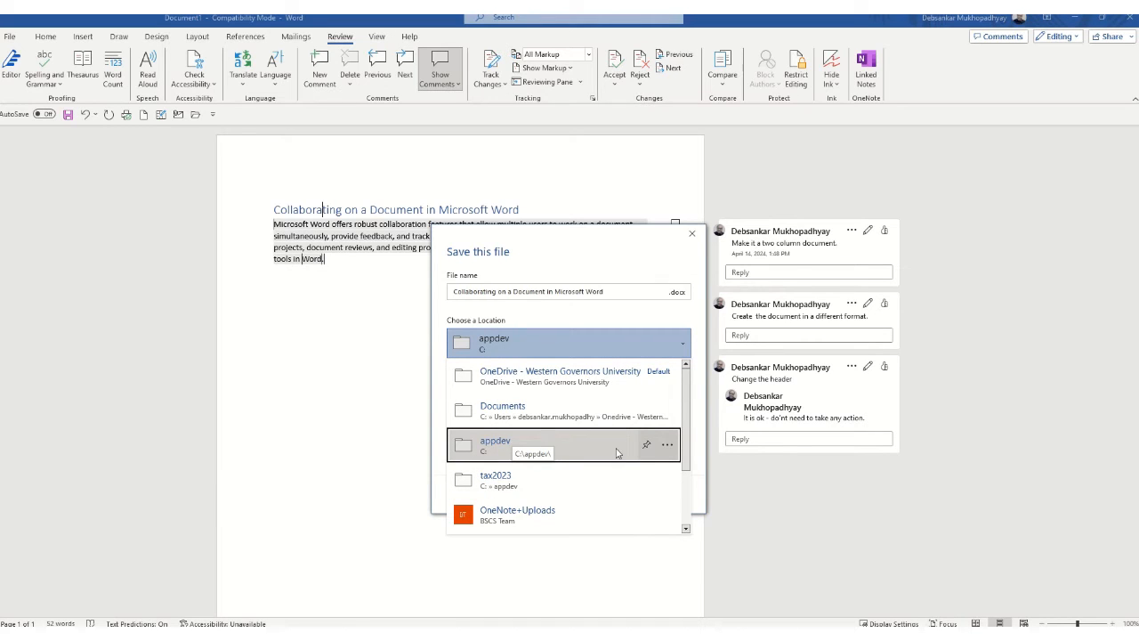
scroll(580, 454, down, 3)
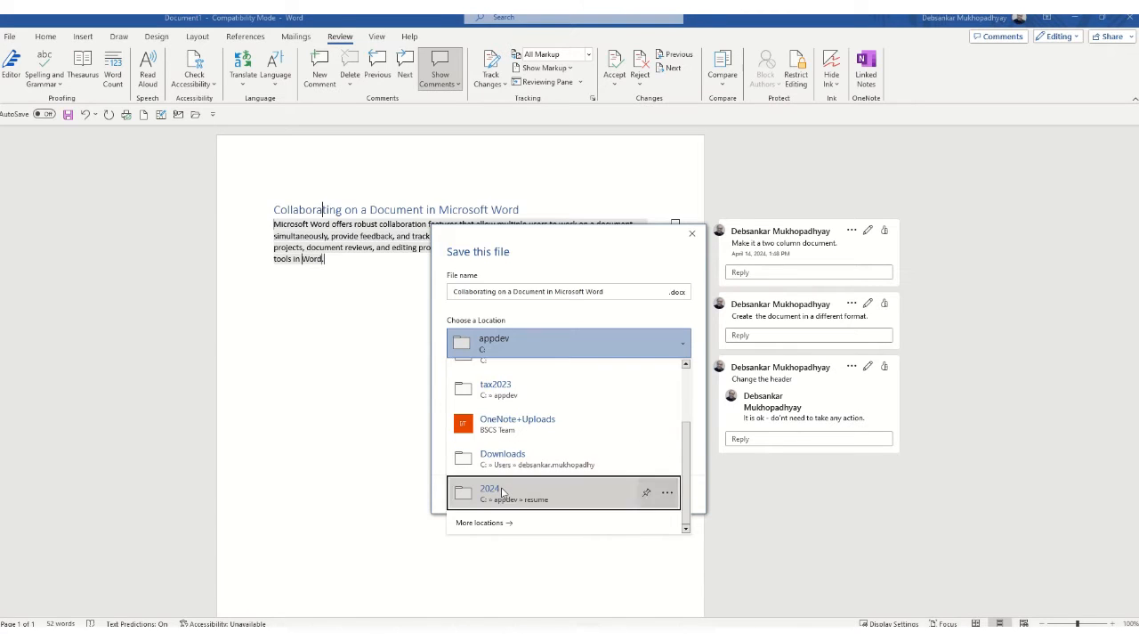
click(501, 492)
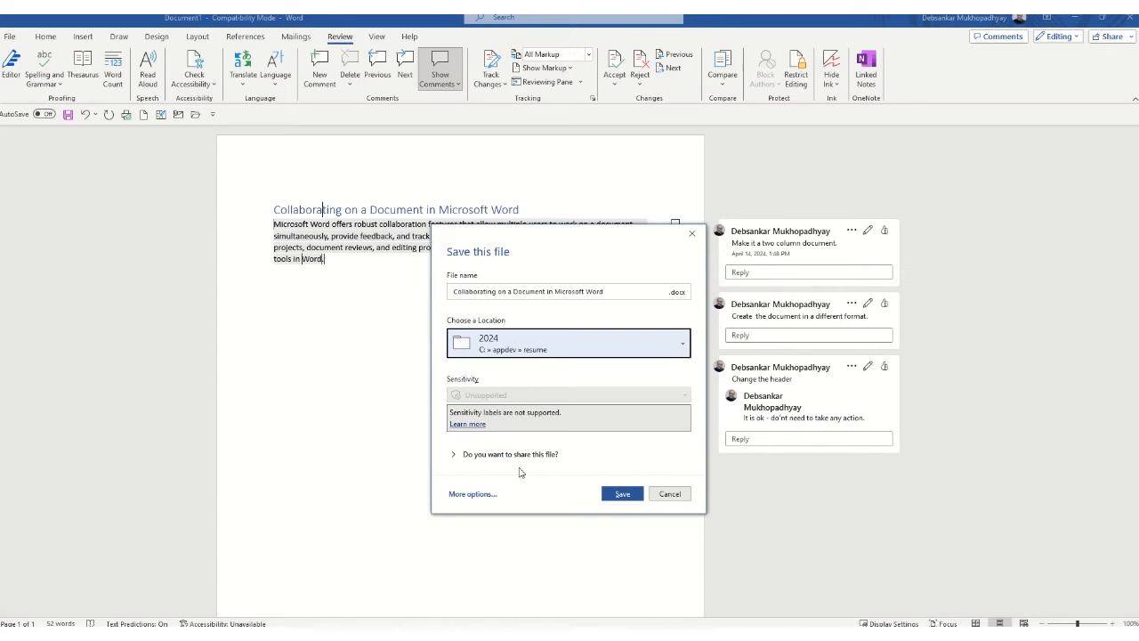
click(507, 350)
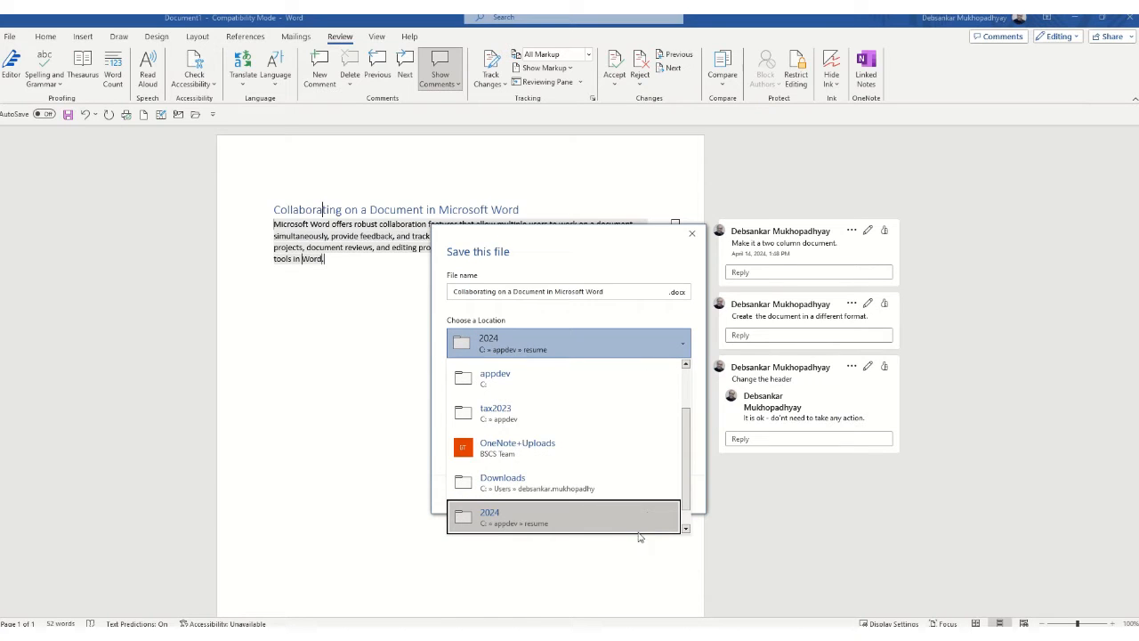
click(668, 517)
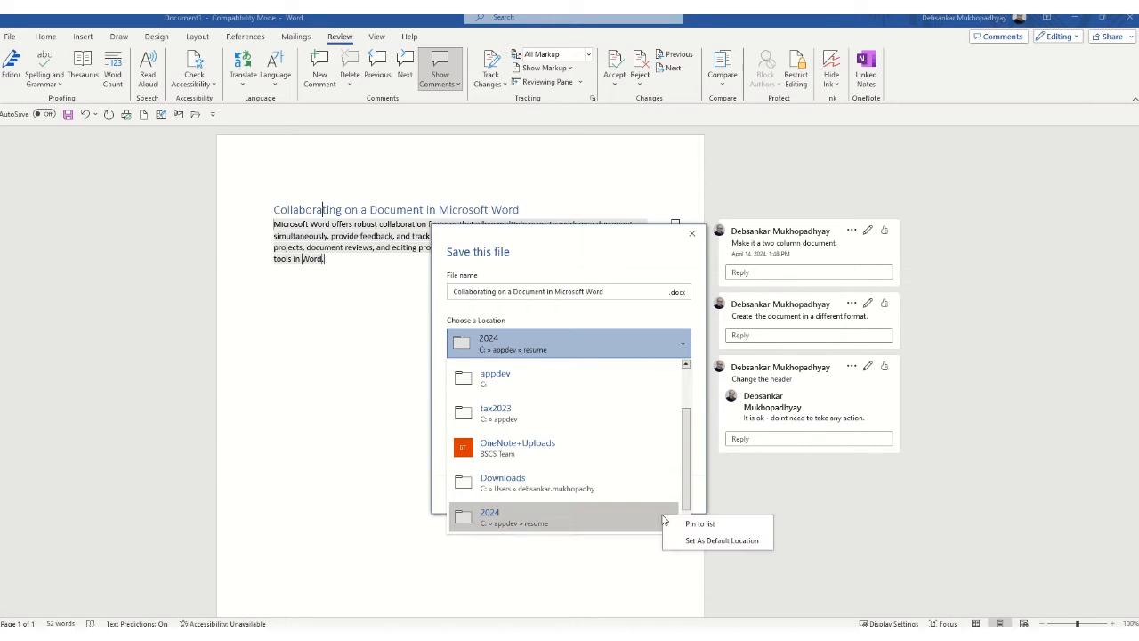
click(618, 481)
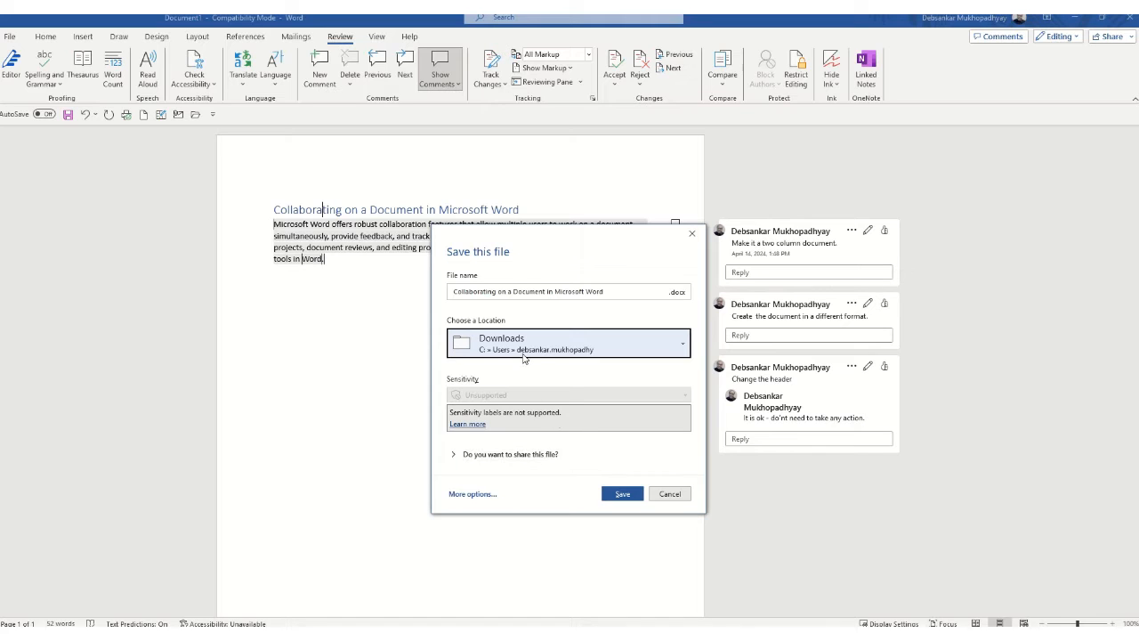
click(619, 497)
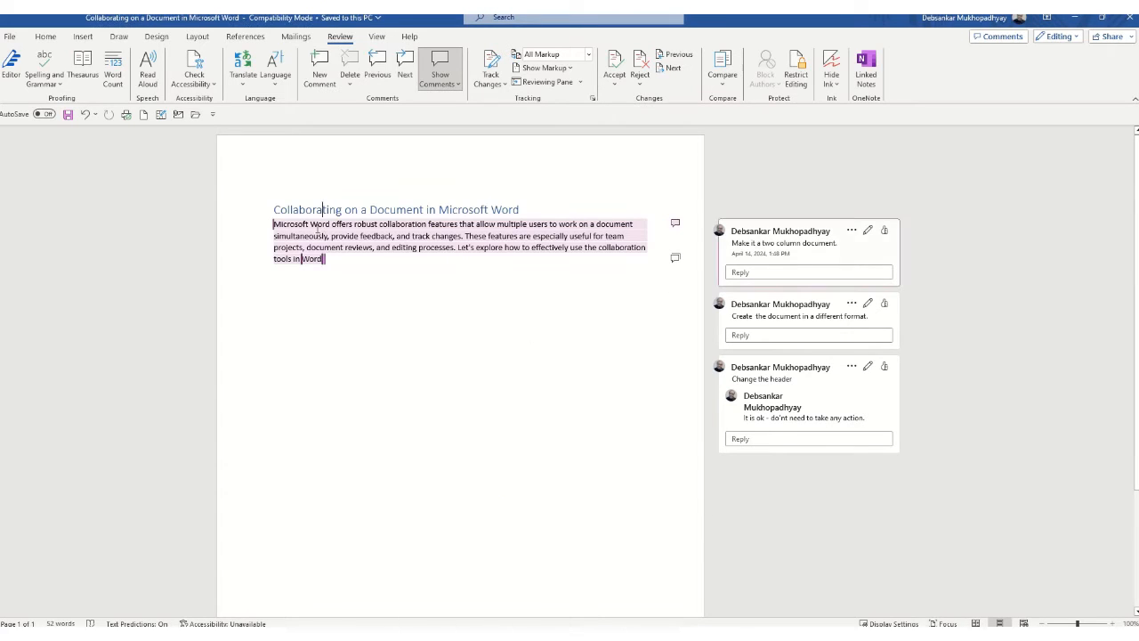
Examine which text each comment on the body paragraph and its last word is attached to
click(288, 223)
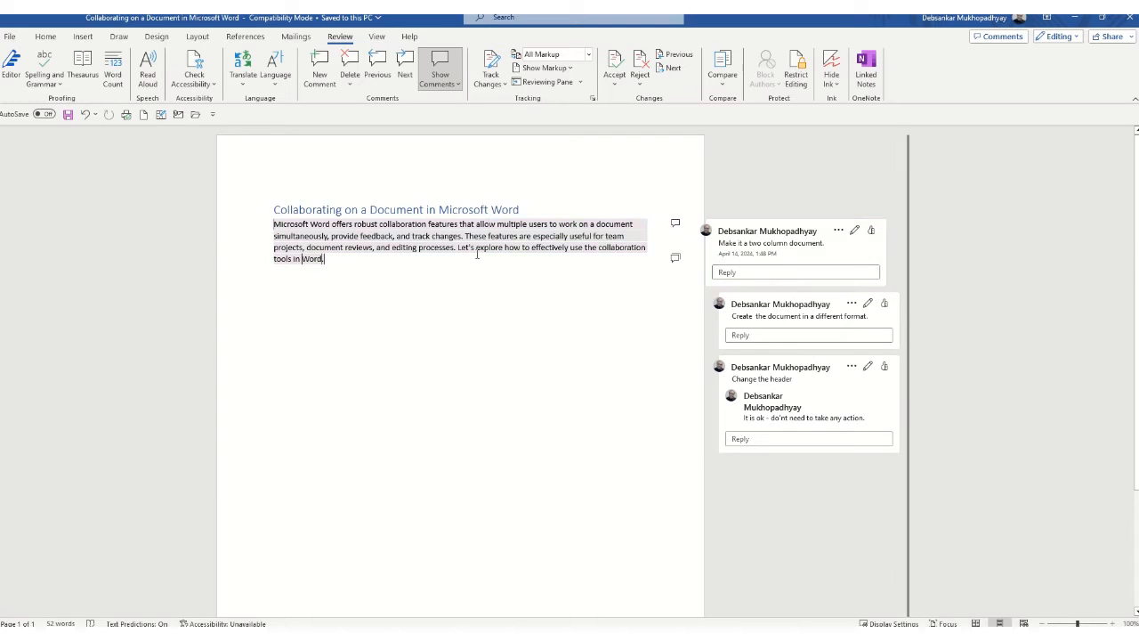
click(754, 311)
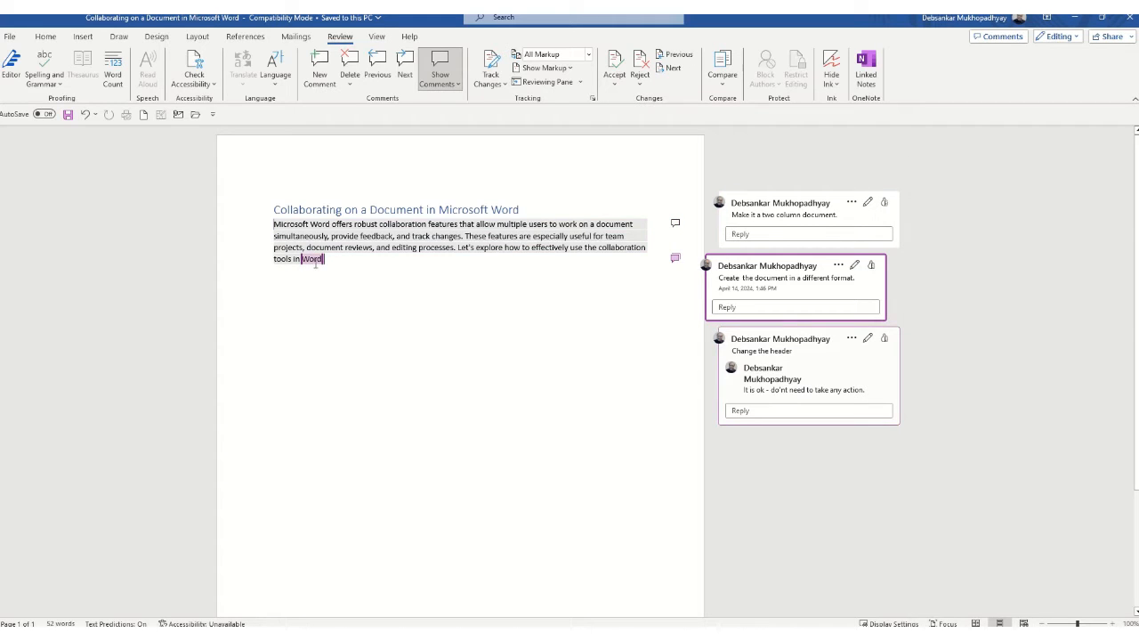
mouse_move(315, 263)
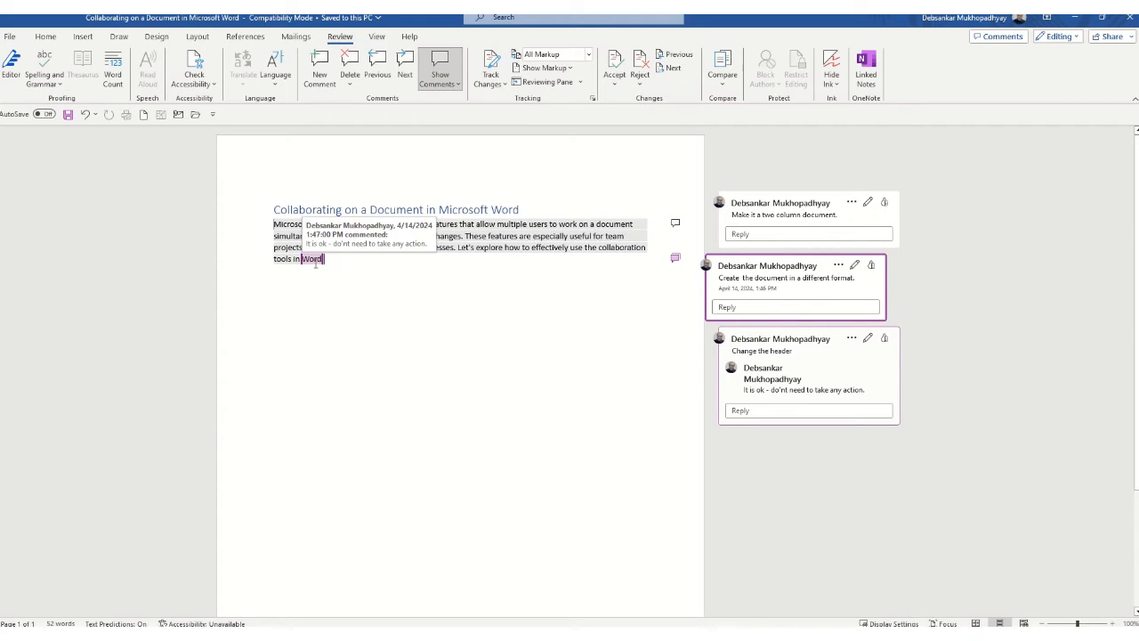
click(764, 357)
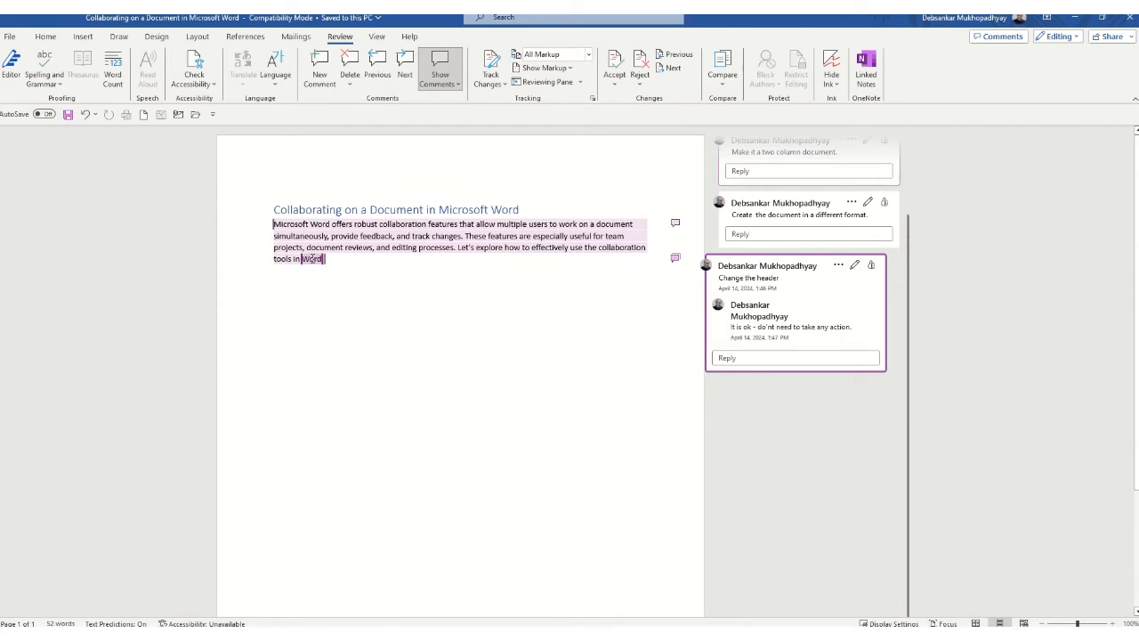
Post a comment on the heading reading "Change the header to a more meaningful title." and save the document
triple_click(426, 209)
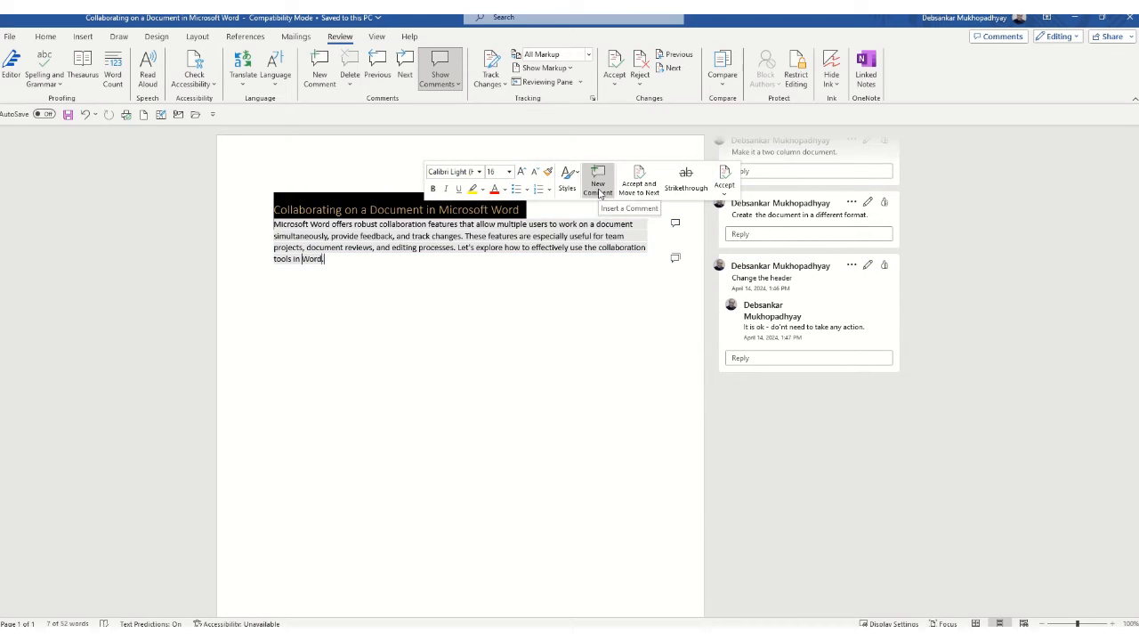
click(598, 192)
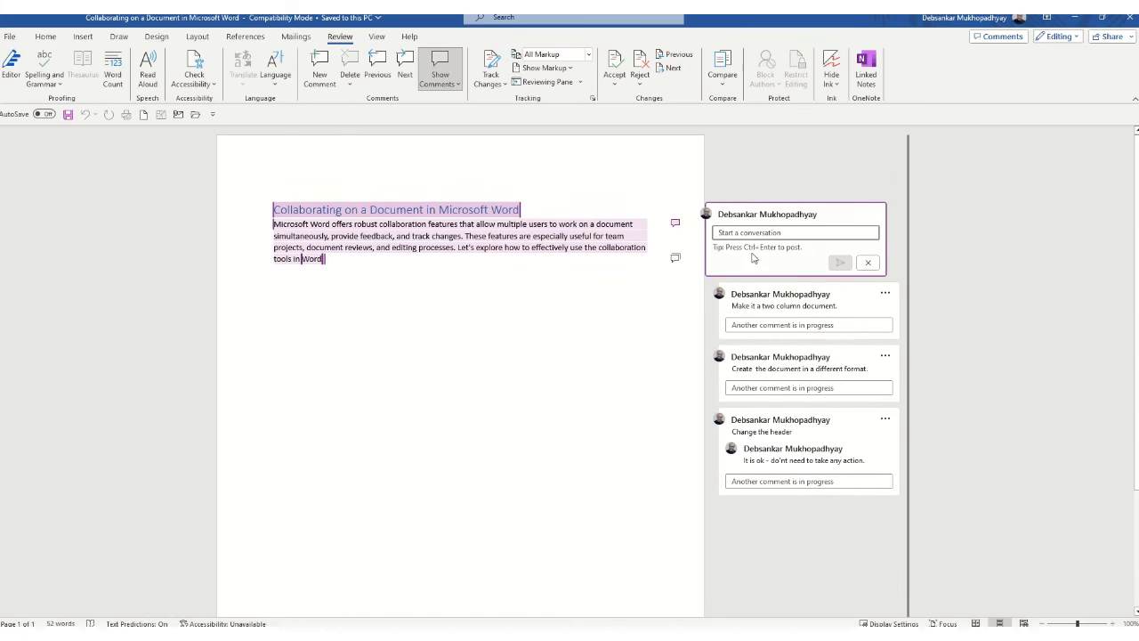
text(Change the hea)
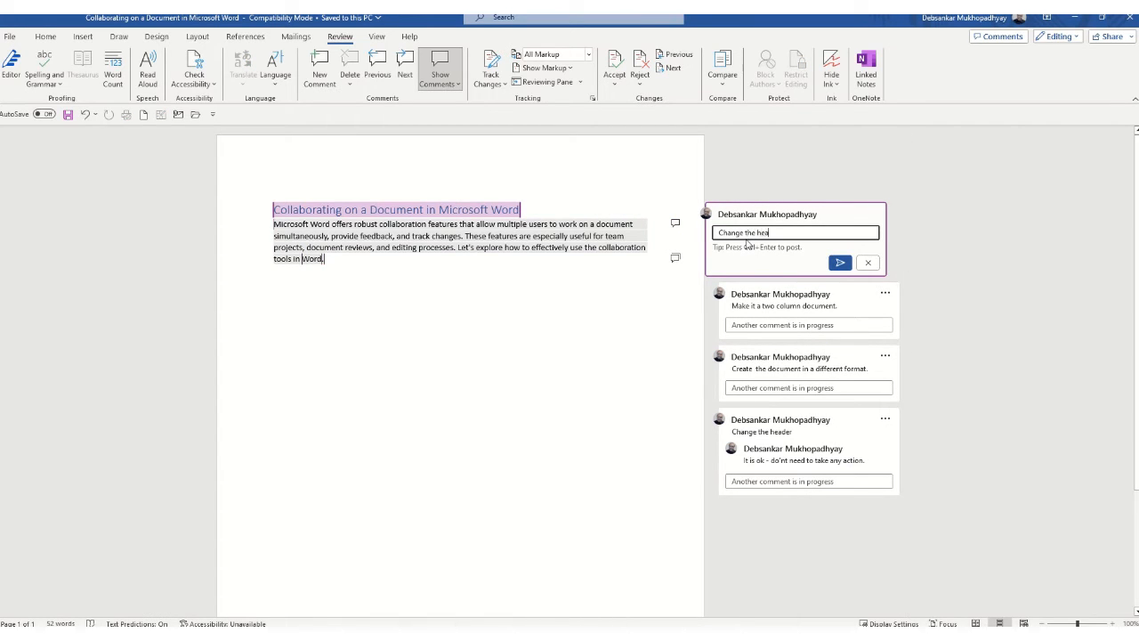
text(der to a more meaning)
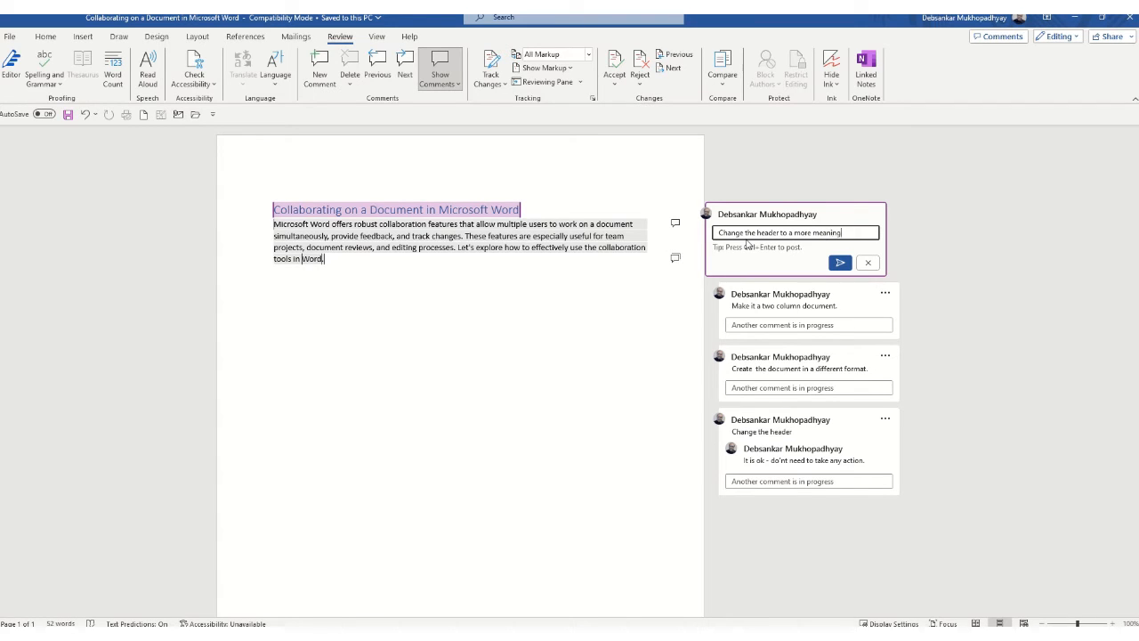
text(ful title.)
click(840, 262)
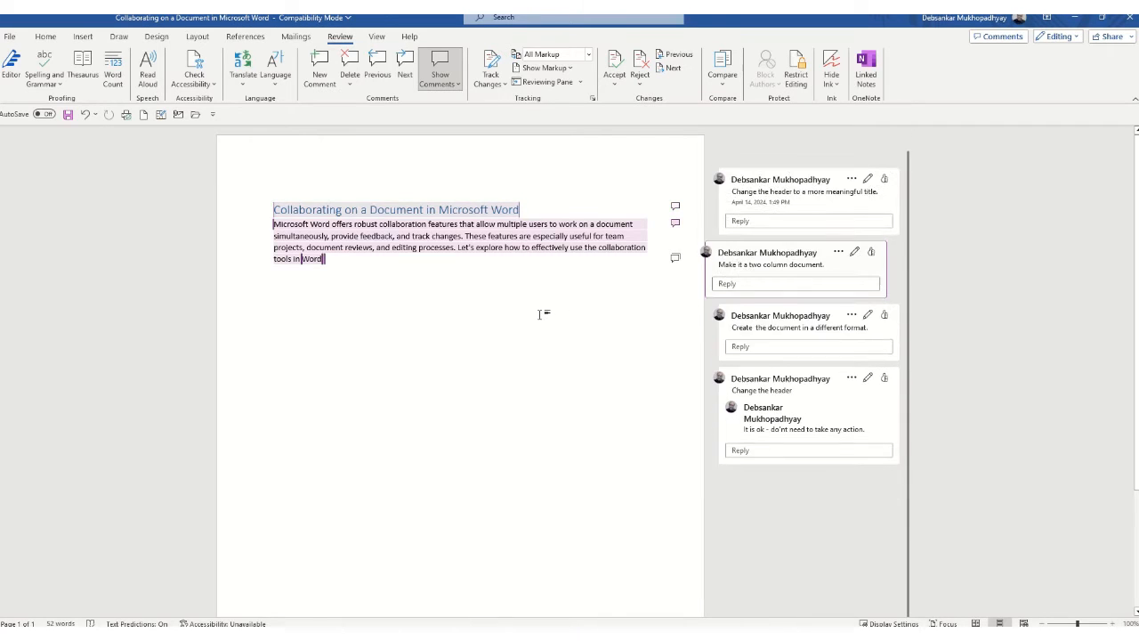
key(ctrl+s)
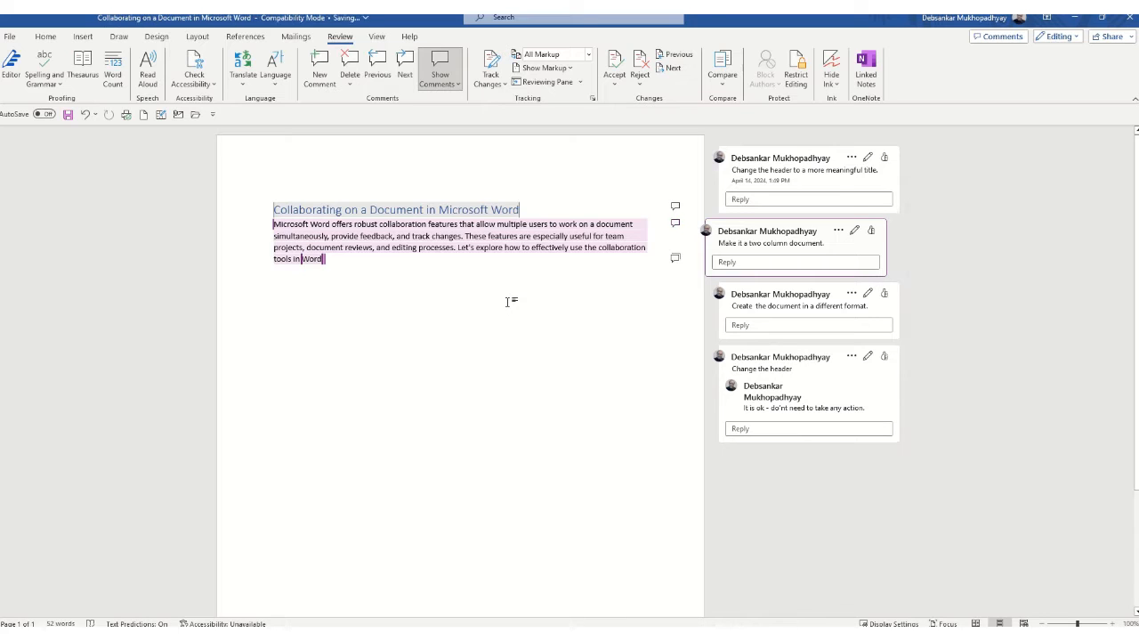
Review the heading's comment and step backward and forward through all the comments in the document
click(351, 209)
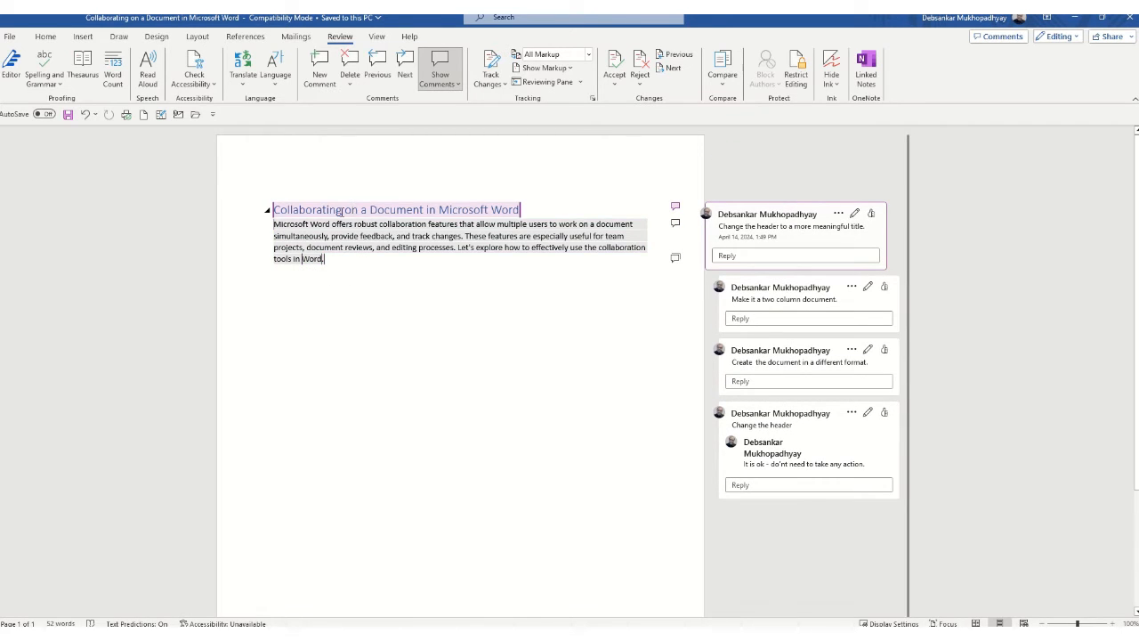
triple_click(343, 212)
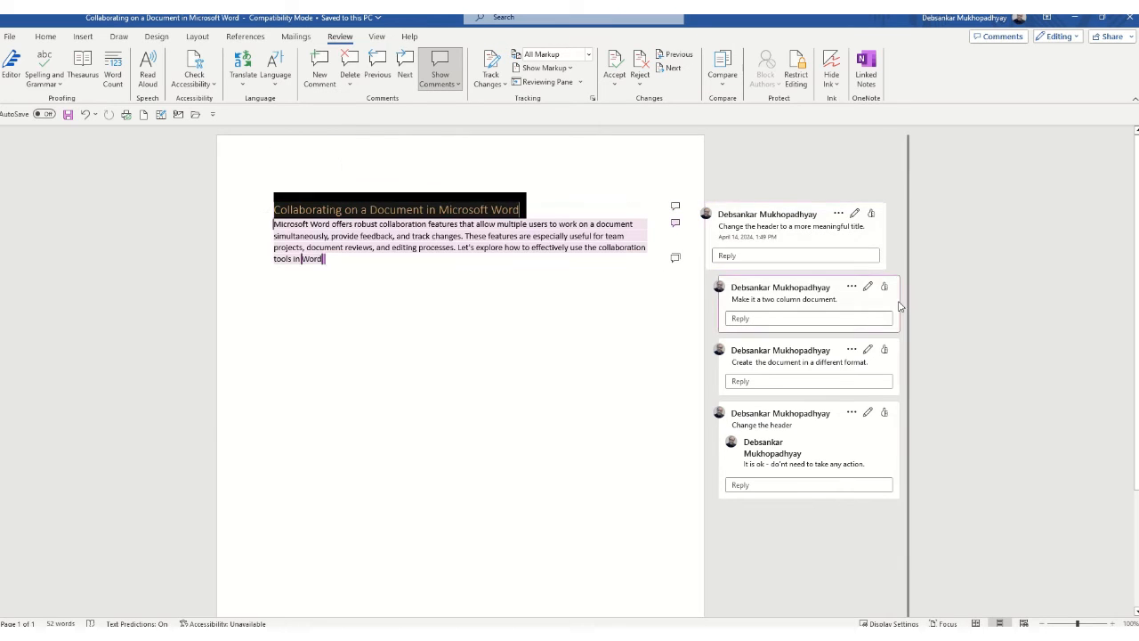
click(381, 384)
click(461, 209)
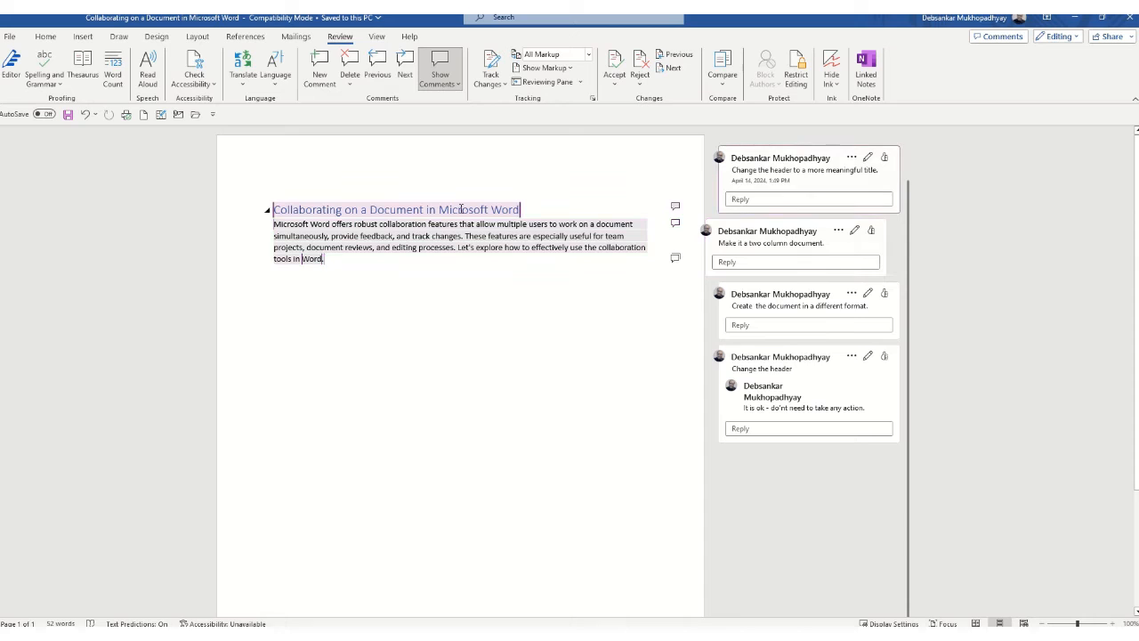
mouse_move(475, 215)
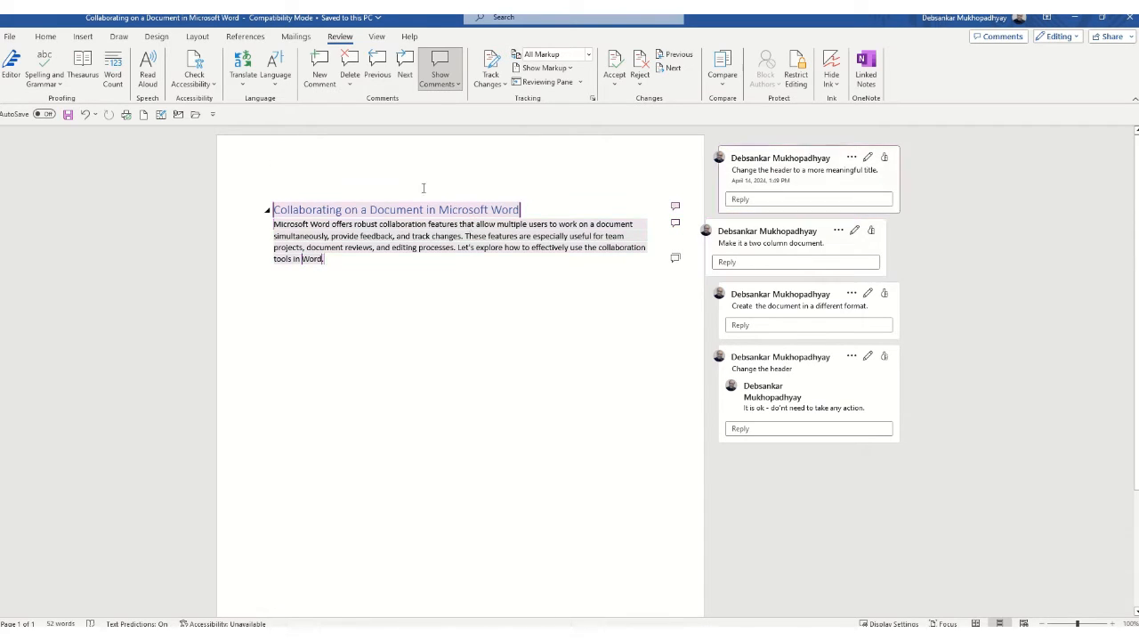
click(382, 71)
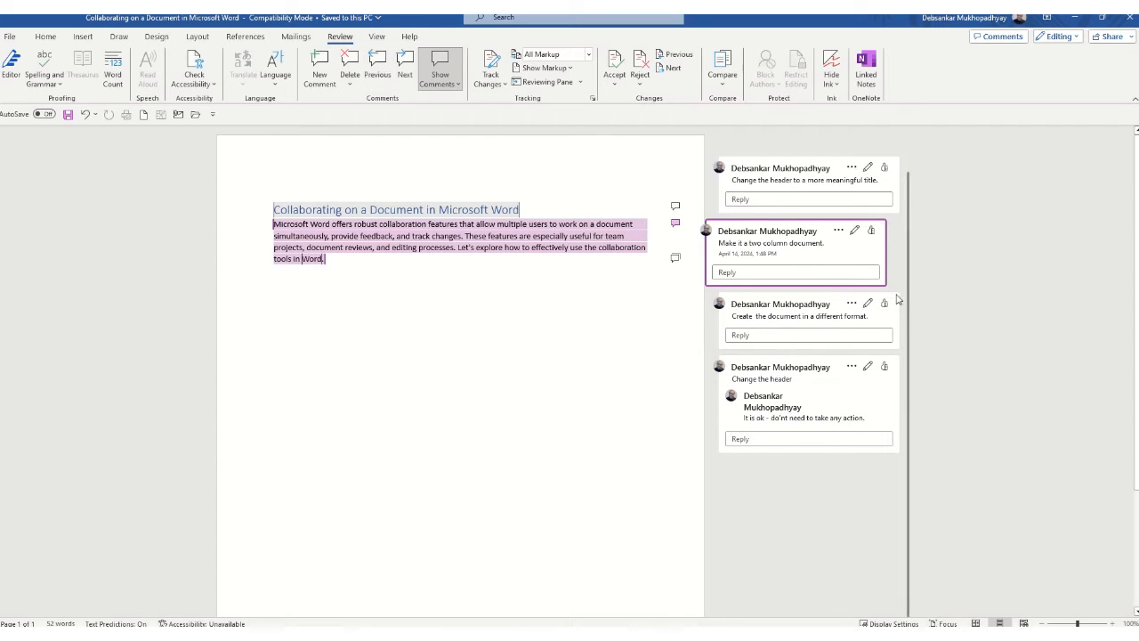
click(378, 63)
click(377, 62)
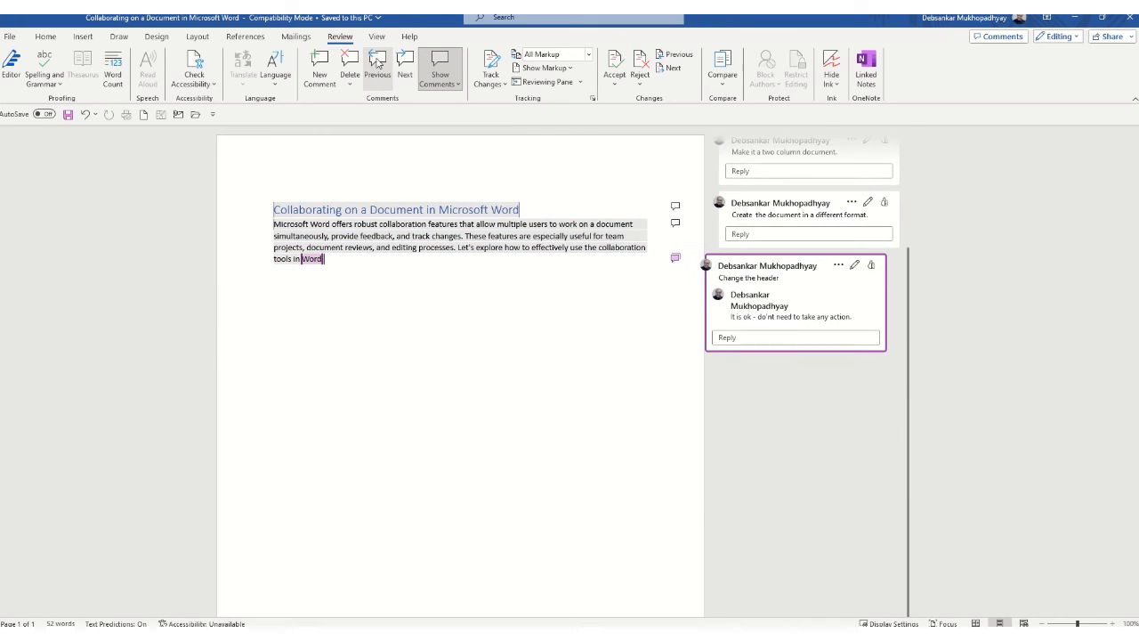
click(378, 62)
click(377, 62)
click(377, 62)
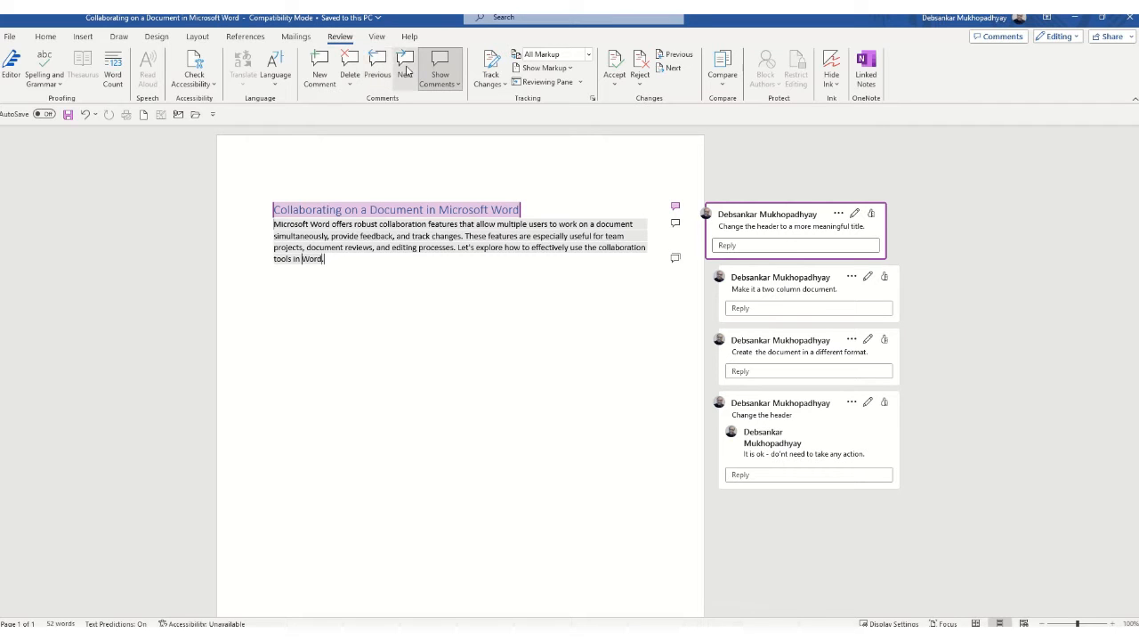
click(405, 69)
click(406, 69)
click(406, 69)
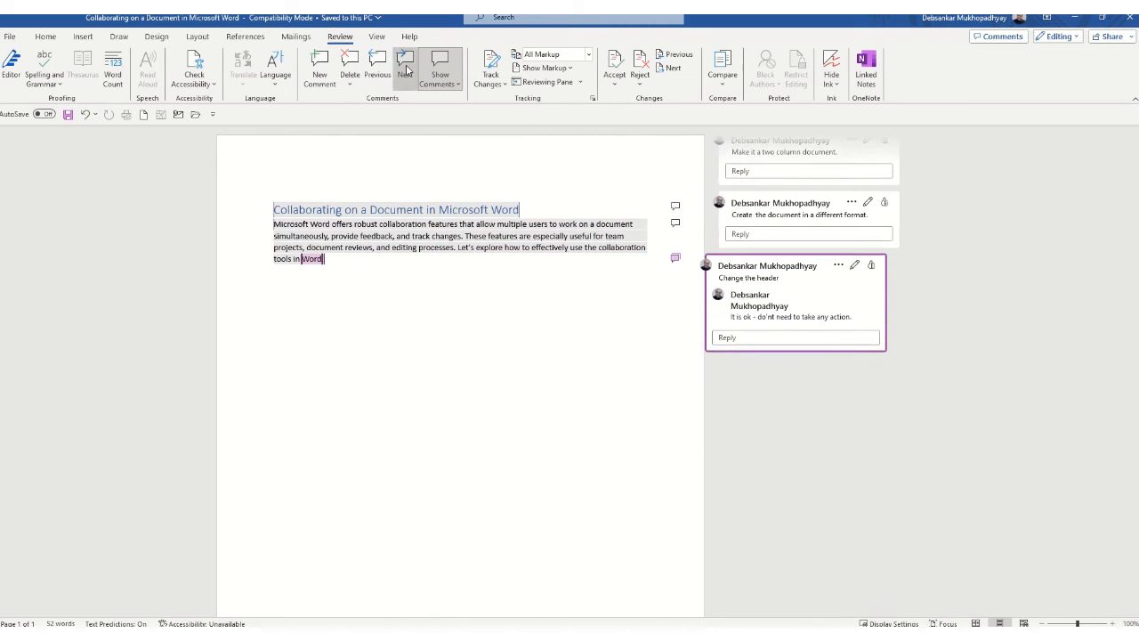
click(406, 69)
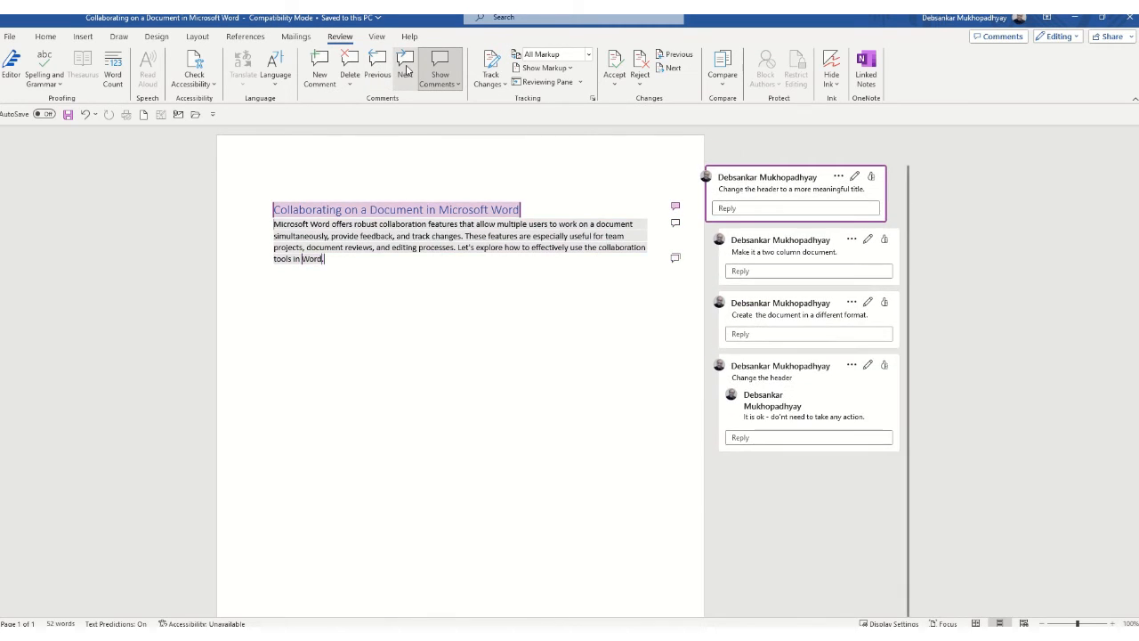
Delete the "Change the header" comment thread on the paragraph's last word, including its reply
click(779, 400)
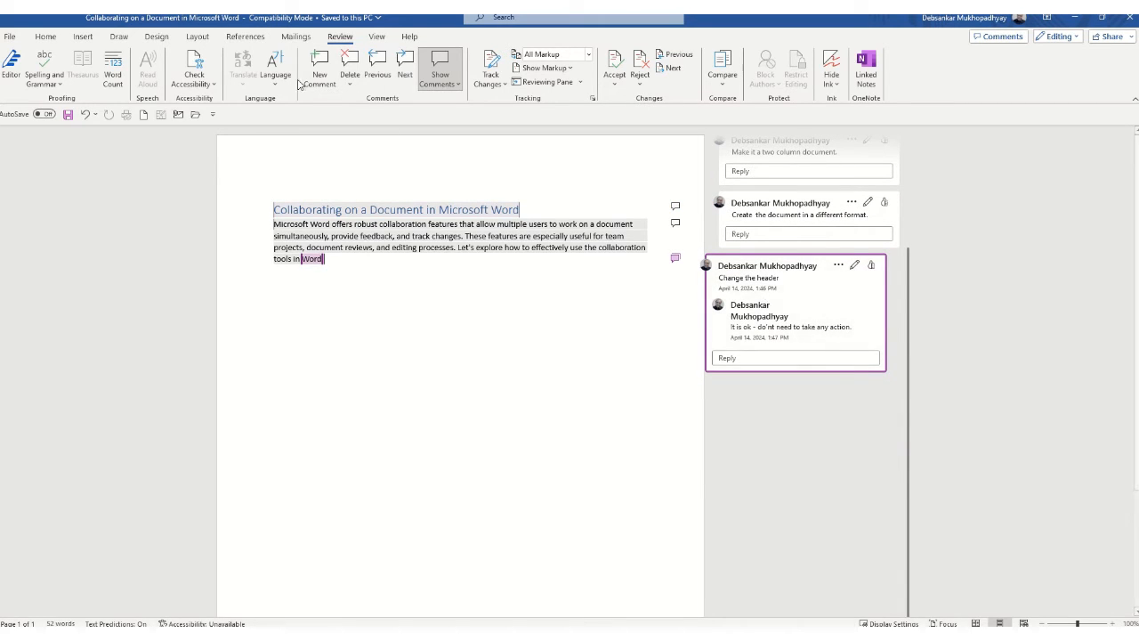
click(355, 85)
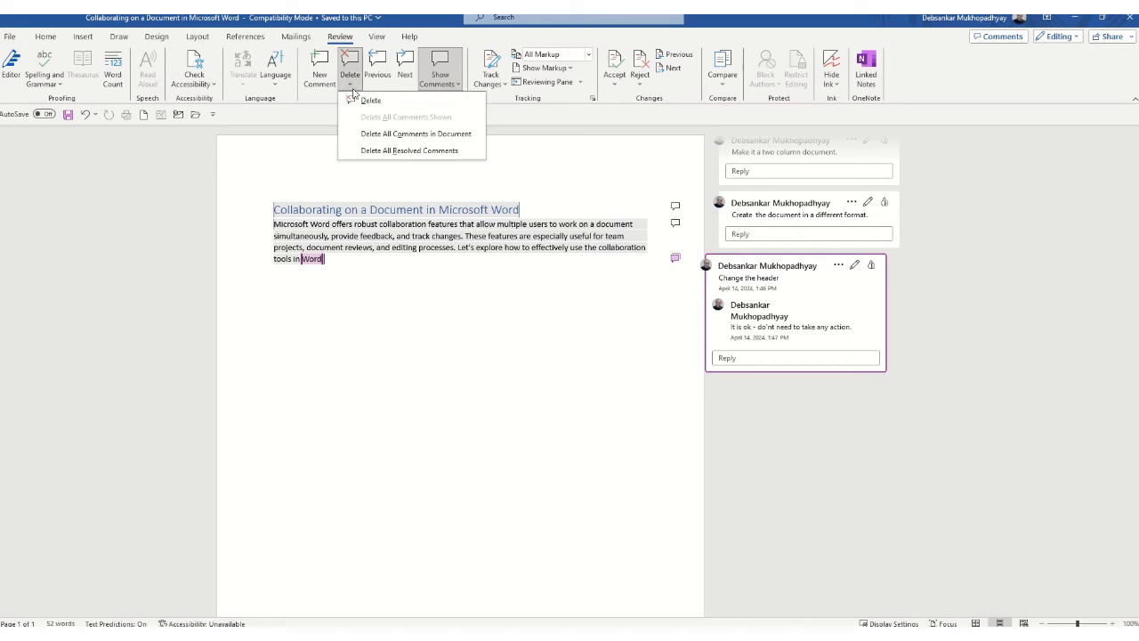
click(354, 101)
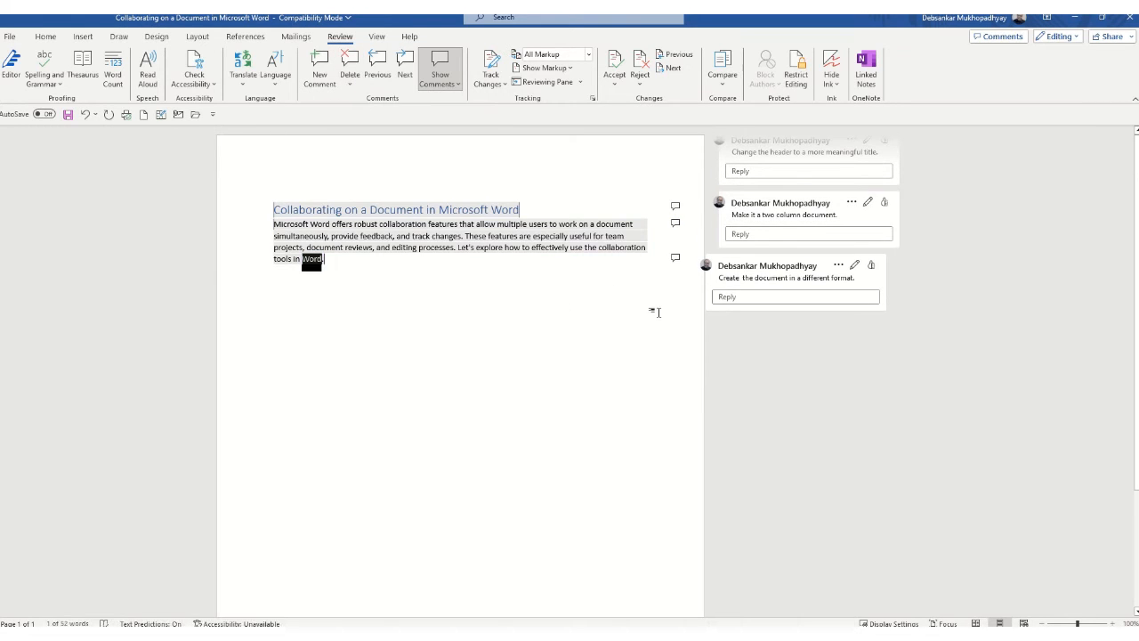
scroll(797, 462, up, 1)
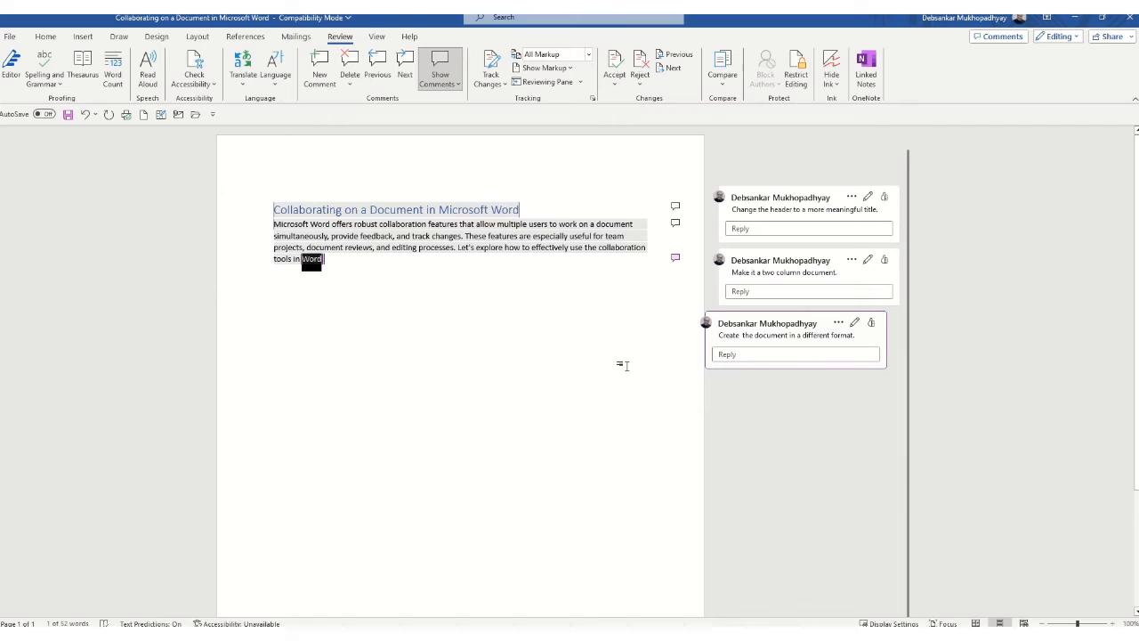
click(576, 349)
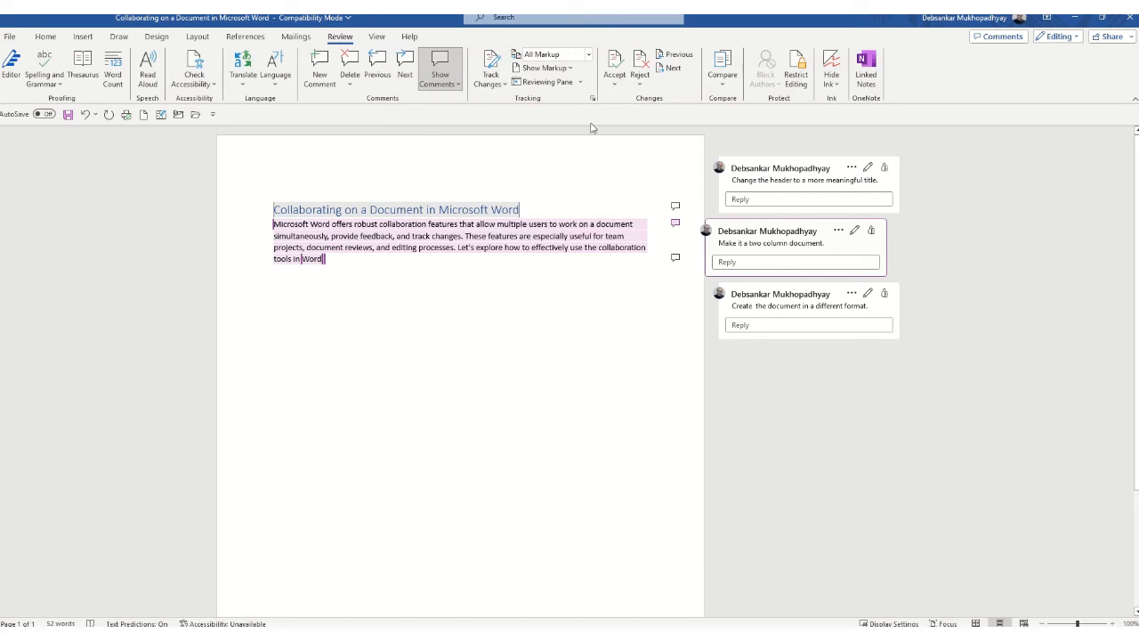
click(484, 207)
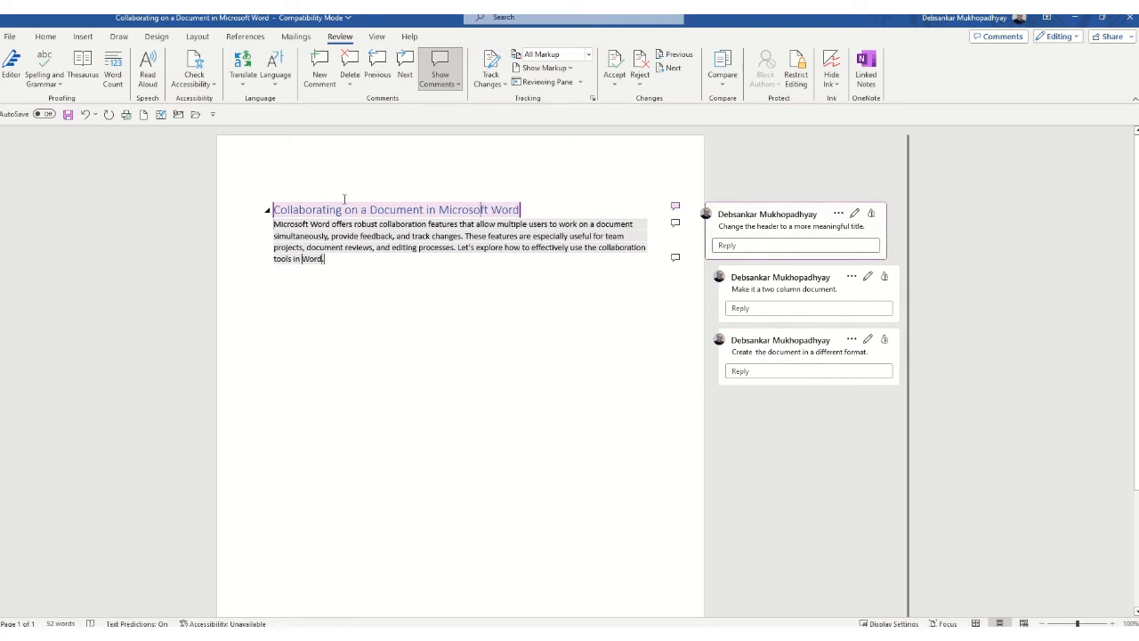
Replace "on a Document in" in the heading with "with" so it reads "Collaborating with Microsoft Word", and save the document
mouse_move(346, 205)
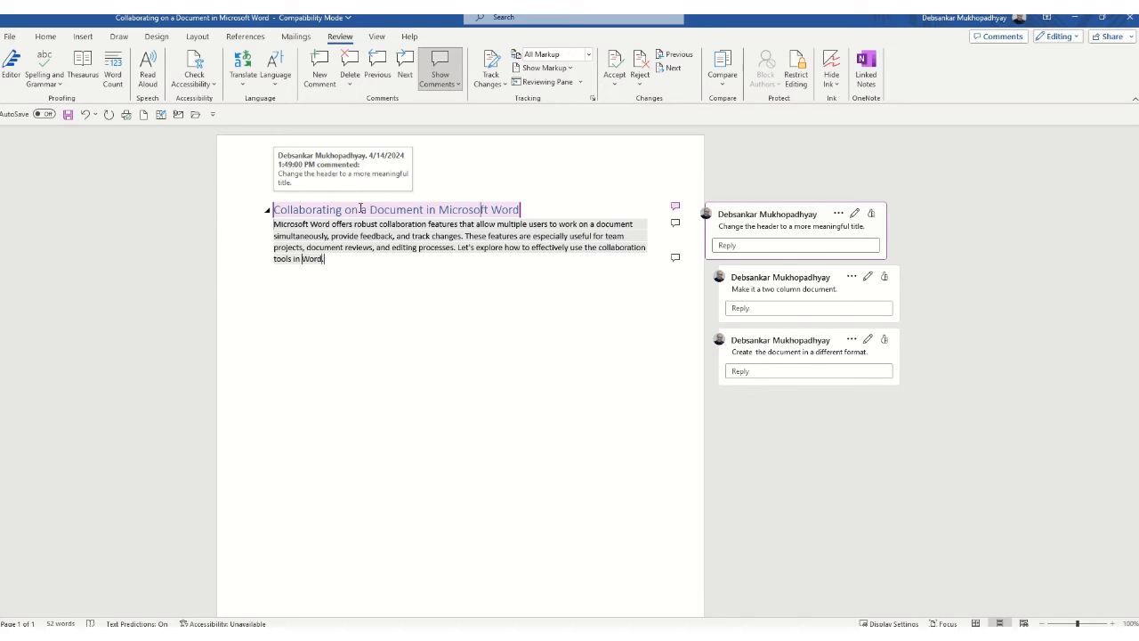
drag(370, 209, 436, 210)
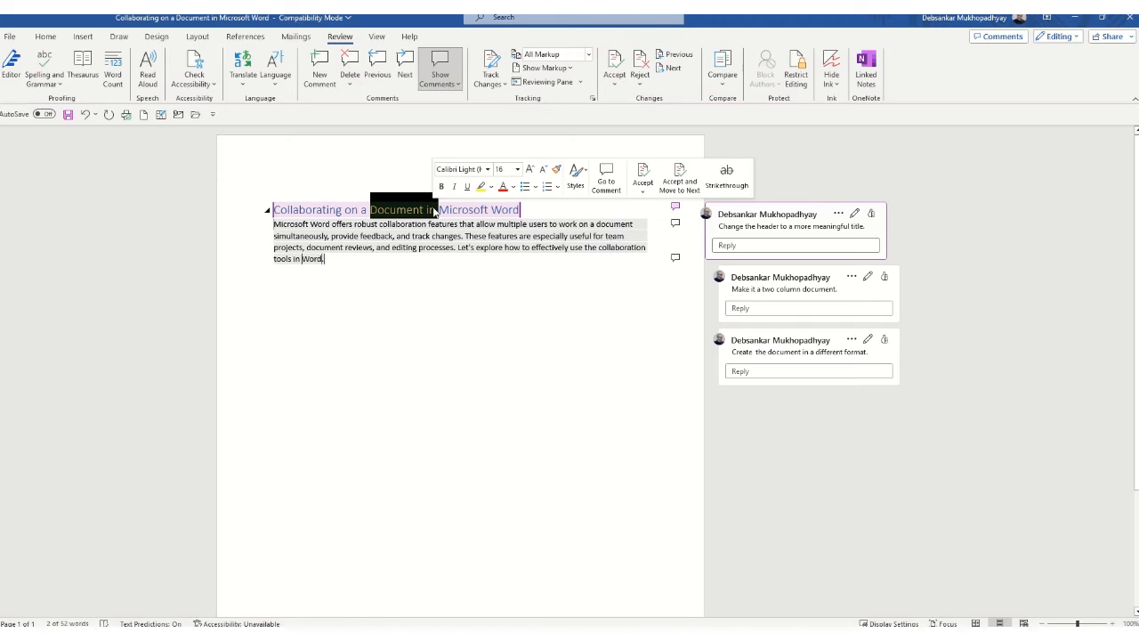
key(BackSpace)
key(BackSpace)
key(BackSpace)
key(BackSpace)
key(BackSpace)
key(BackSpace)
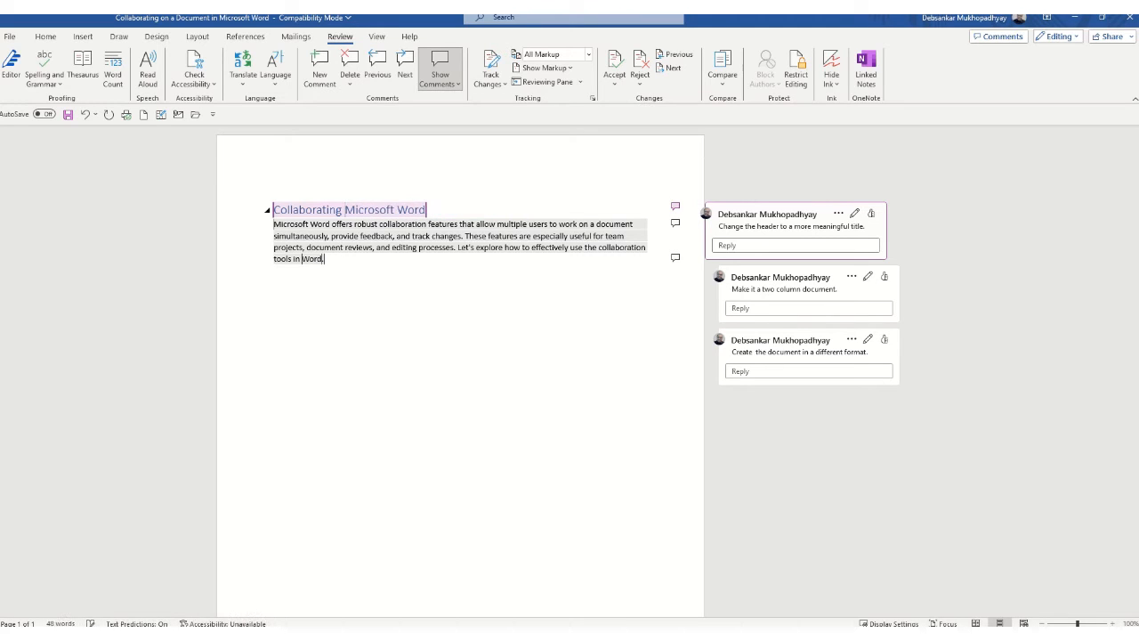
text(with)
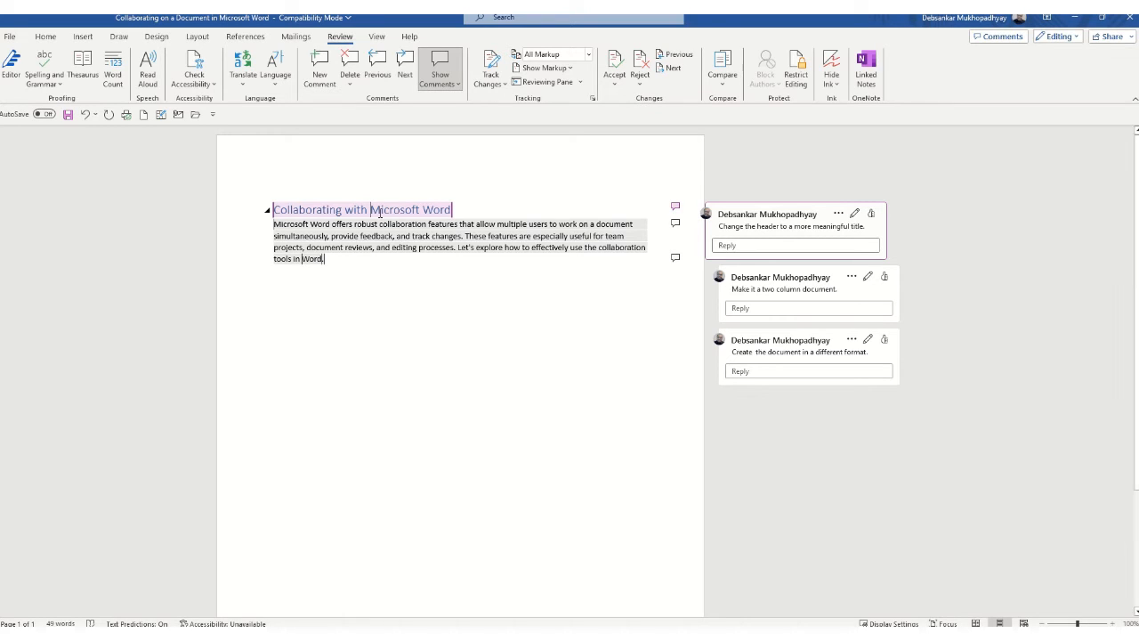
mouse_move(380, 212)
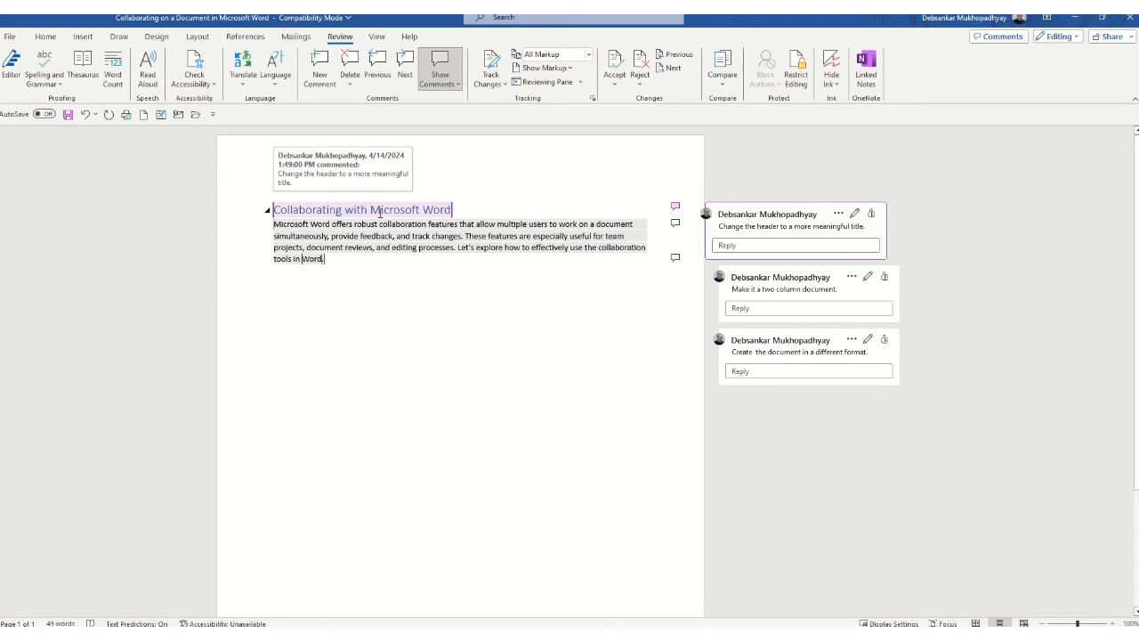
key(ctrl+s)
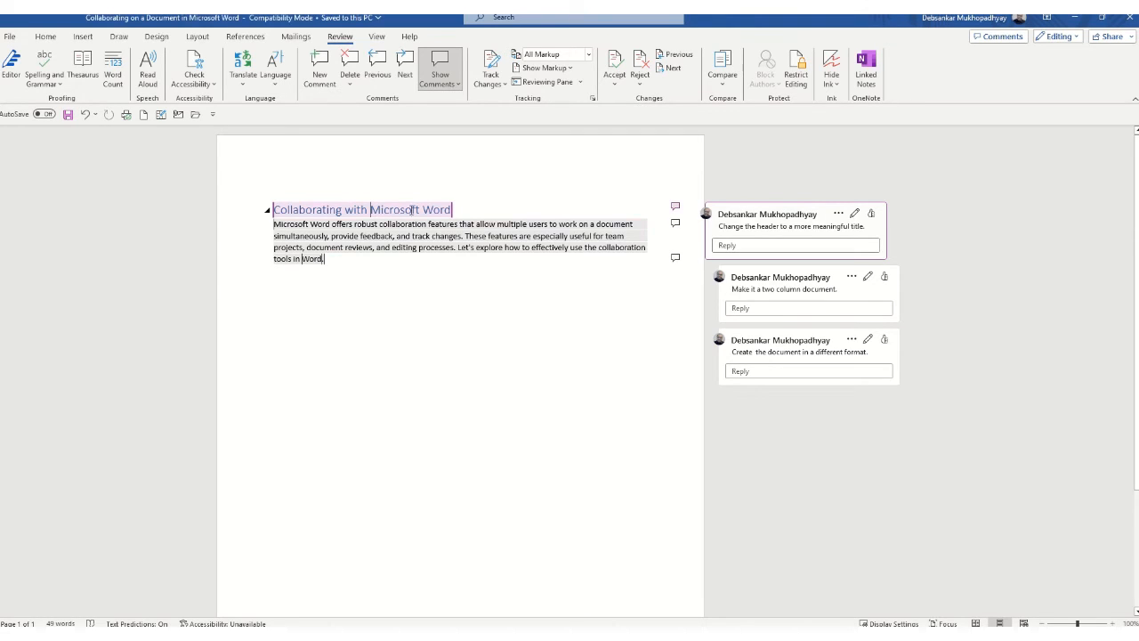
Post the reply "Changed. Please review." to the heading's comment
triple_click(411, 210)
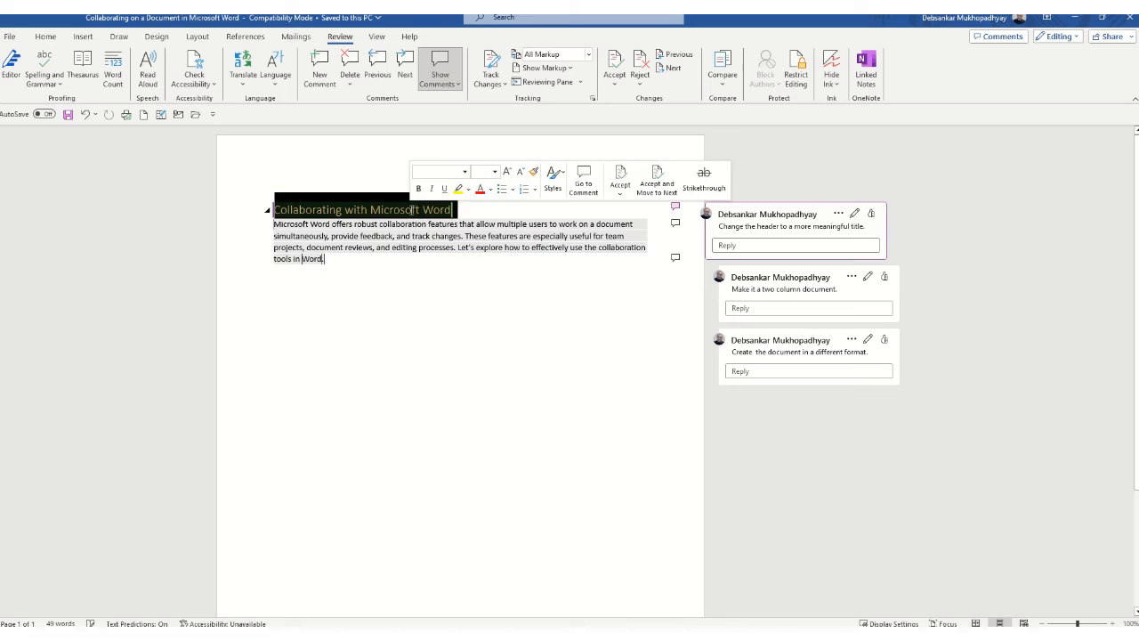
click(737, 246)
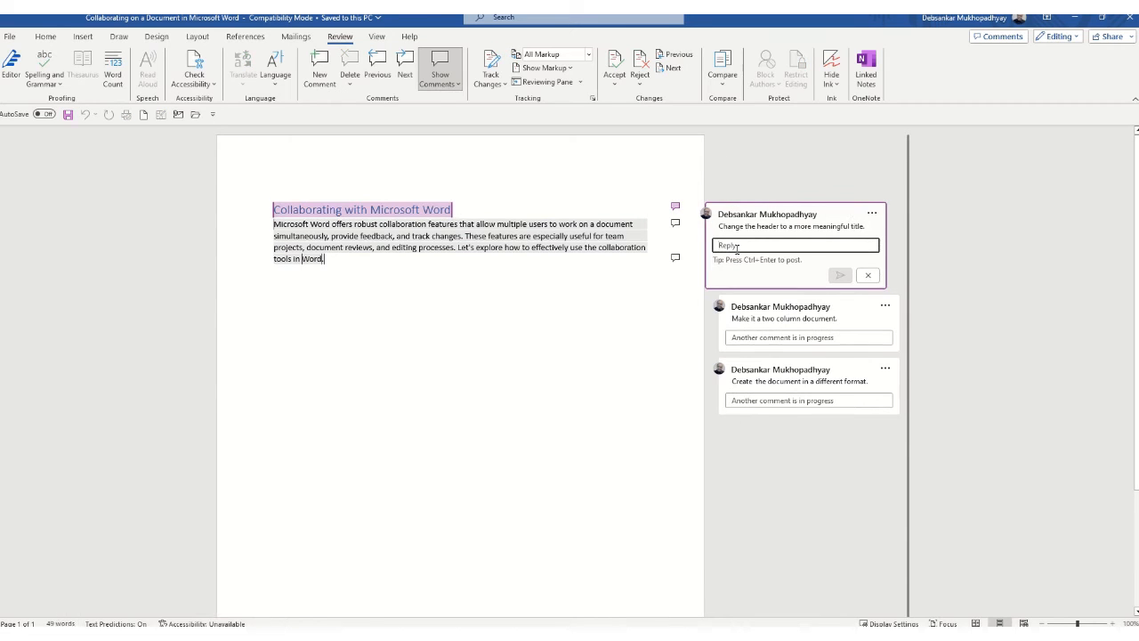
text(Changed)
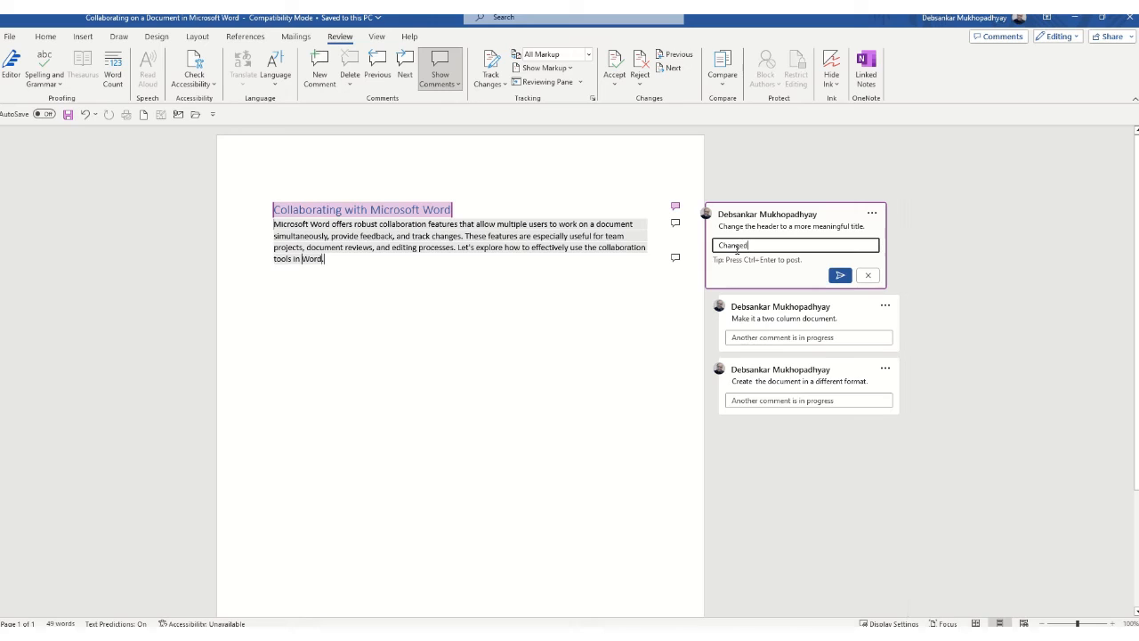
text(. Please)
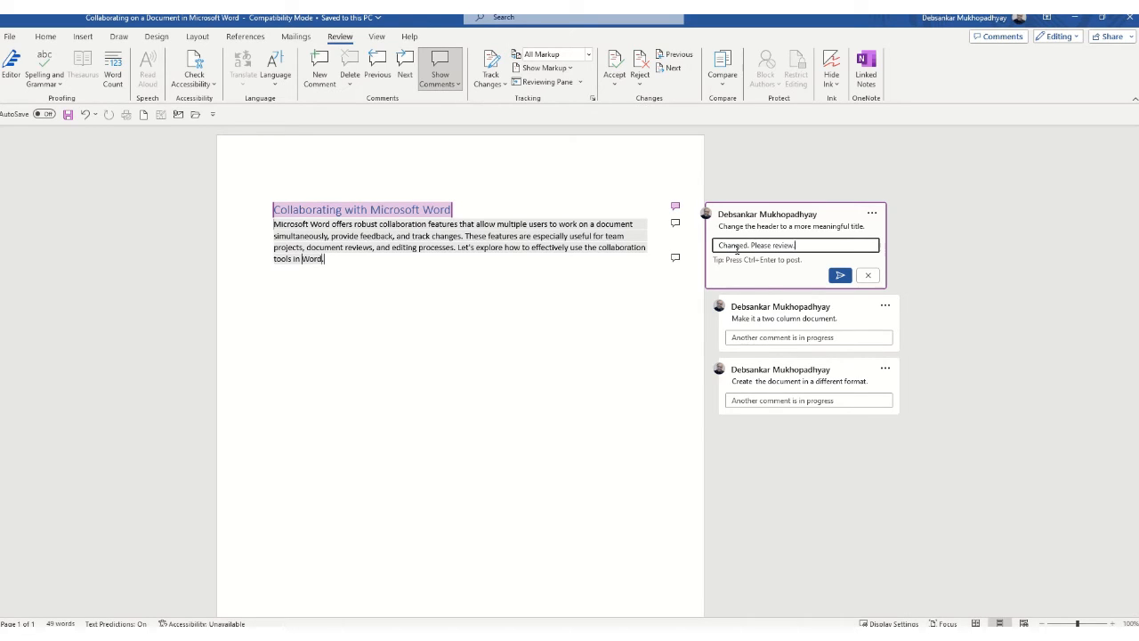
text( review.)
click(840, 275)
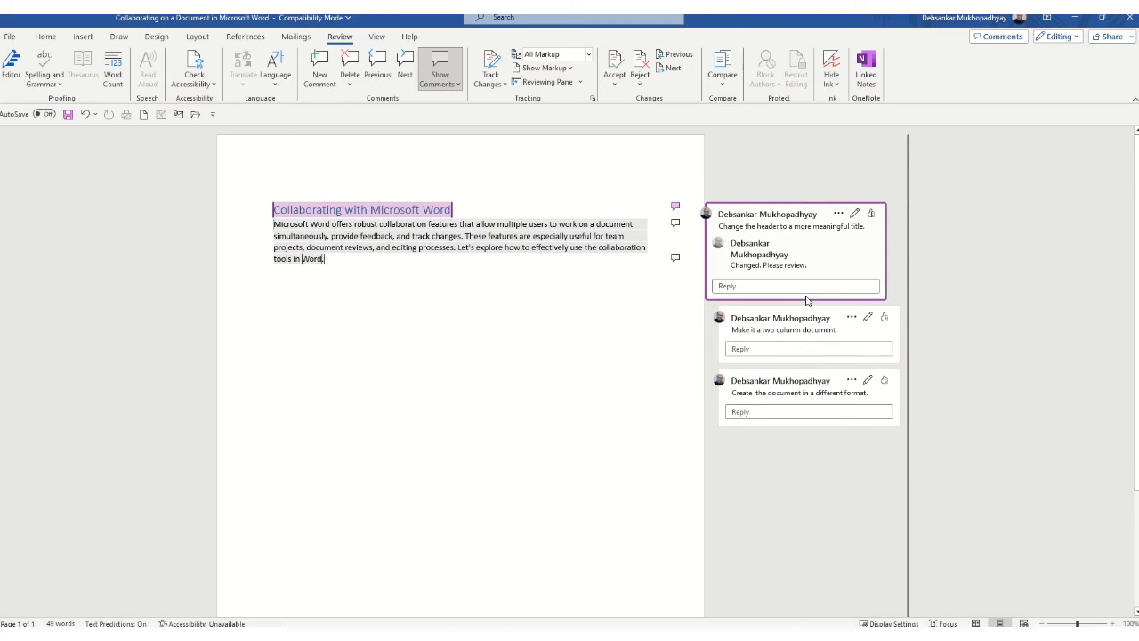
click(556, 300)
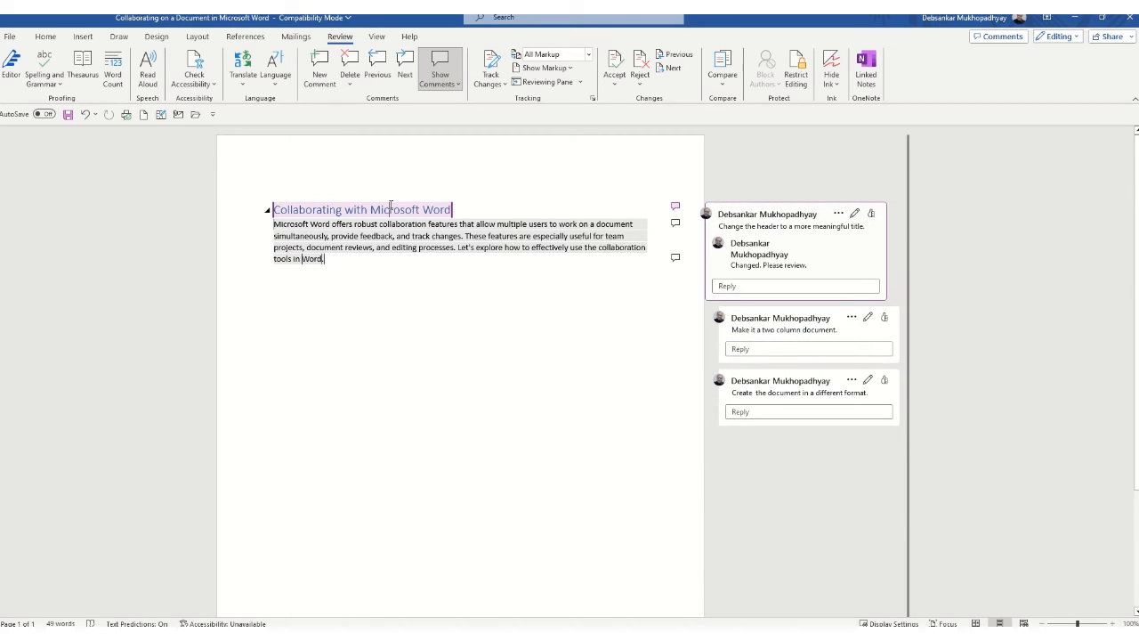
Try to accept the heading edit and move to the next change, and dismiss the message
click(615, 85)
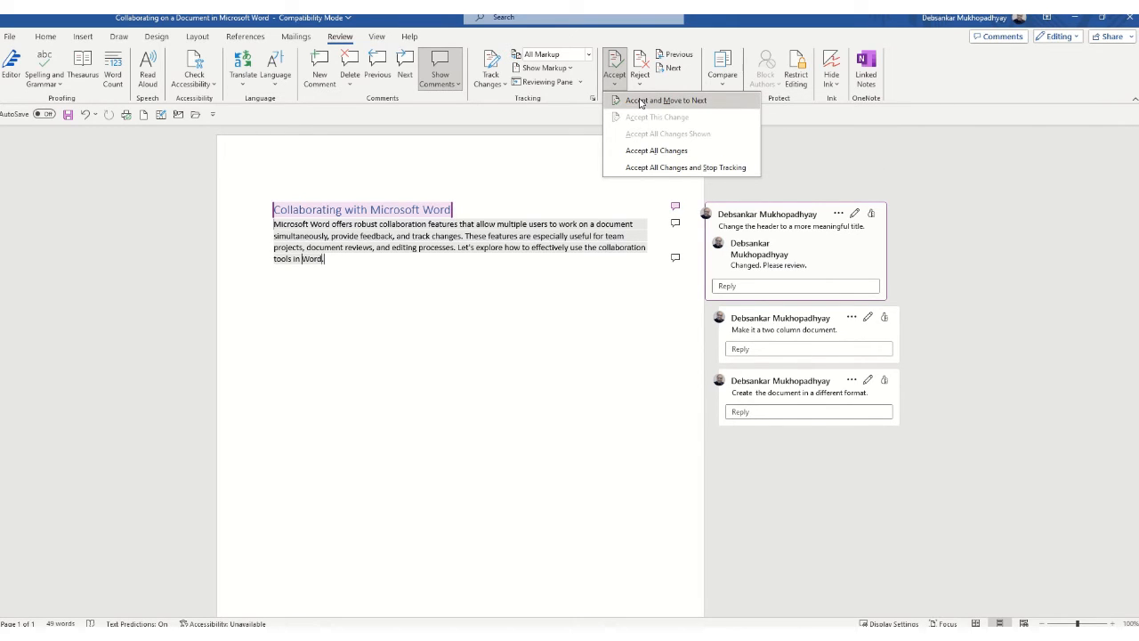
click(640, 101)
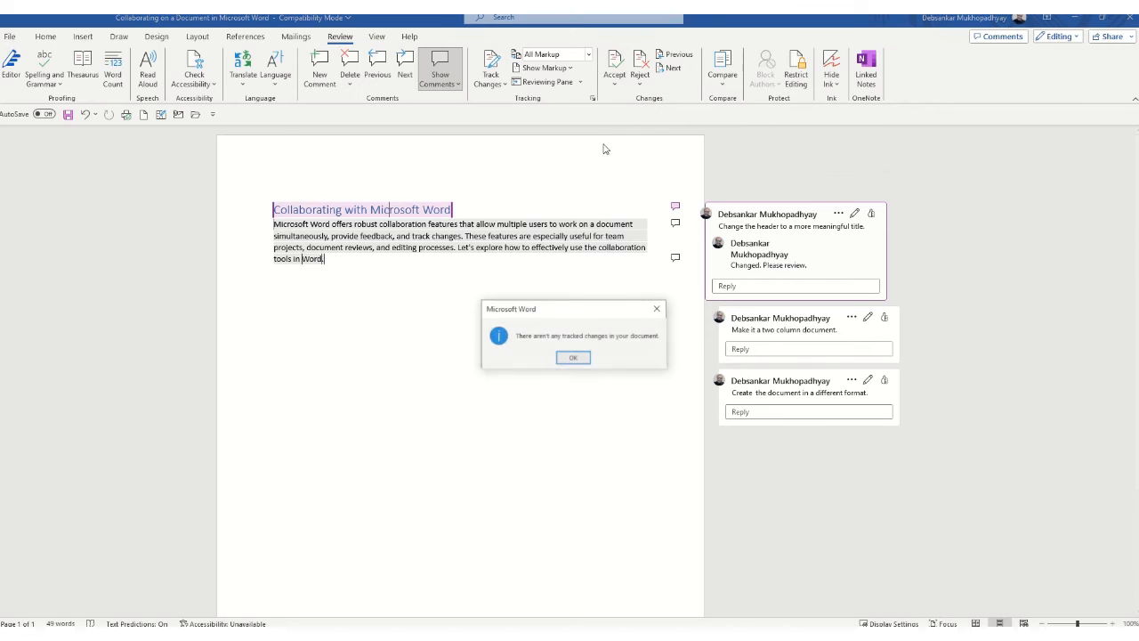
click(573, 360)
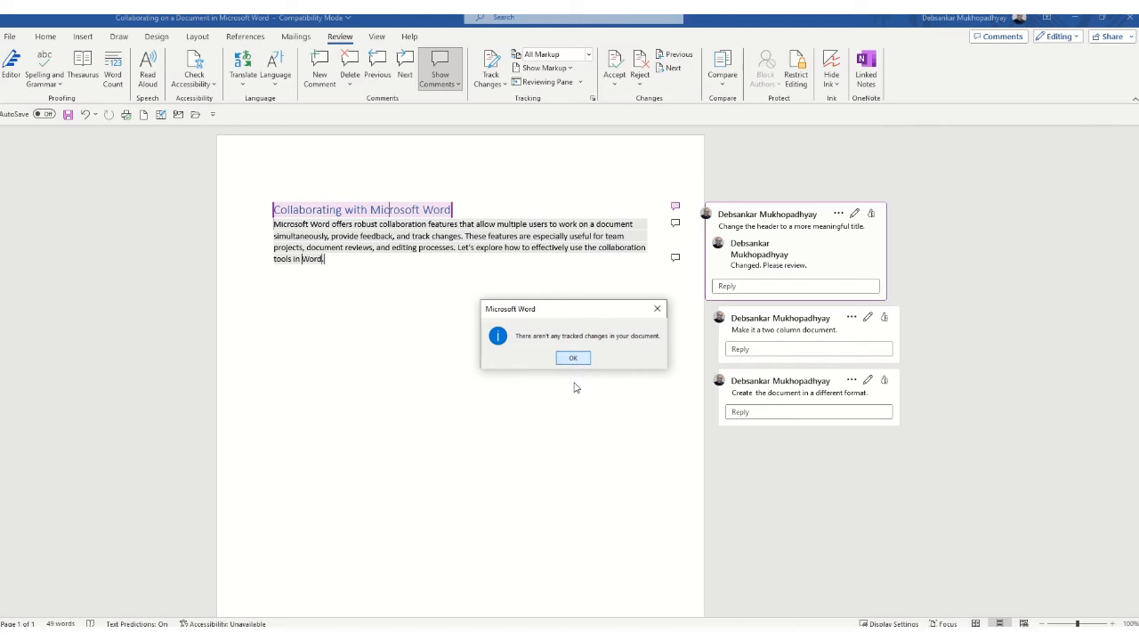
click(573, 360)
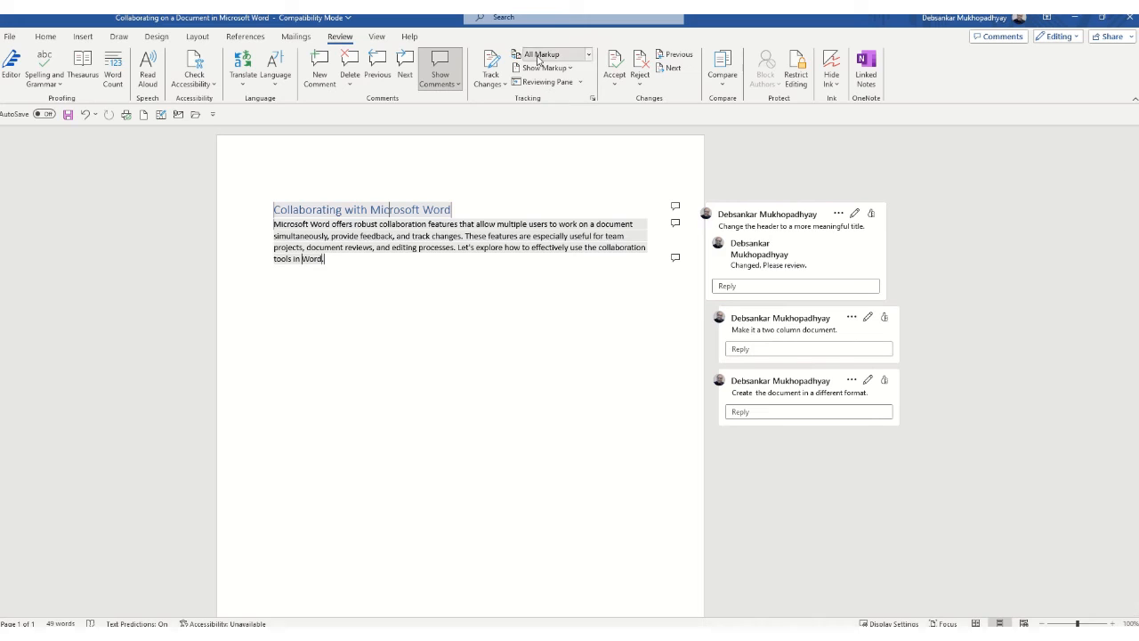
Turn on Track Changes for everyone
double_click(410, 210)
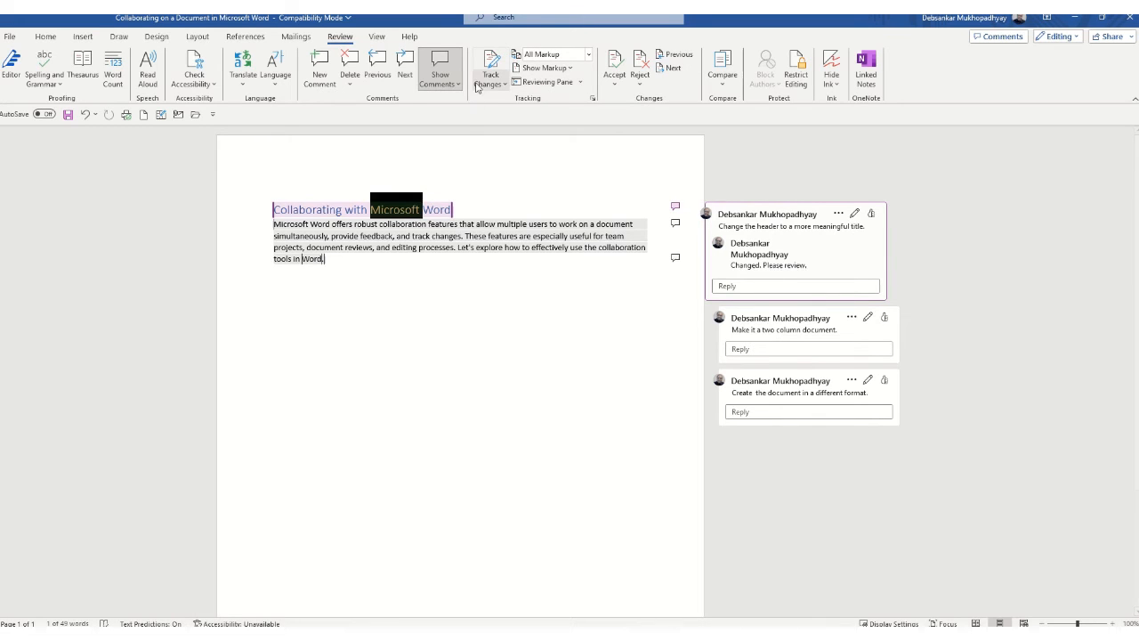
click(484, 142)
click(495, 87)
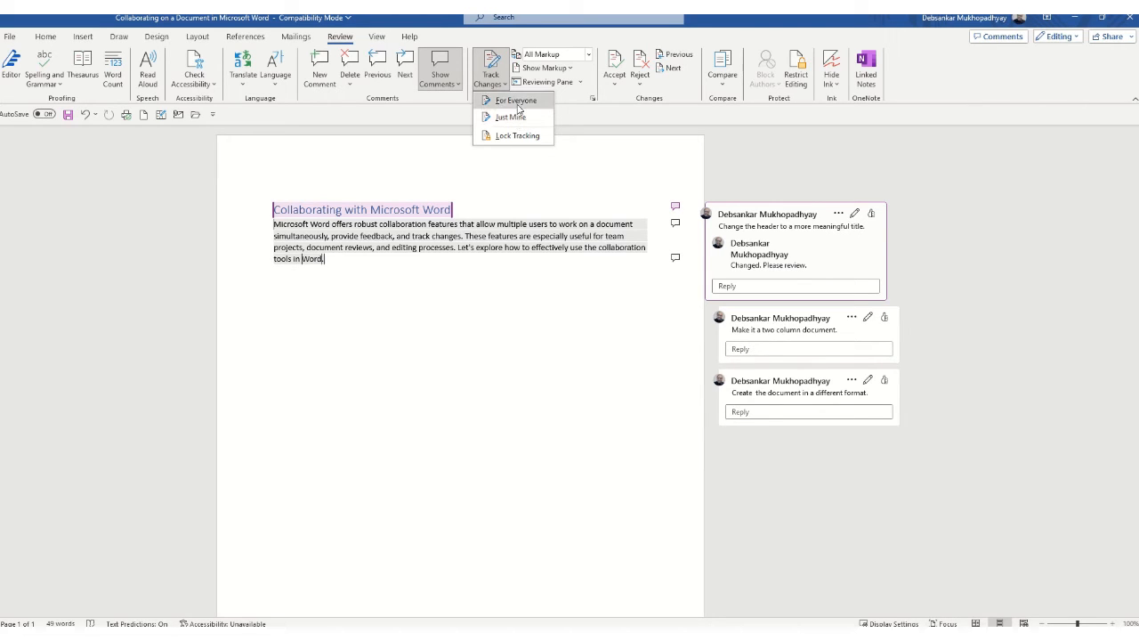
click(518, 104)
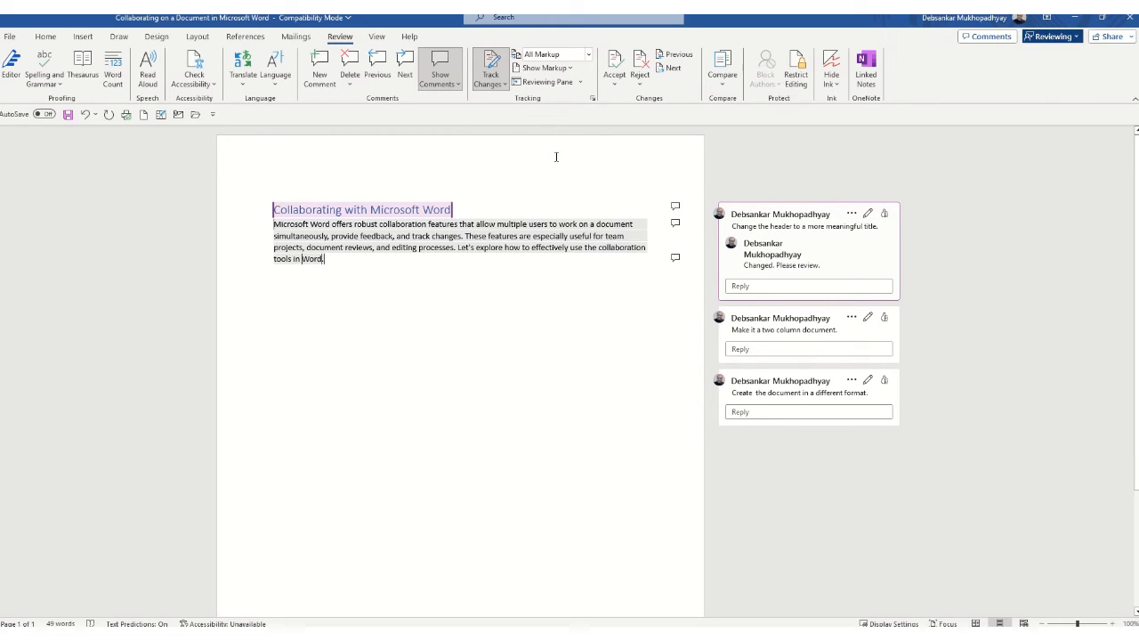
Show the Reviewing Pane and review the heading's comment and its reply among the listed revisions
click(803, 226)
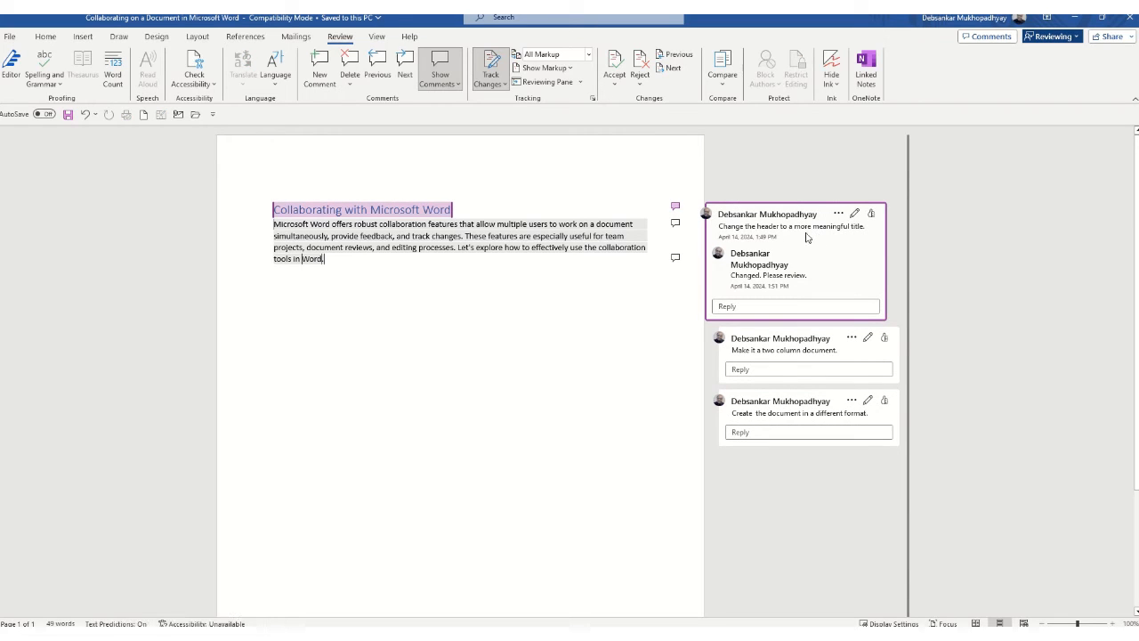
click(557, 84)
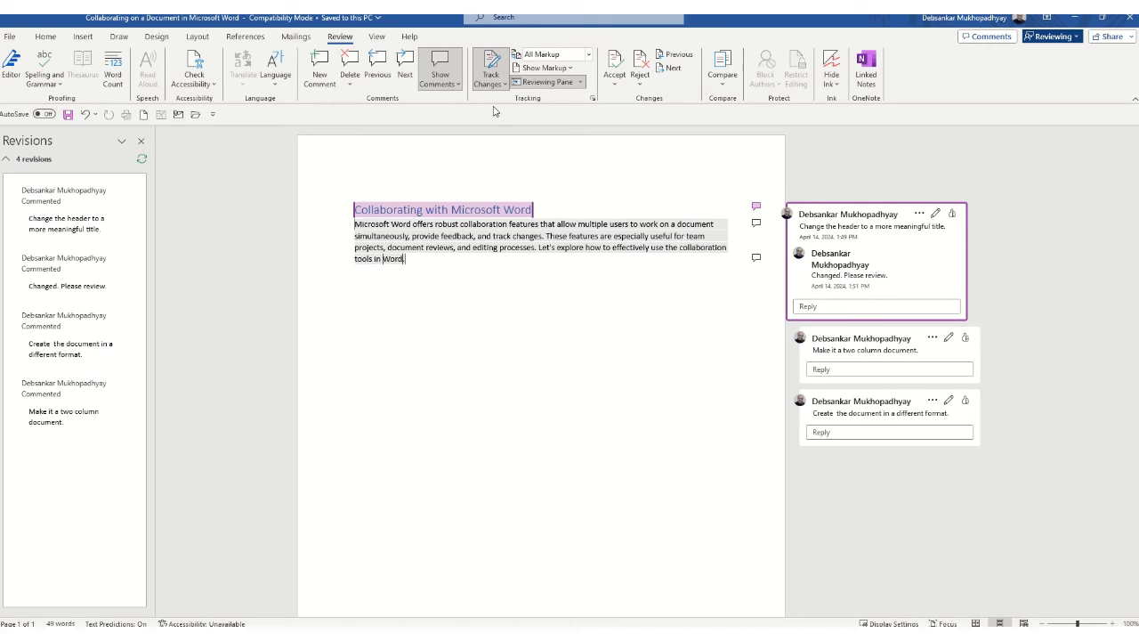
click(68, 218)
click(454, 208)
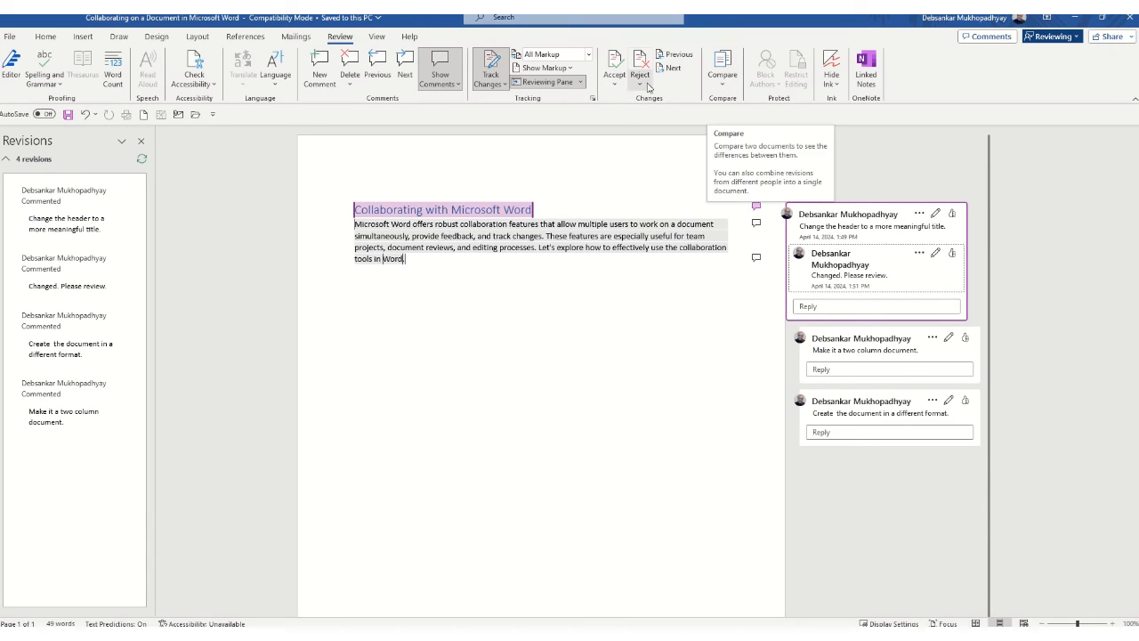
Try again to accept and move to the next change with tracking on, and dismiss the message
click(615, 82)
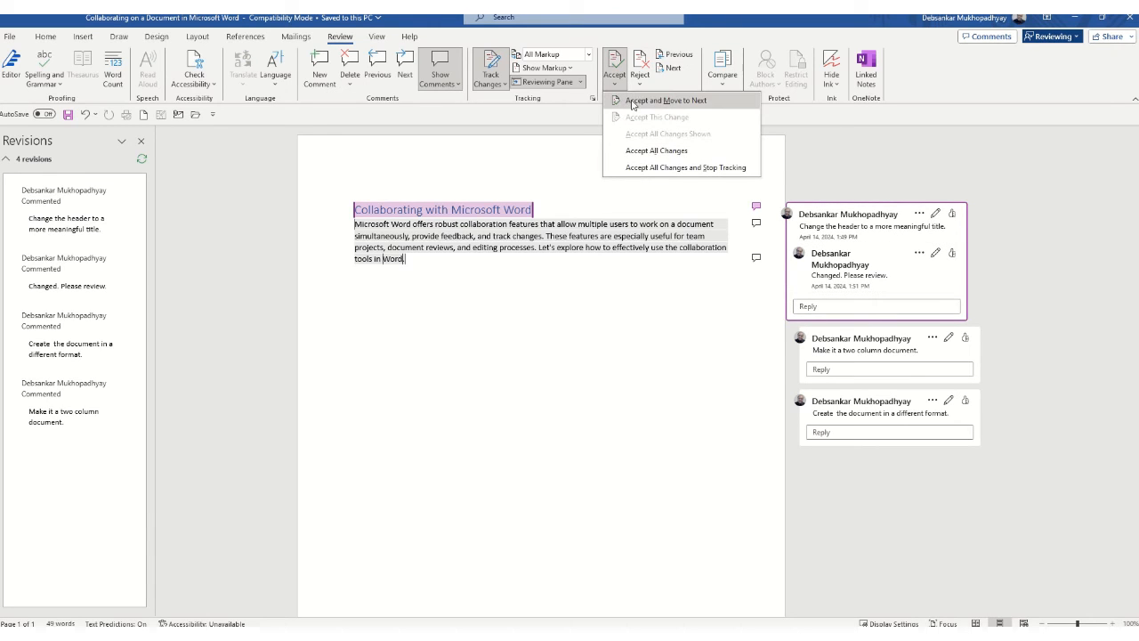
click(633, 105)
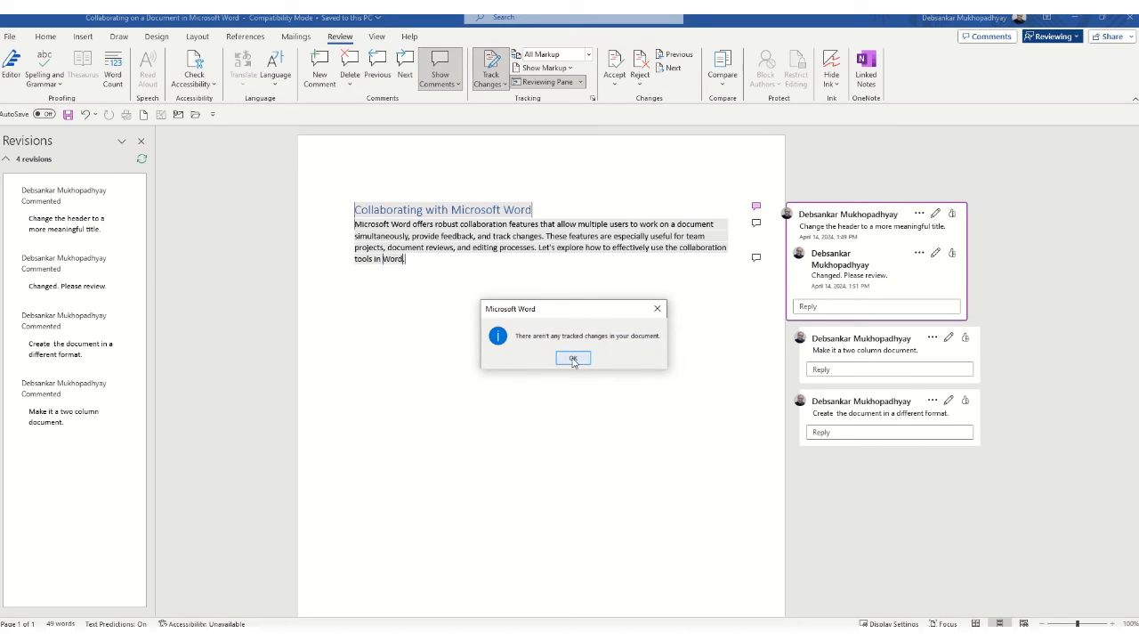
click(573, 360)
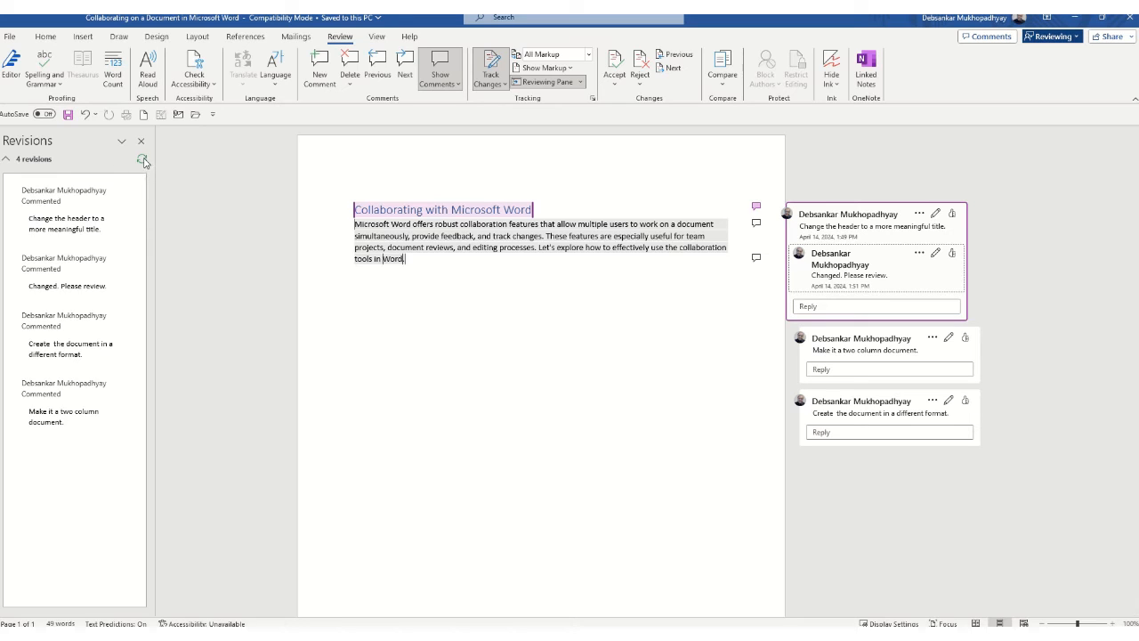
Replace "with" in the heading with "on" as a tracked change, and turn off Track Changes for everyone
mouse_move(533, 239)
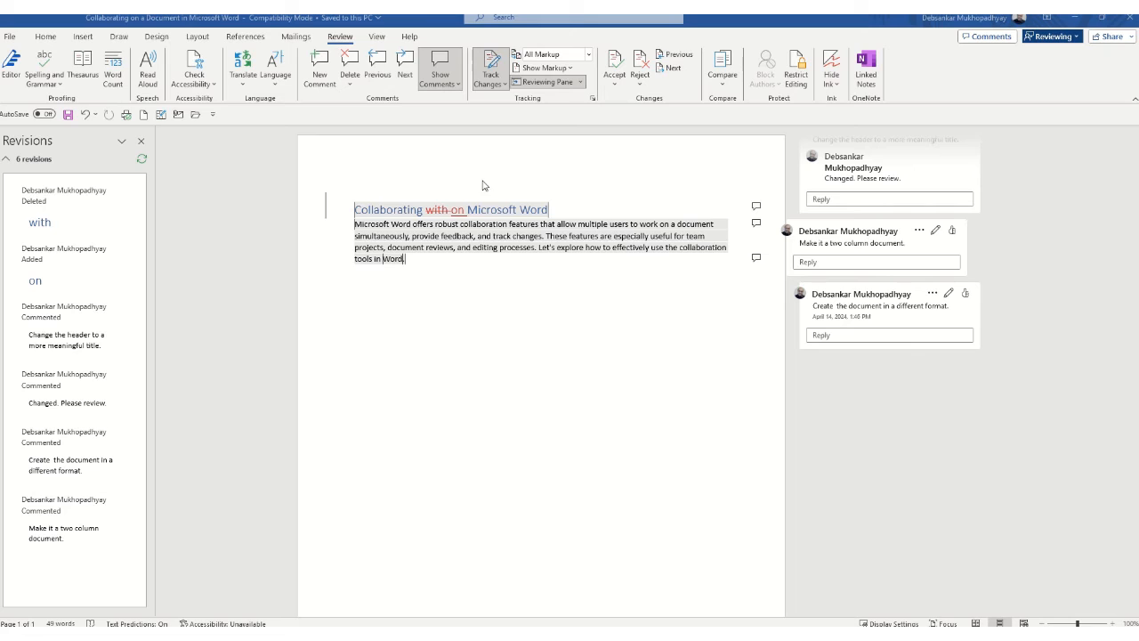
click(505, 85)
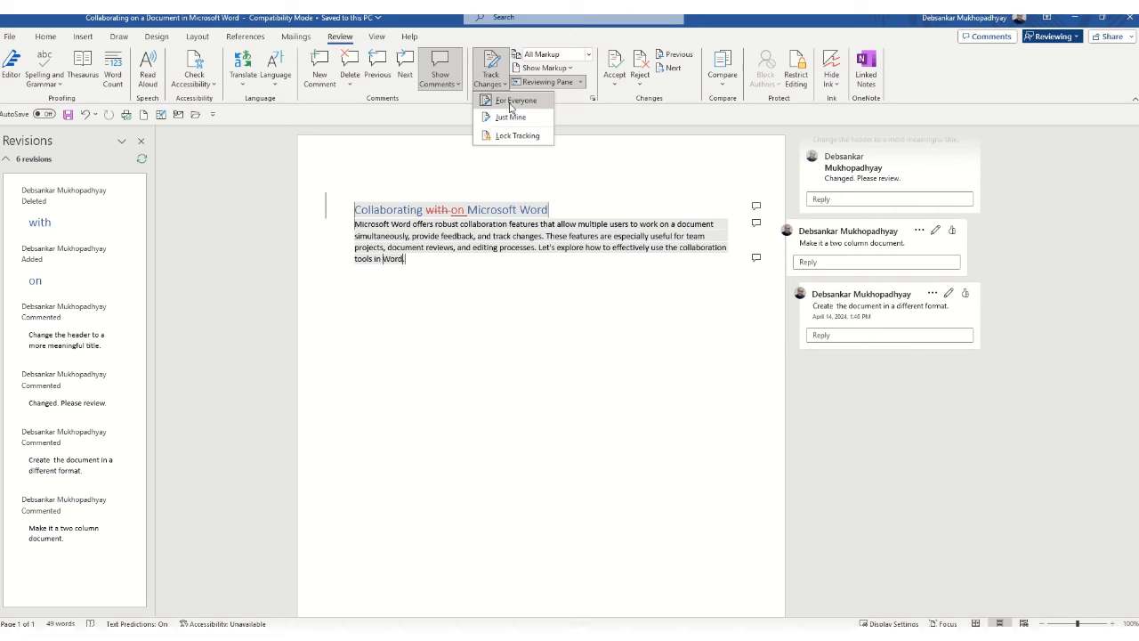
click(512, 101)
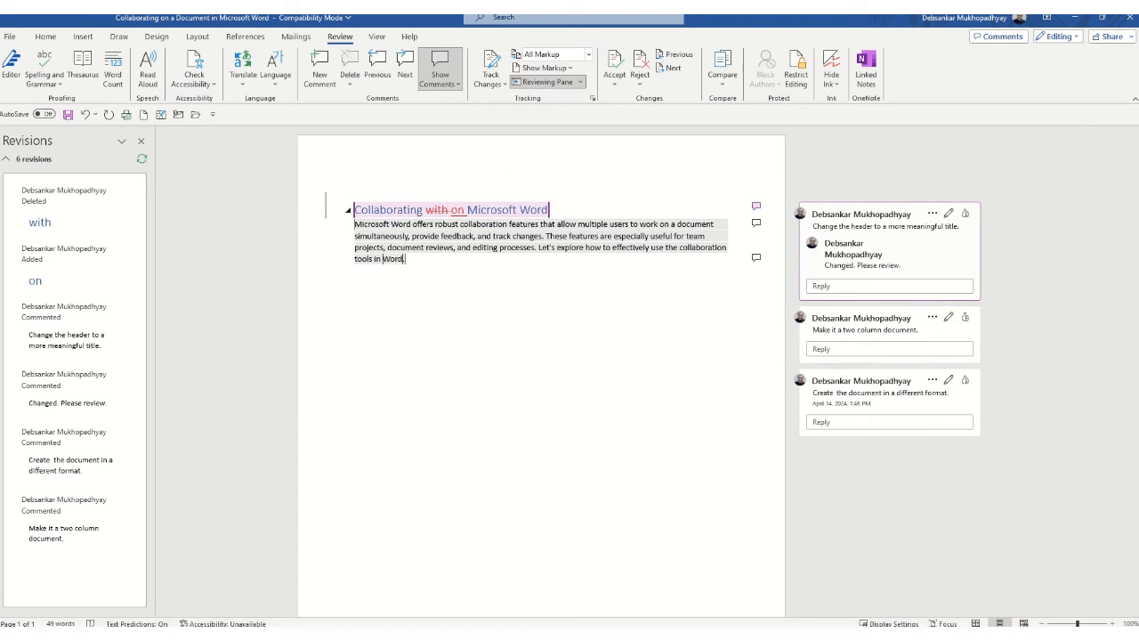
Append "(test)" to the heading and replace "Microsoft" in it with "MS", both without tracking
text((test)
right_click(562, 216)
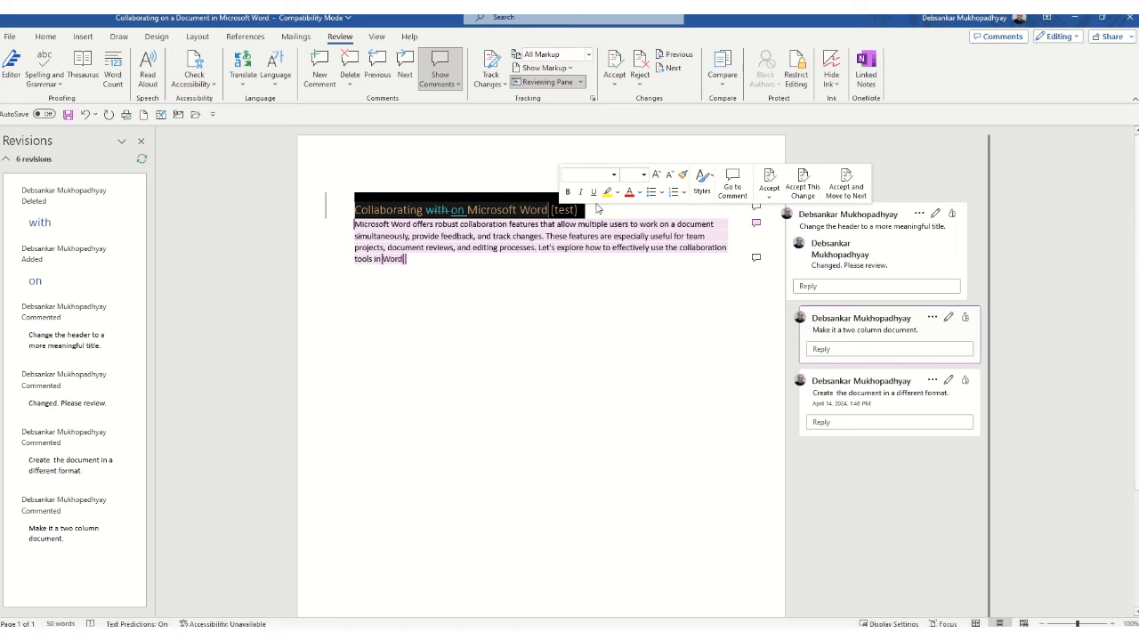
click(556, 213)
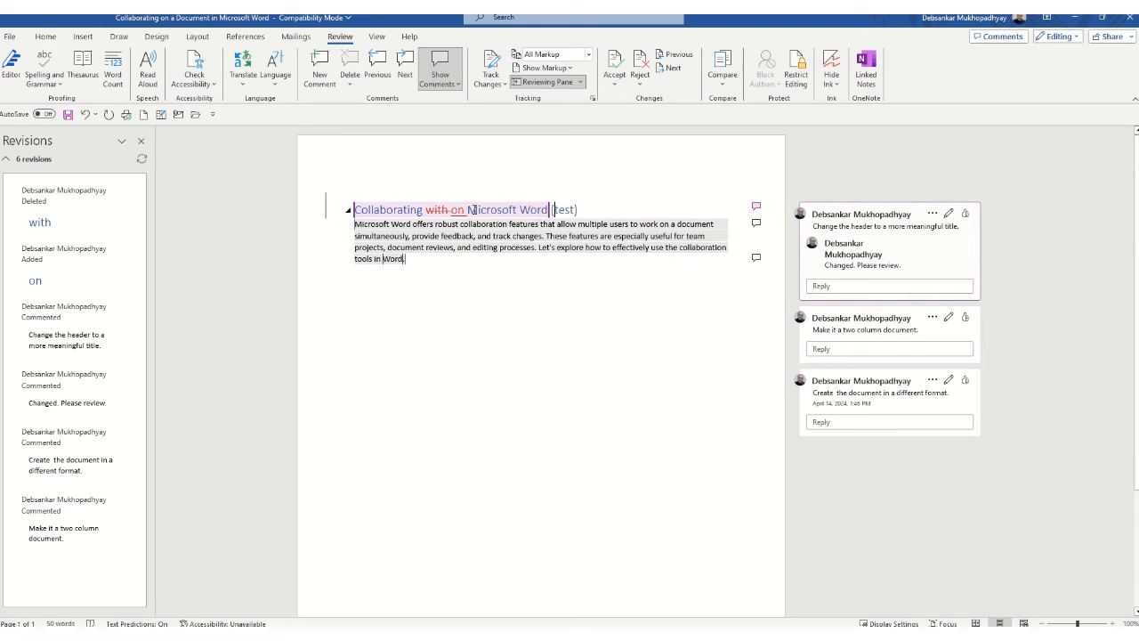
mouse_move(515, 211)
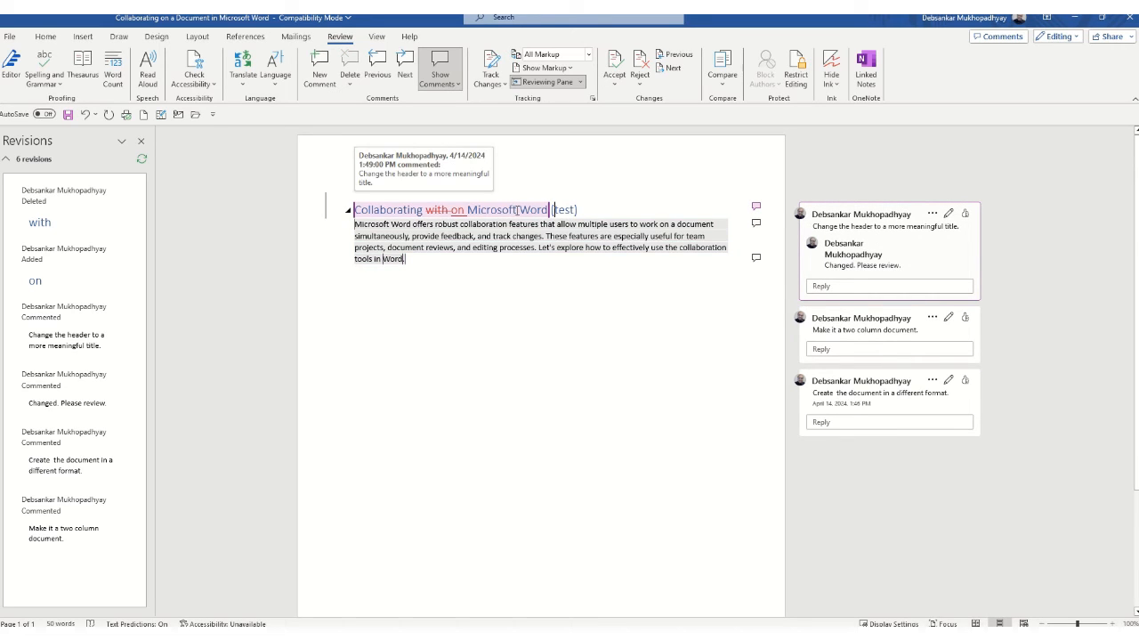
drag(468, 210, 518, 210)
text(MS)
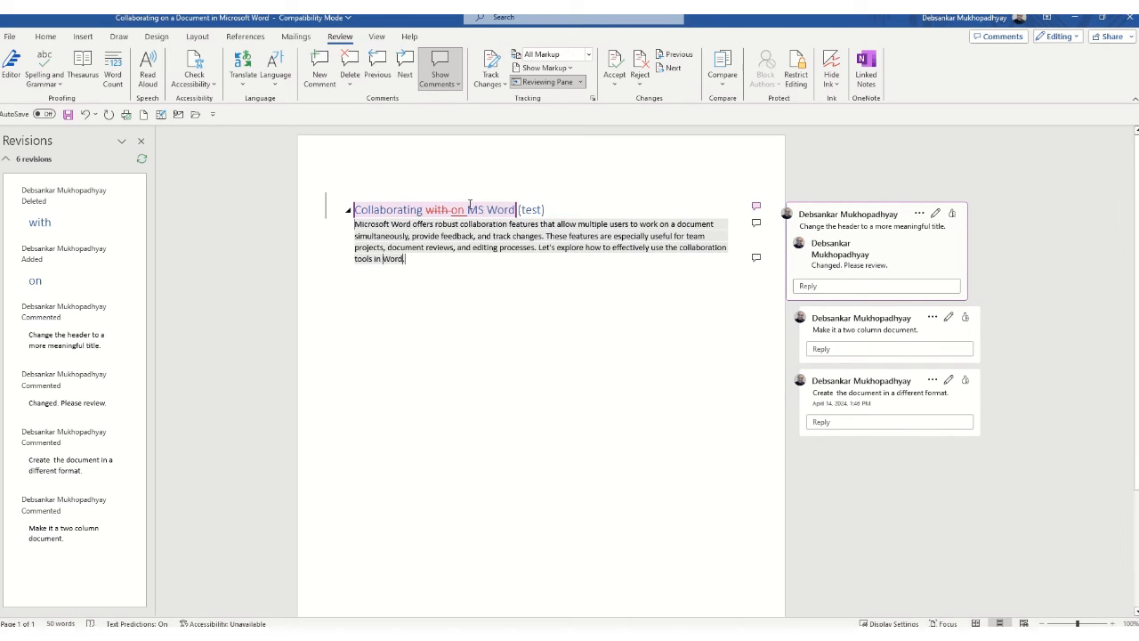
Turn Track Changes back on and replace "MS" in the heading with "Mic" as a tracked change
click(490, 64)
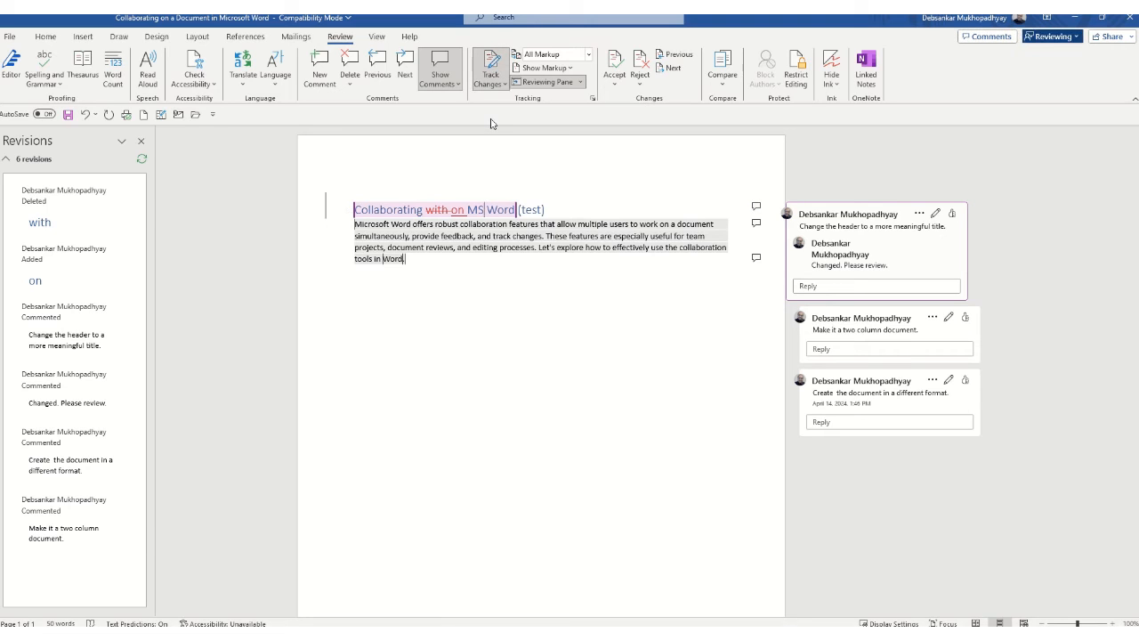
double_click(478, 210)
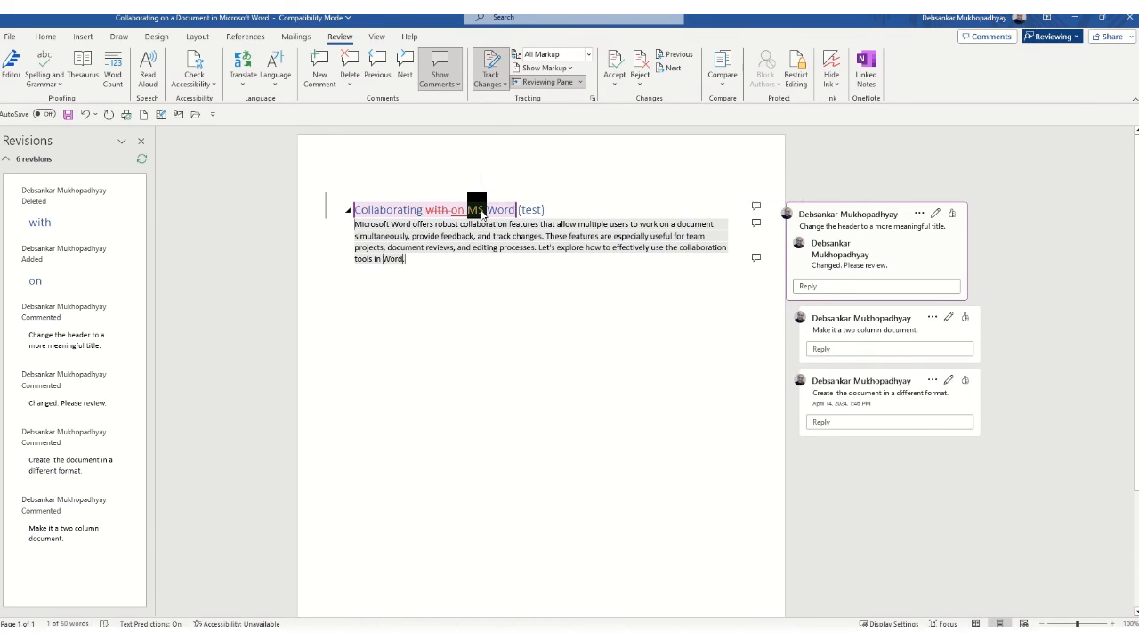
text(Mic )
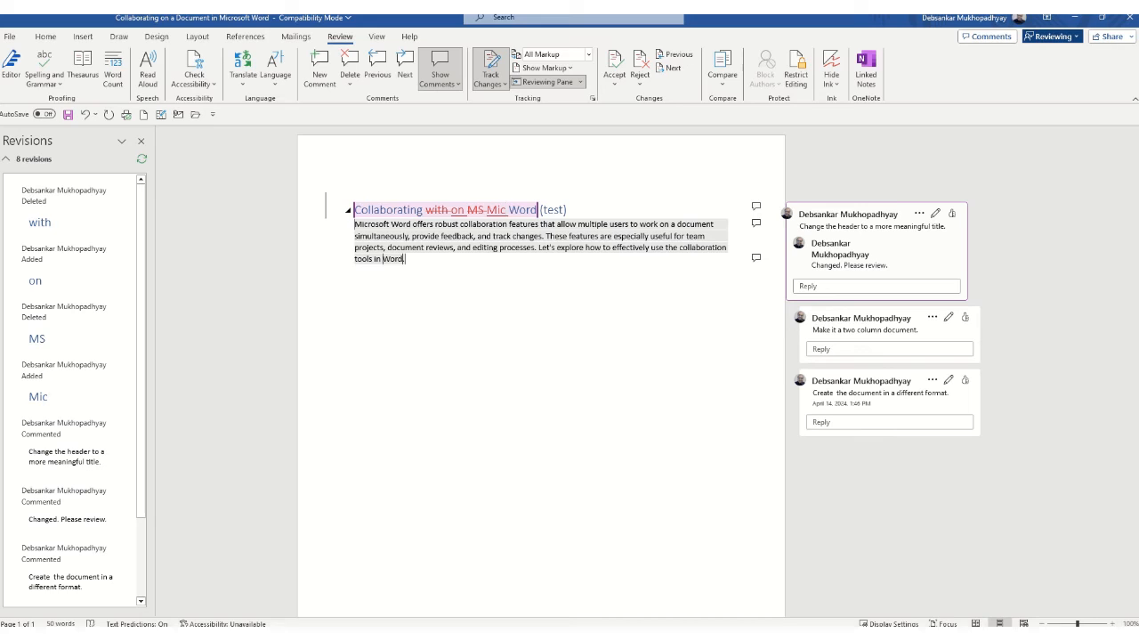
Complete the tracked insertion in the heading so it reads "Microsoft", and save the document
text(rosoft)
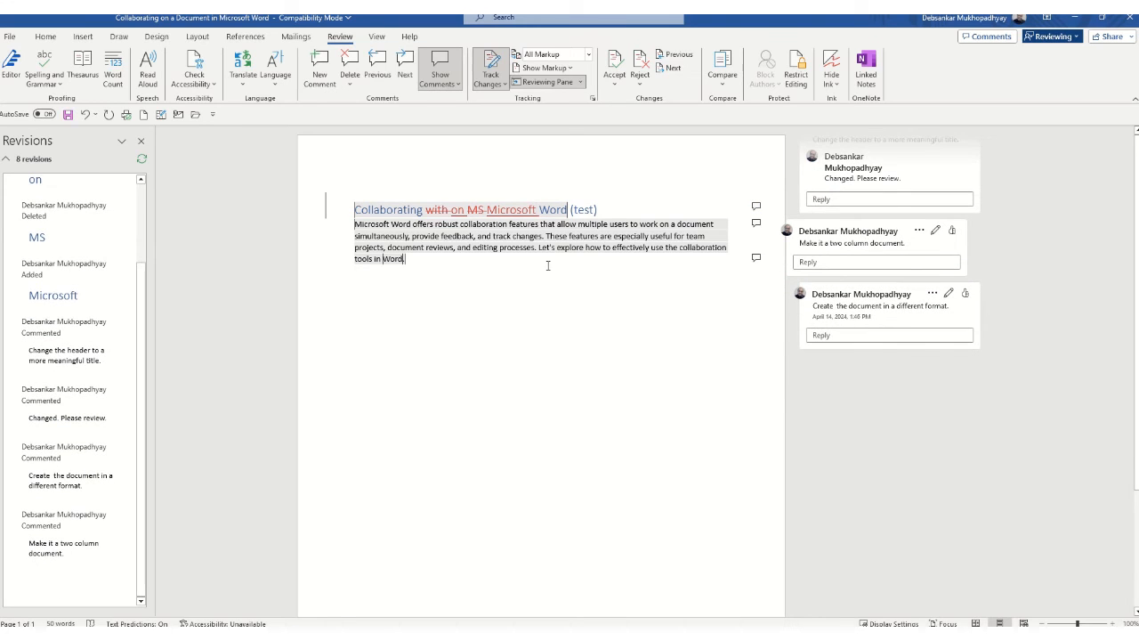
key(ctrl+s)
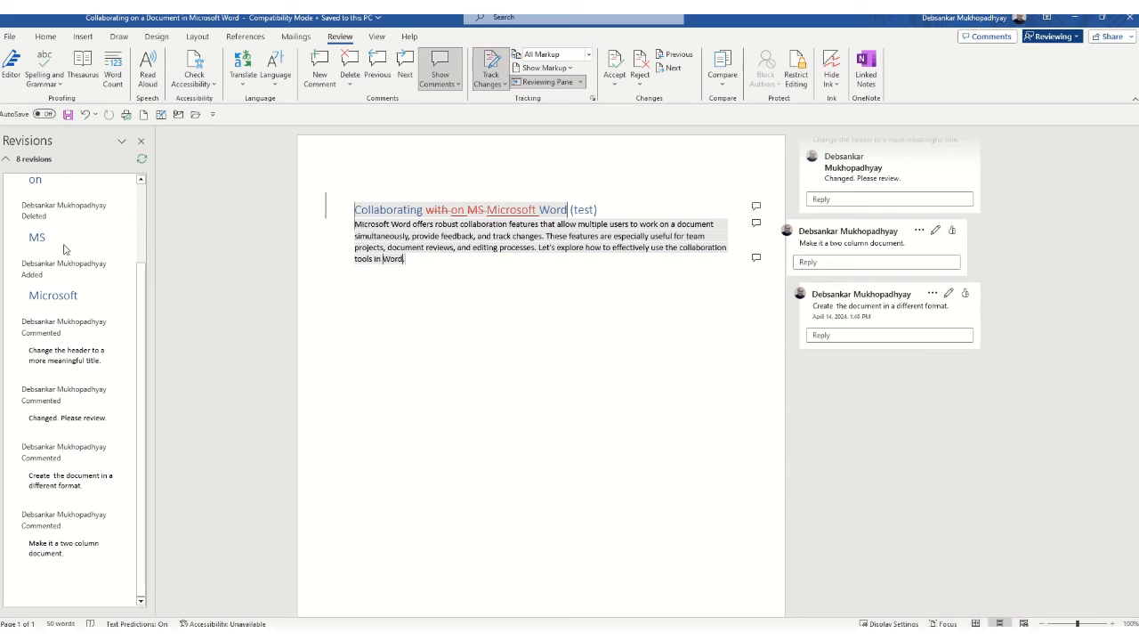
click(40, 237)
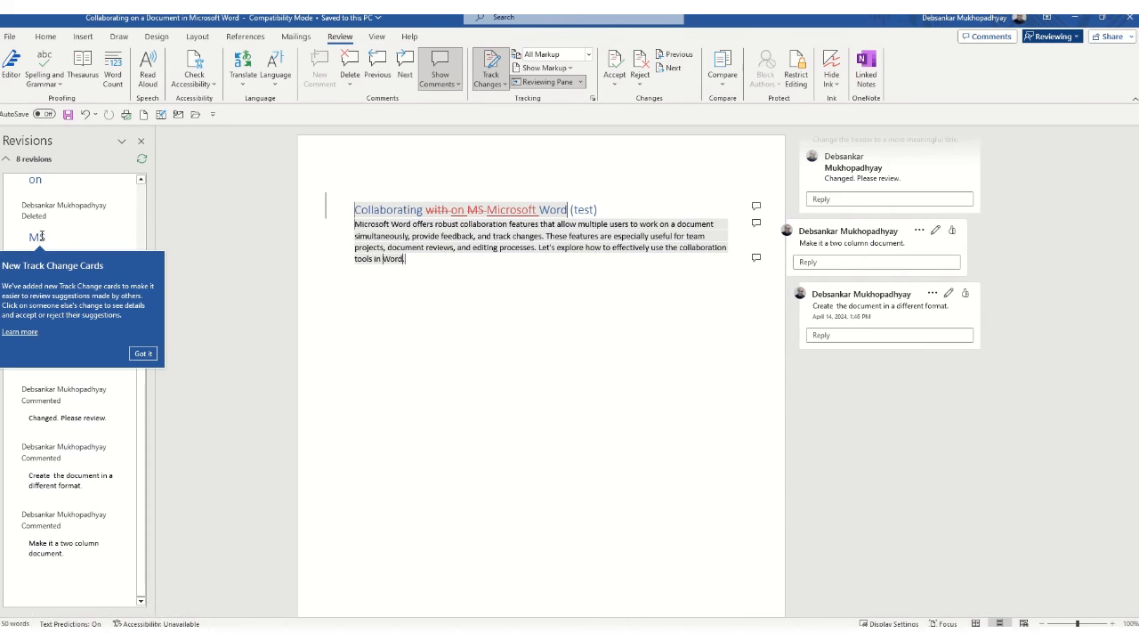
click(142, 353)
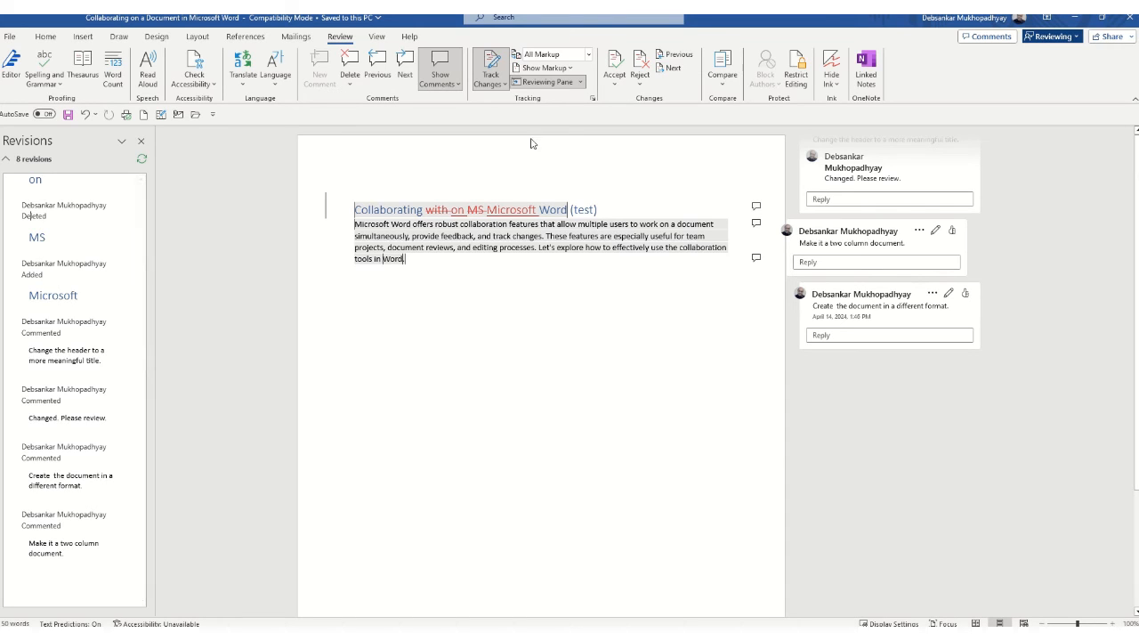
Accept the tracked insertion of "Microsoft" and the tracked deletion of "with" in the heading, one after the other
click(521, 211)
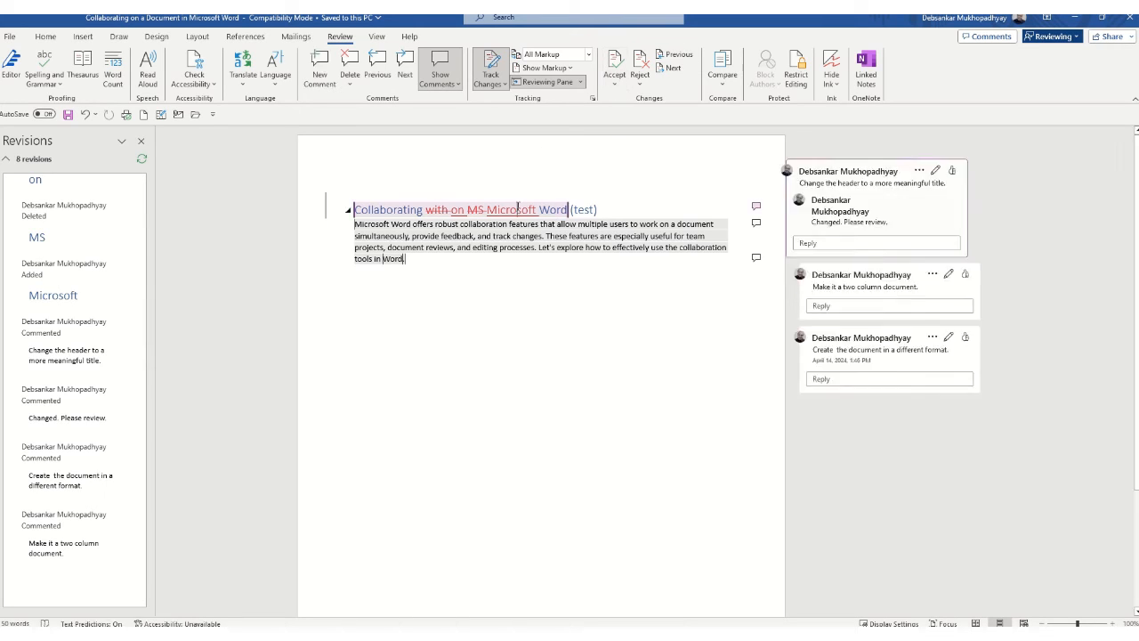
click(615, 83)
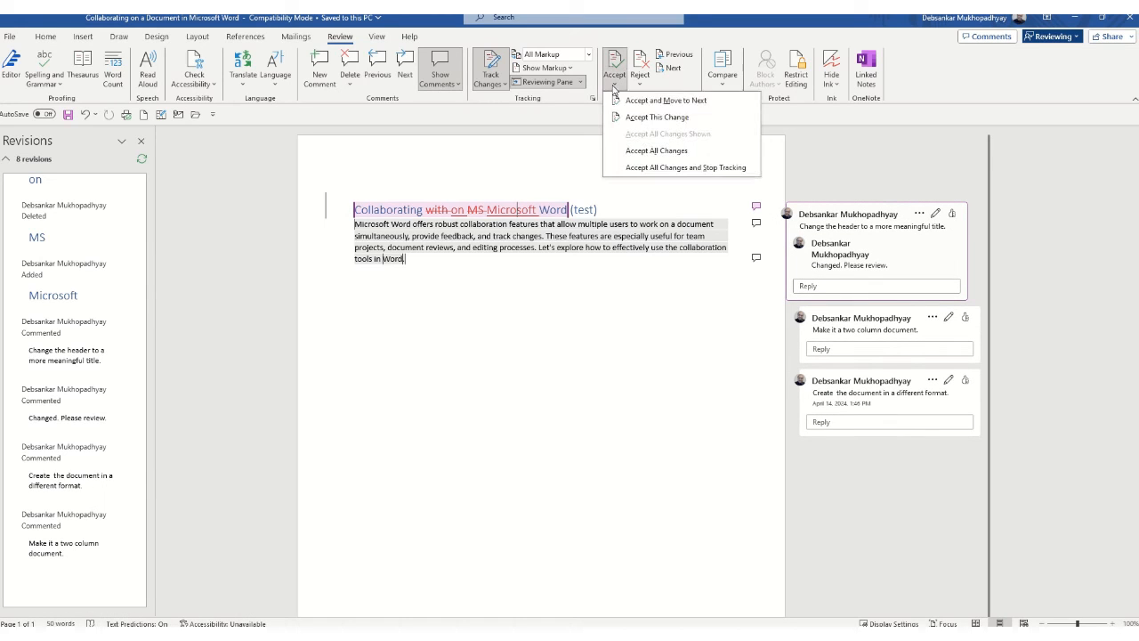
click(662, 100)
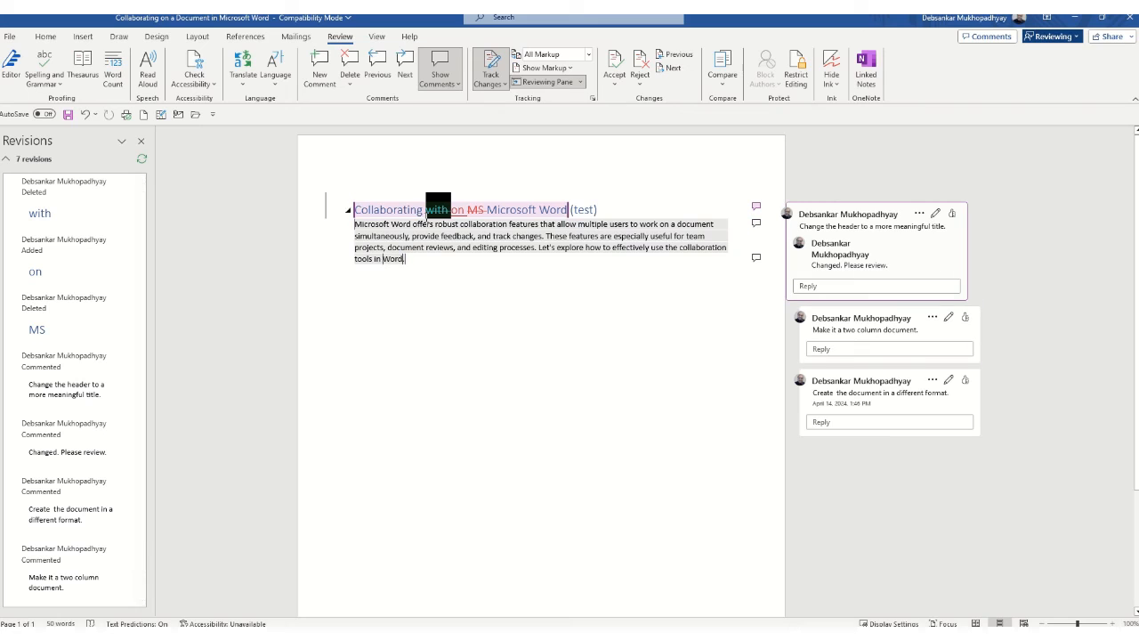
click(615, 83)
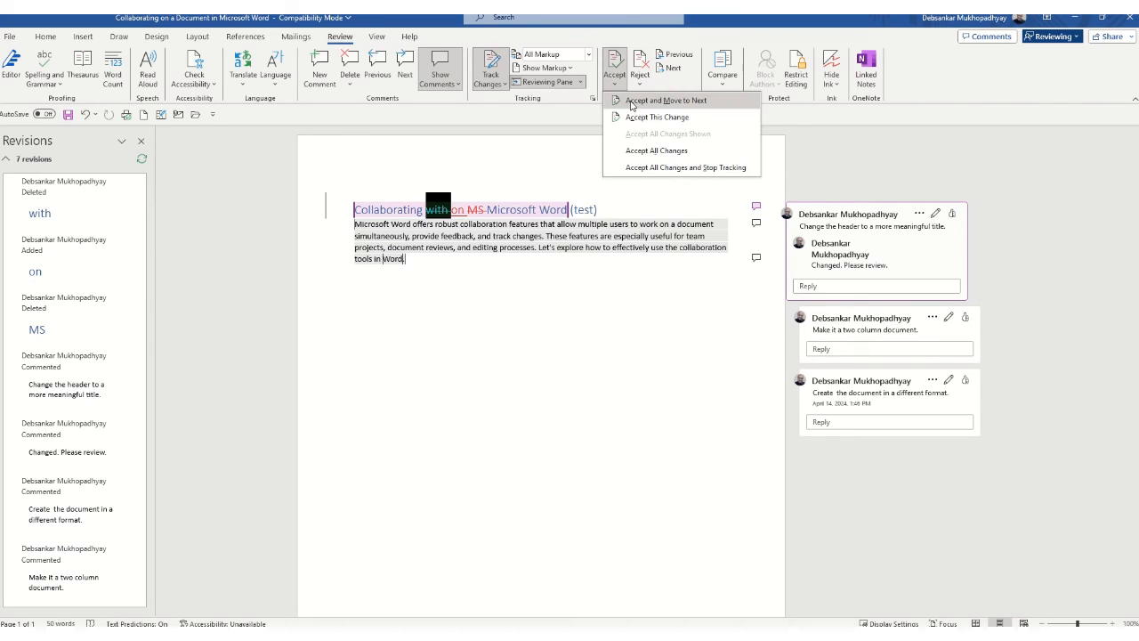
click(658, 96)
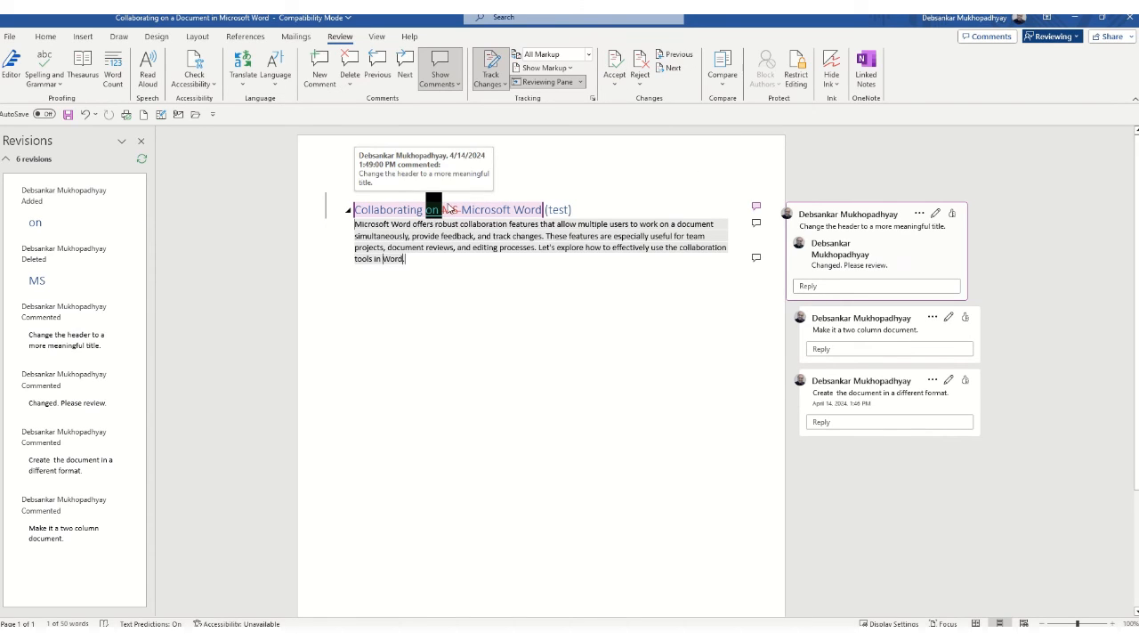
Reject the tracked insertion of "on" in the heading and save the document
click(639, 83)
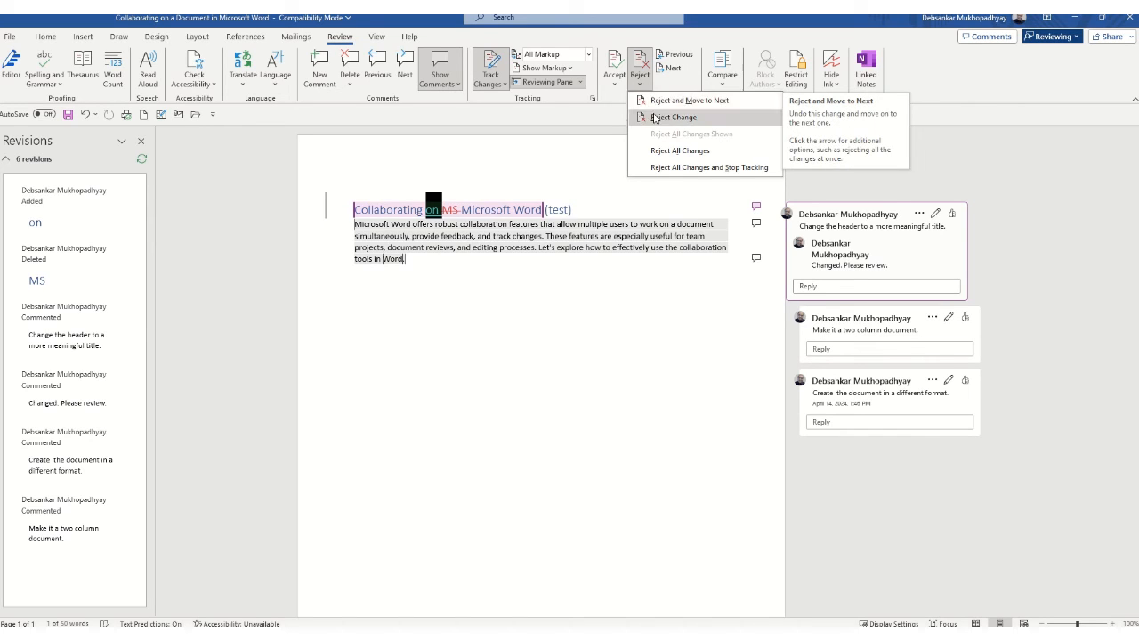
click(656, 117)
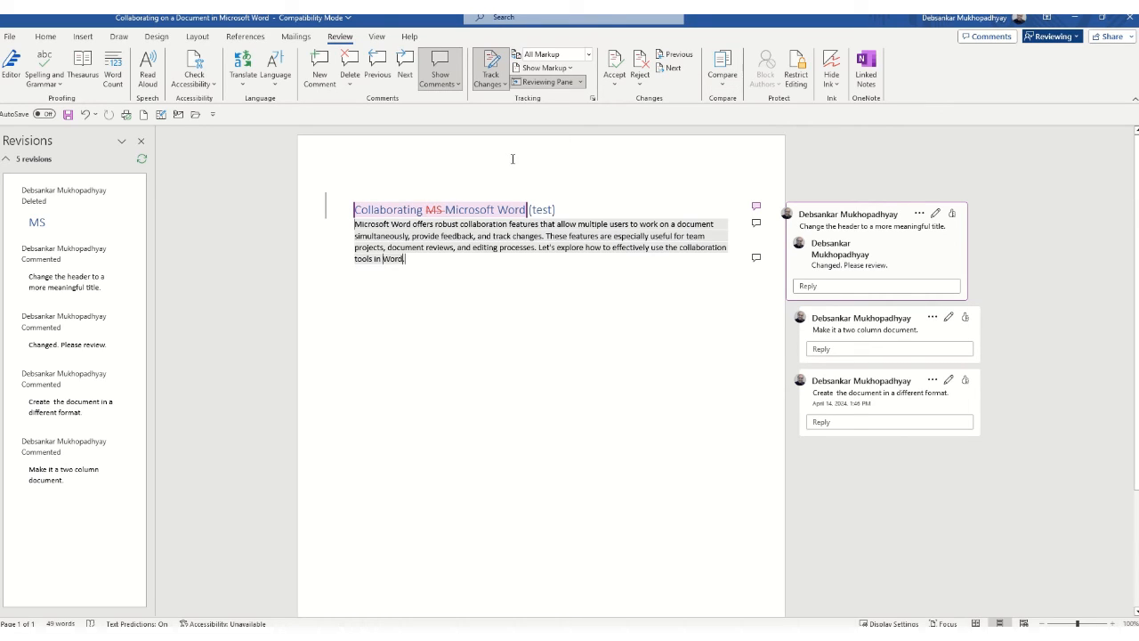
key(ctrl+s)
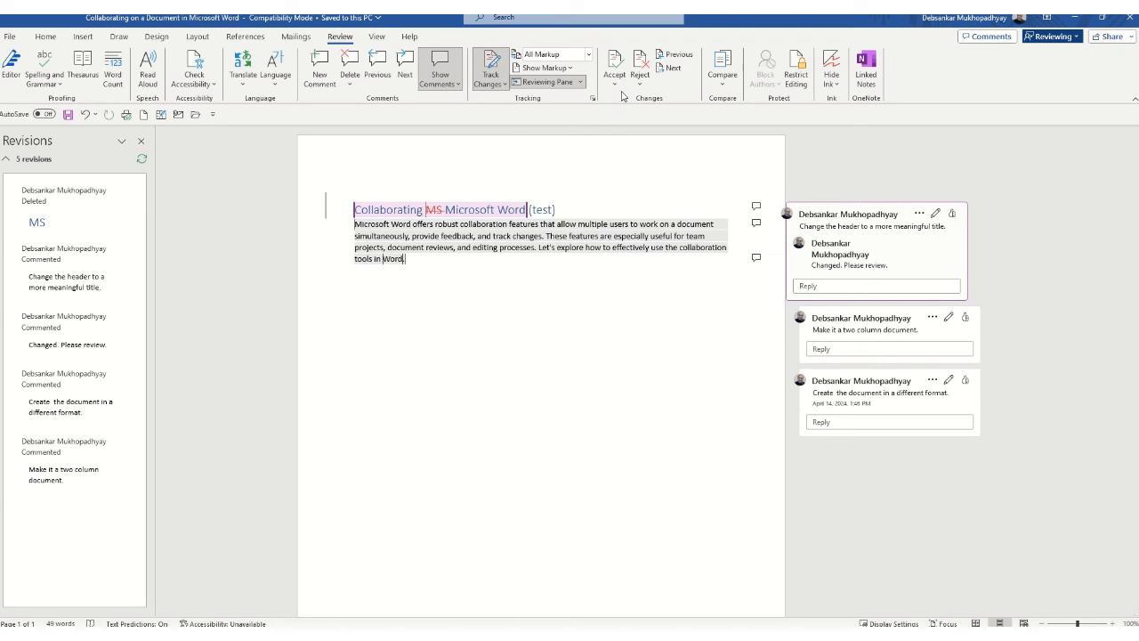
Examine the original-document choices for comparing two versions of a document, and leave without comparing
click(722, 66)
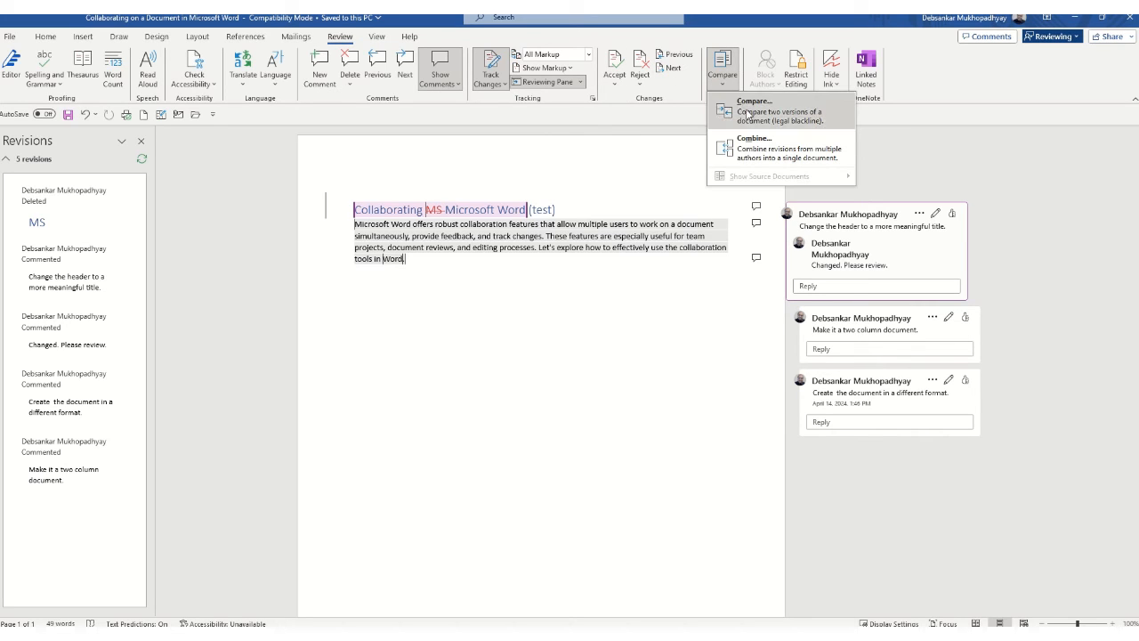
click(749, 114)
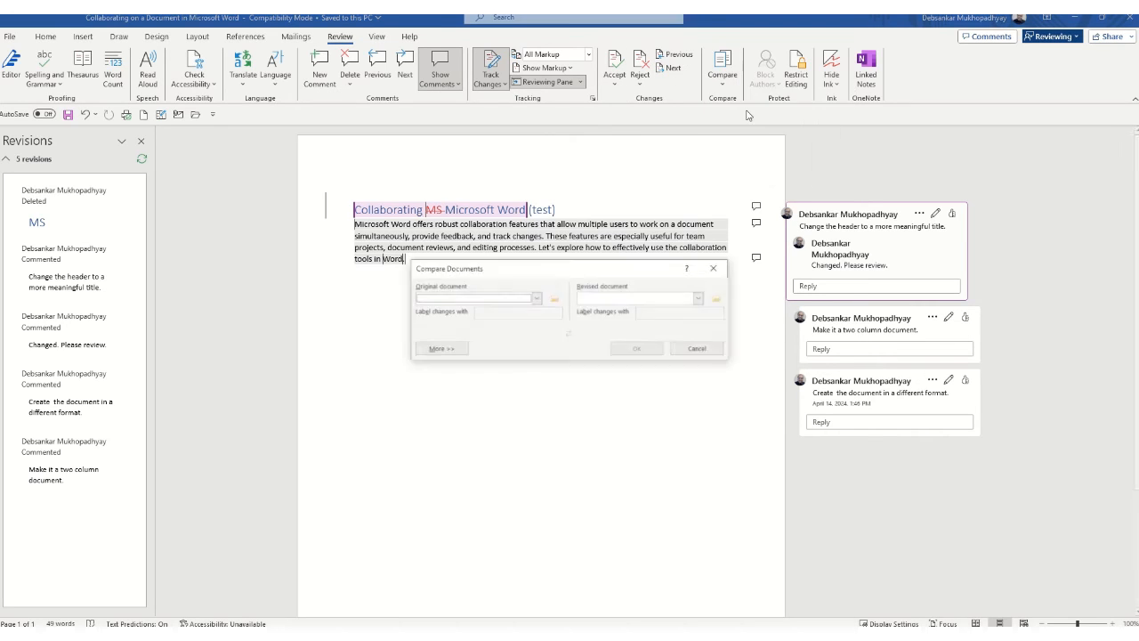
click(535, 299)
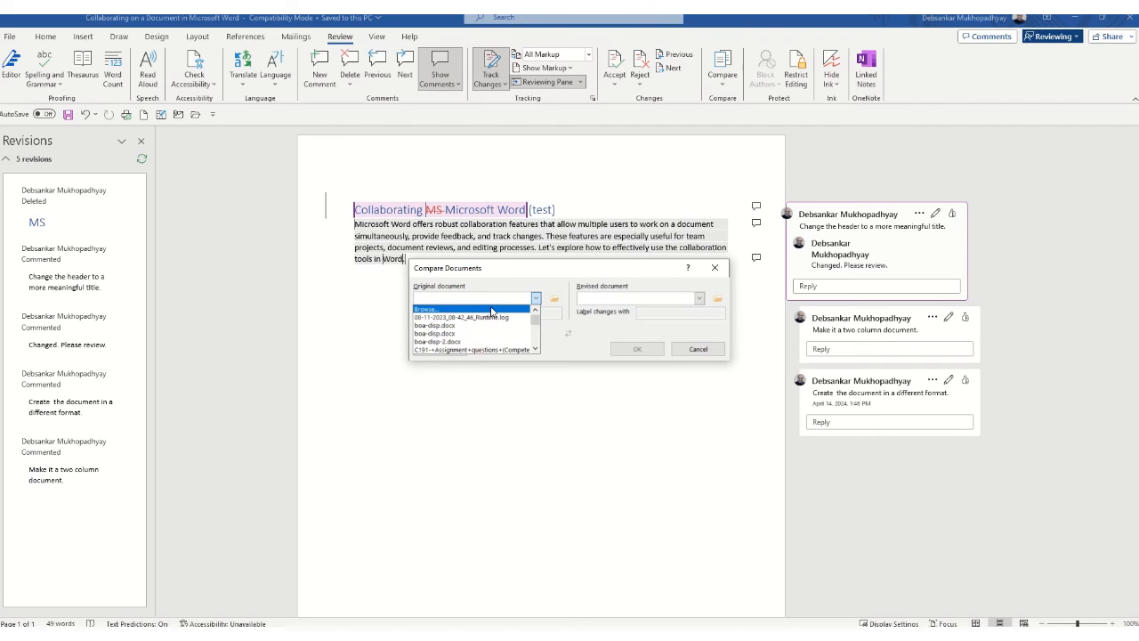
click(488, 298)
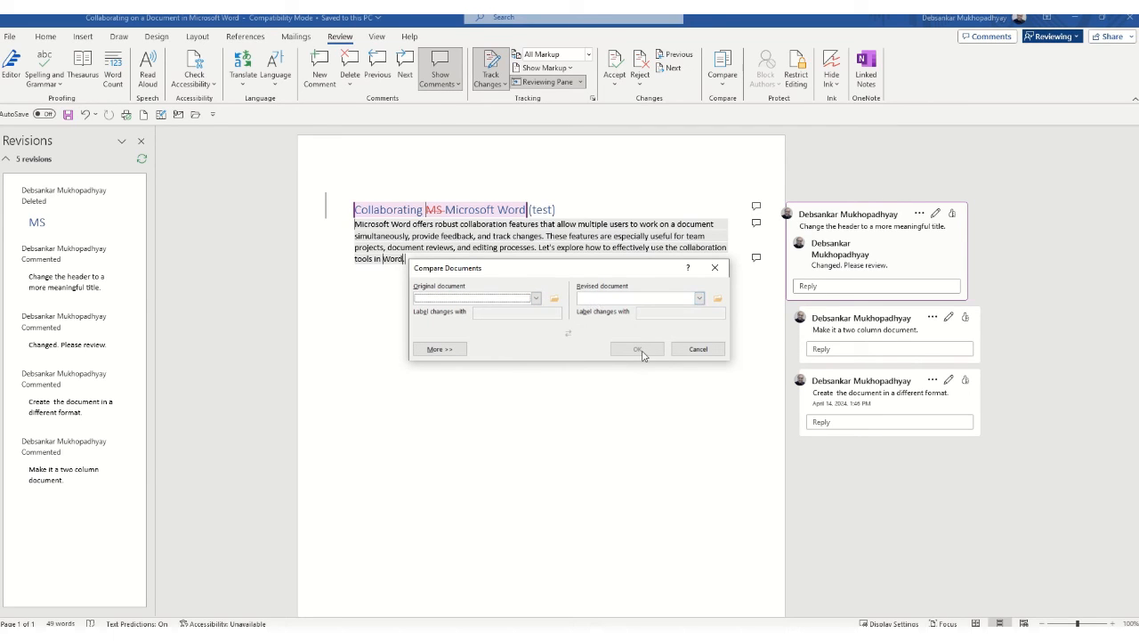
click(687, 354)
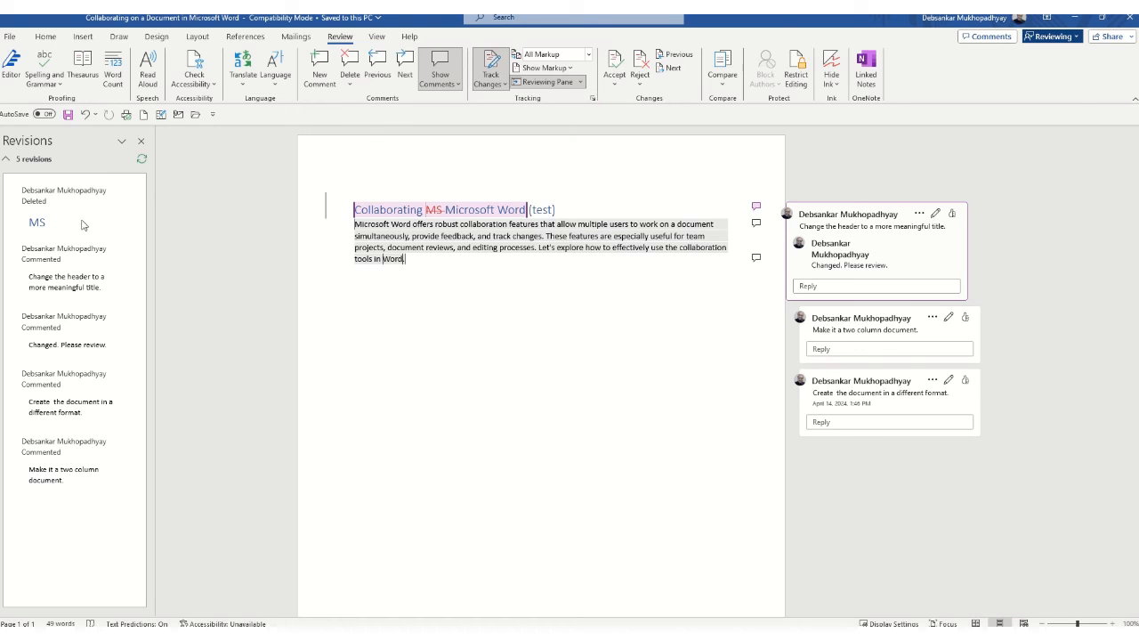
Select the heading's comment thread and try to delete all resolved comments
click(546, 268)
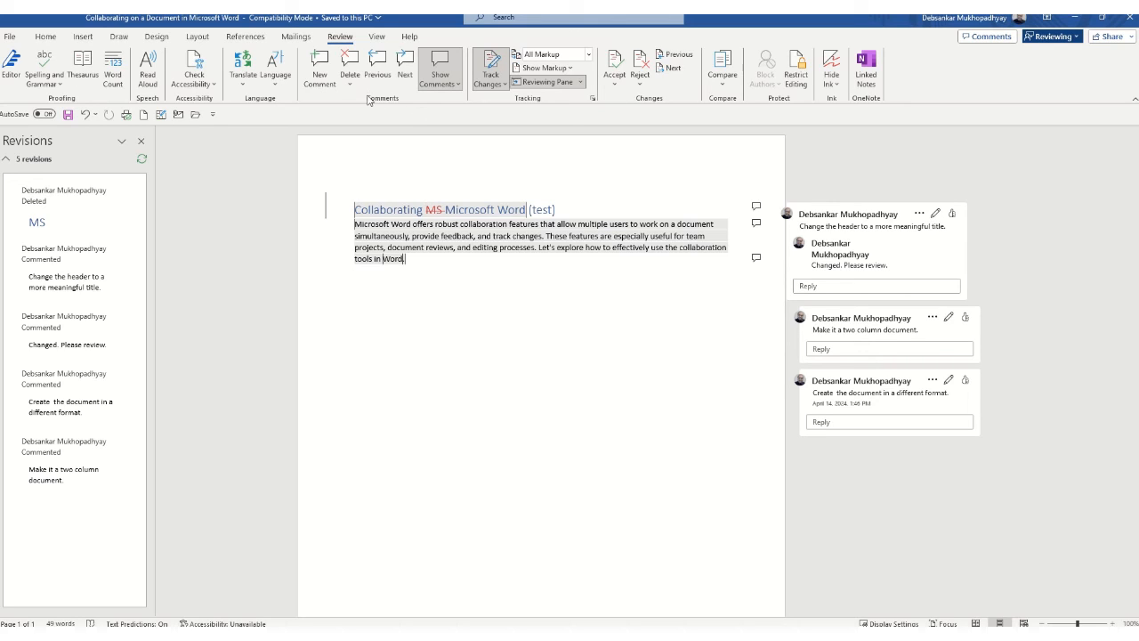
click(458, 85)
click(452, 100)
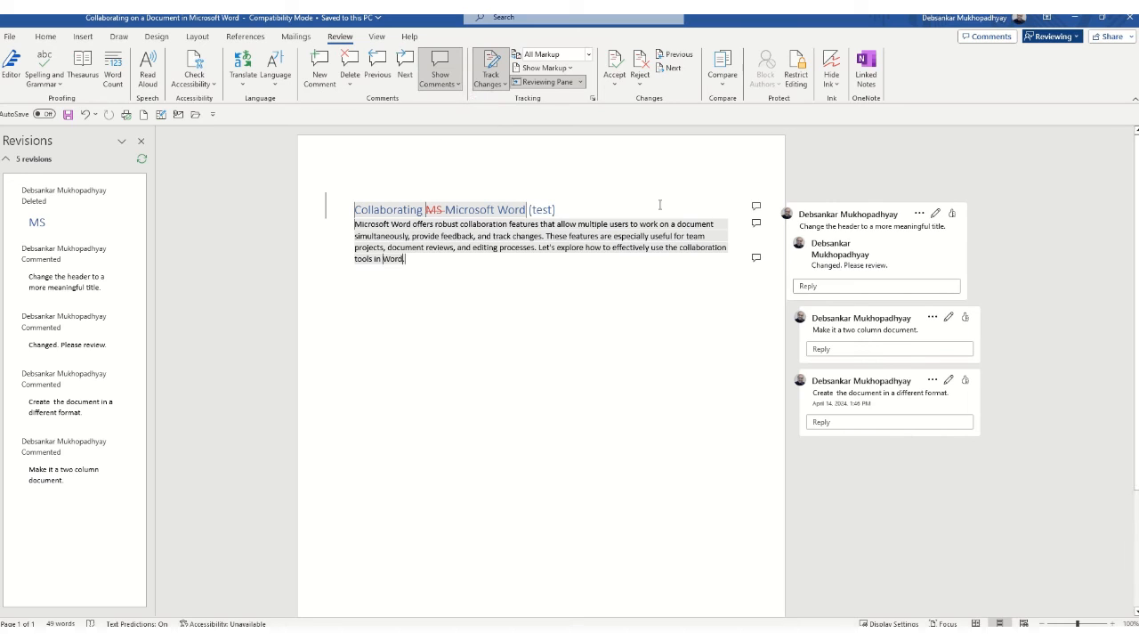
click(838, 216)
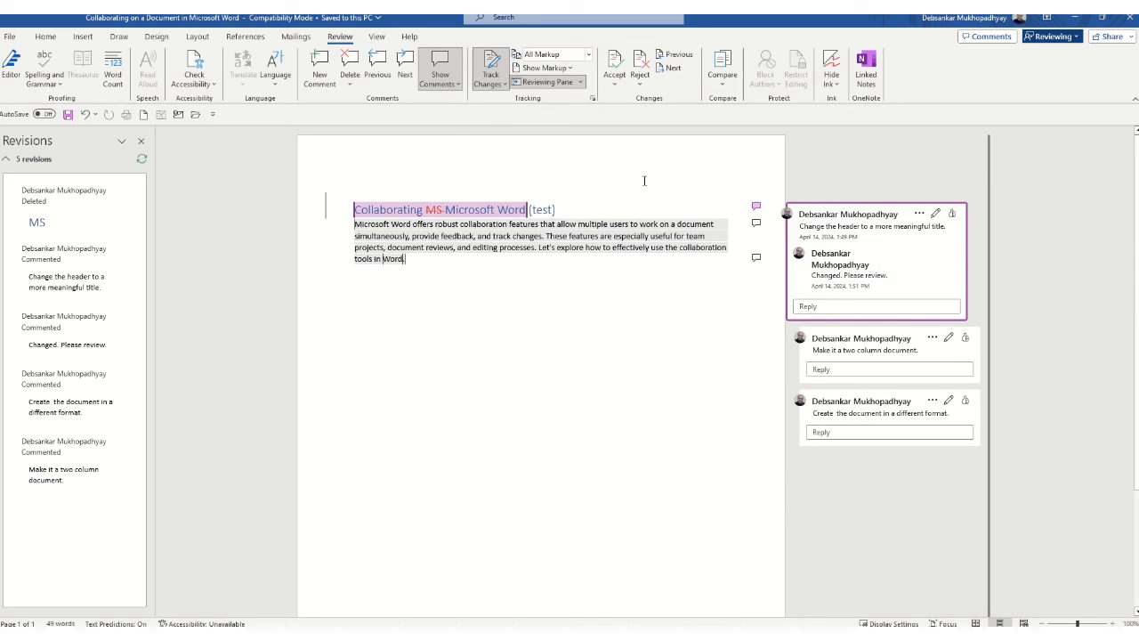
click(350, 85)
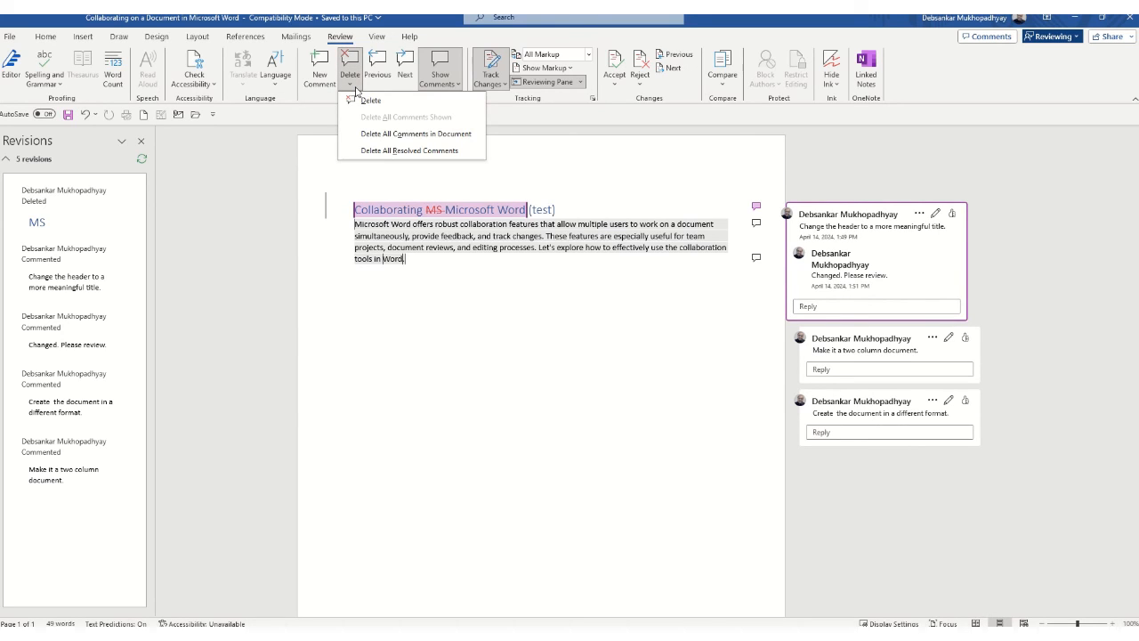
click(364, 152)
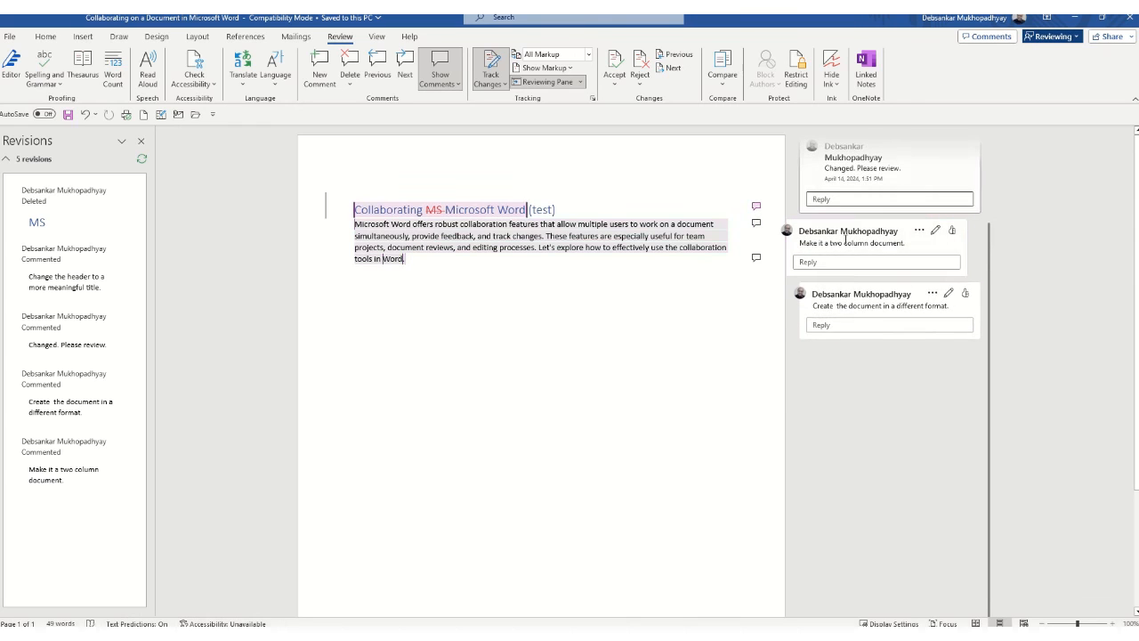
Look through the comments, select the heading's comment thread and try to accept the remaining tracked change
scroll(846, 241, up, 2)
click(847, 241)
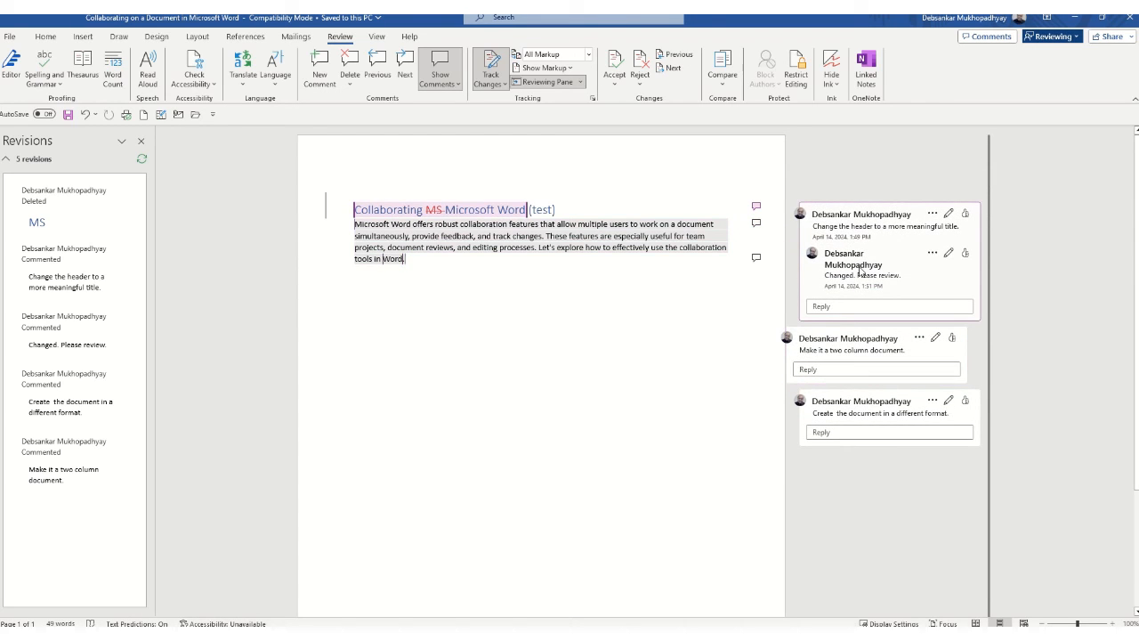
scroll(860, 266, down, 1)
scroll(860, 266, up, 1)
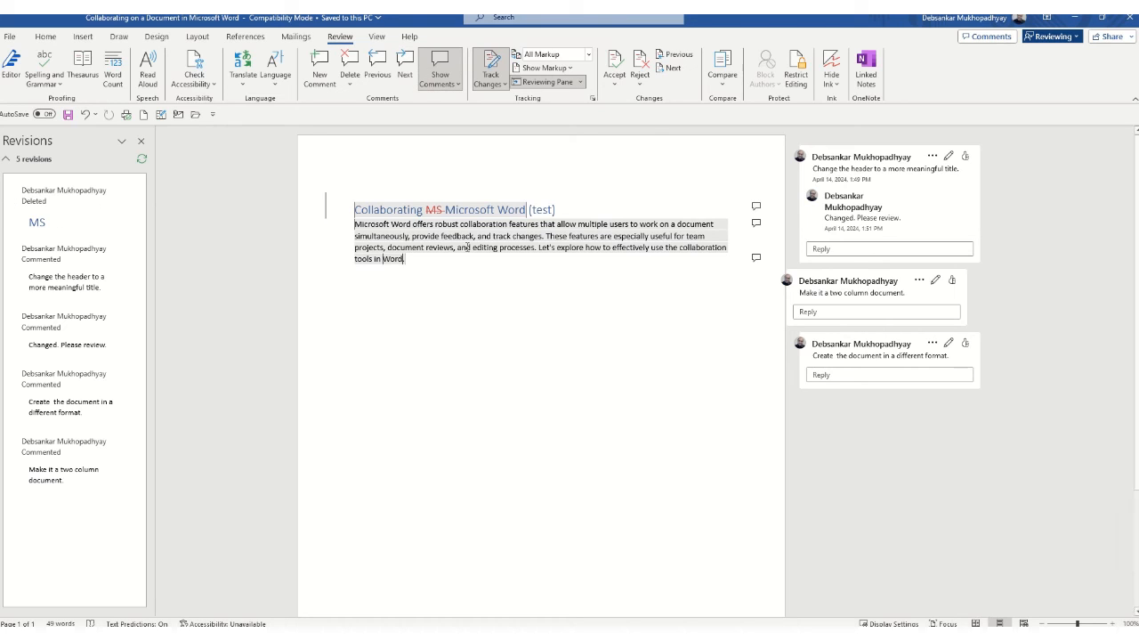
click(846, 218)
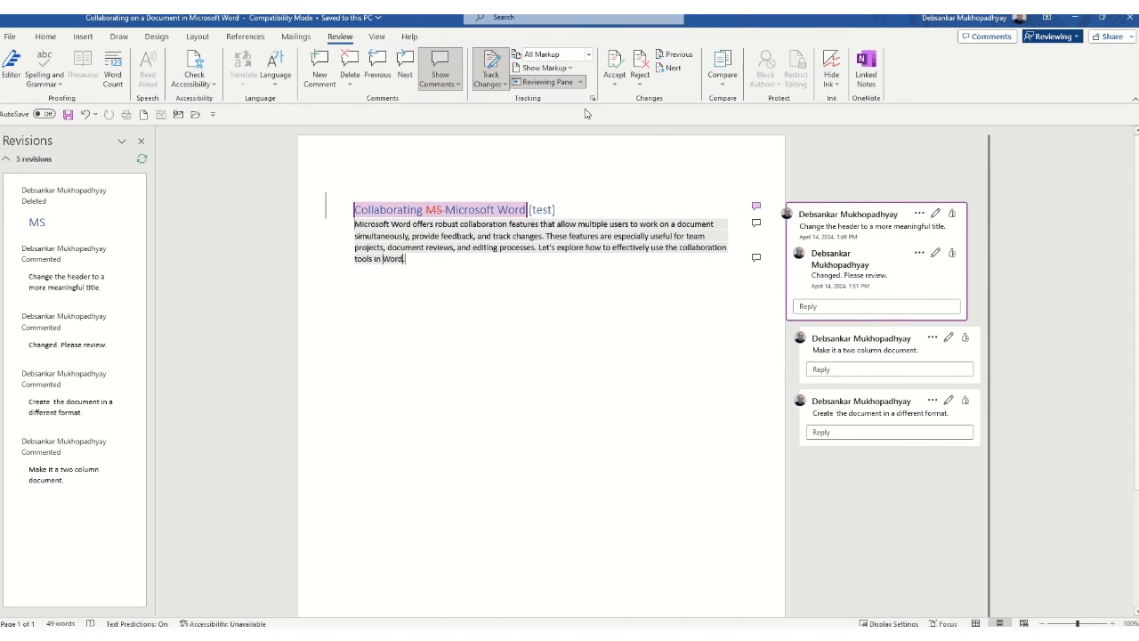
click(615, 89)
click(680, 168)
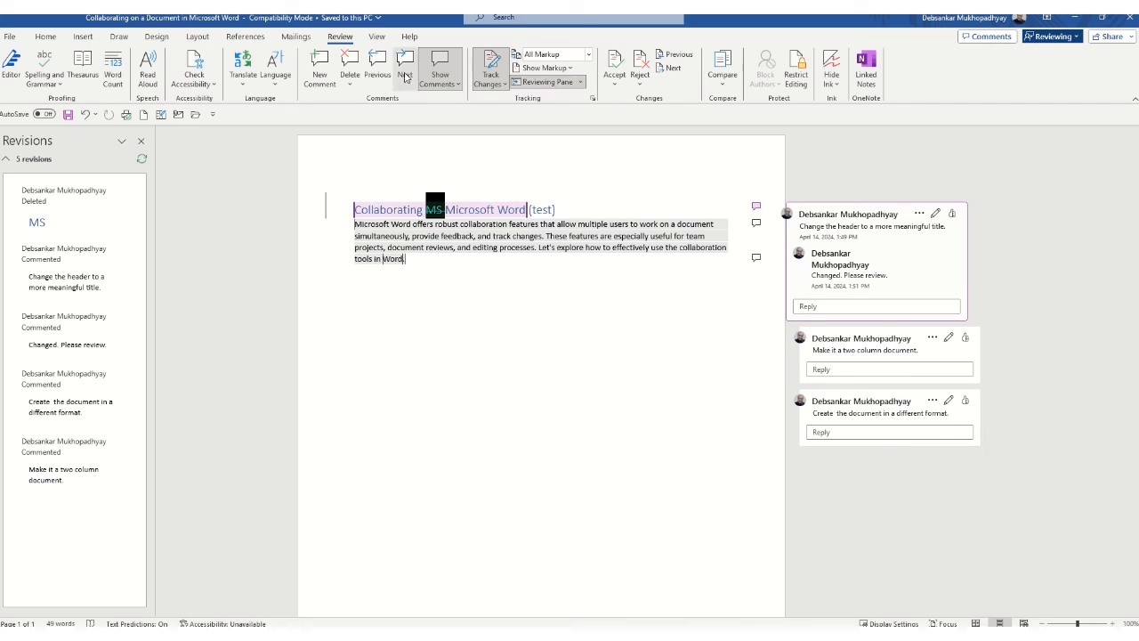
Try again to delete all resolved comments, and delete all comments in the document
click(350, 84)
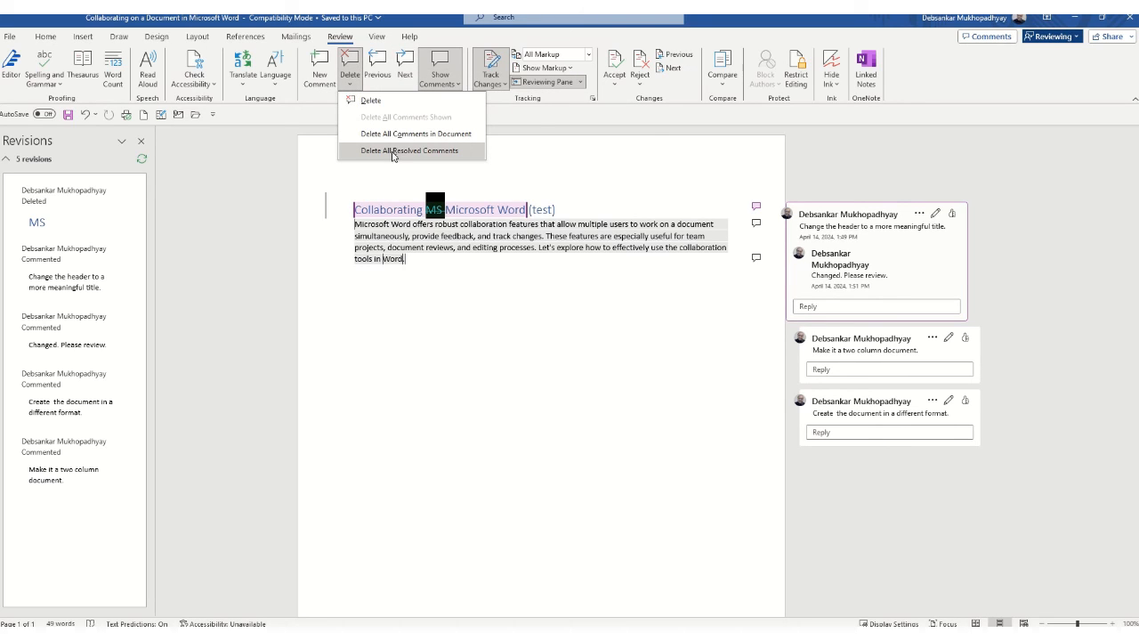
click(392, 152)
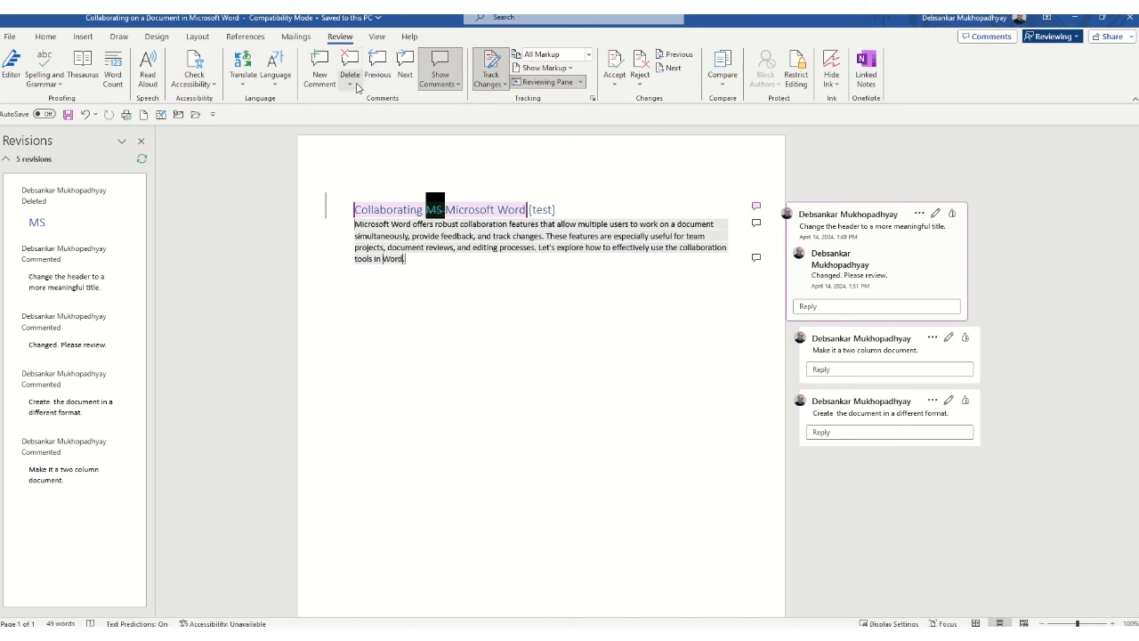
click(355, 85)
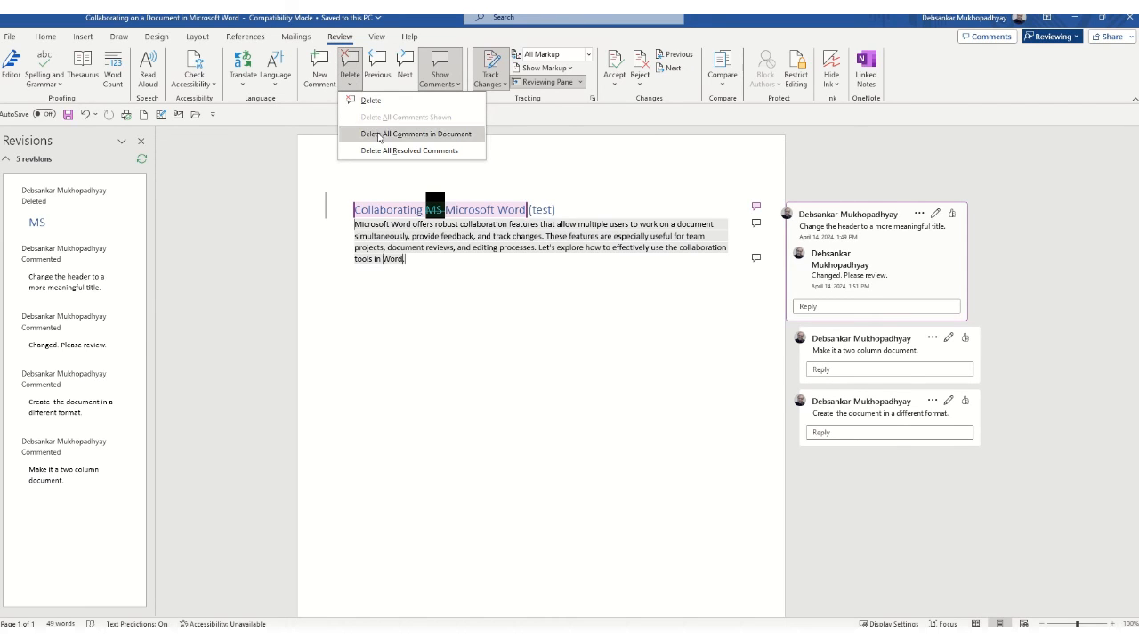
click(379, 134)
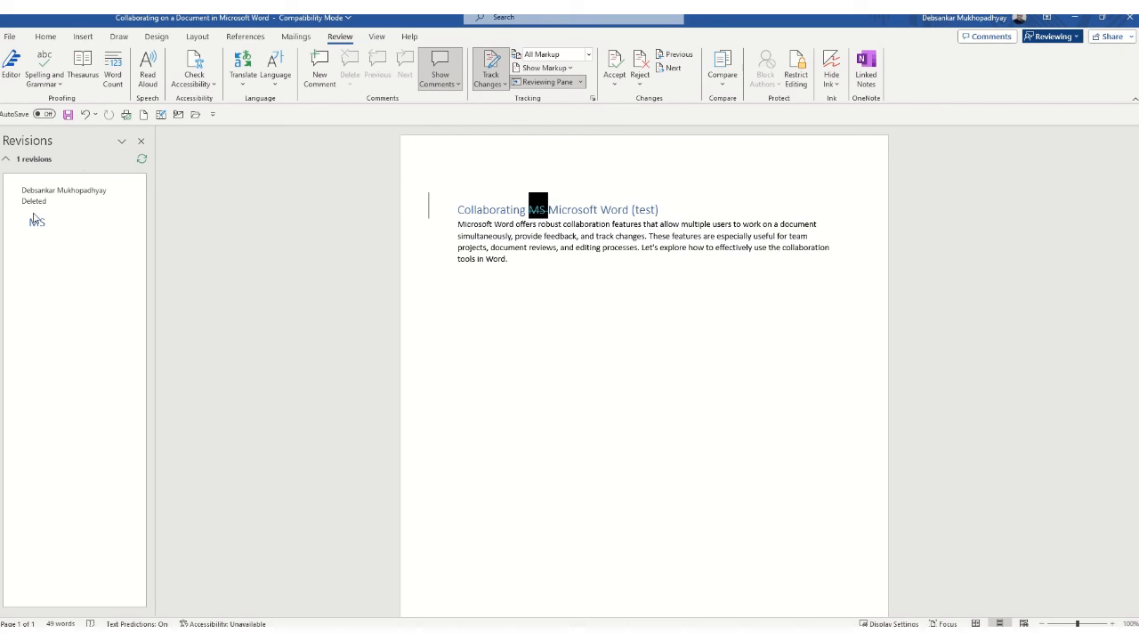
Accept the tracked deletion of "MS" in the heading
click(37, 221)
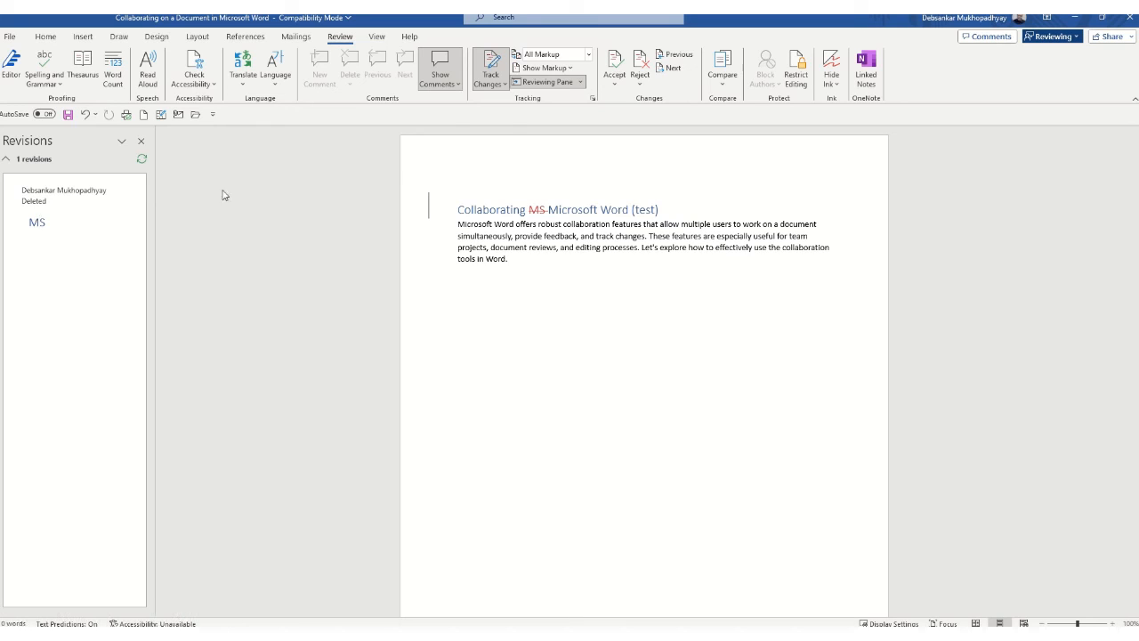
click(348, 211)
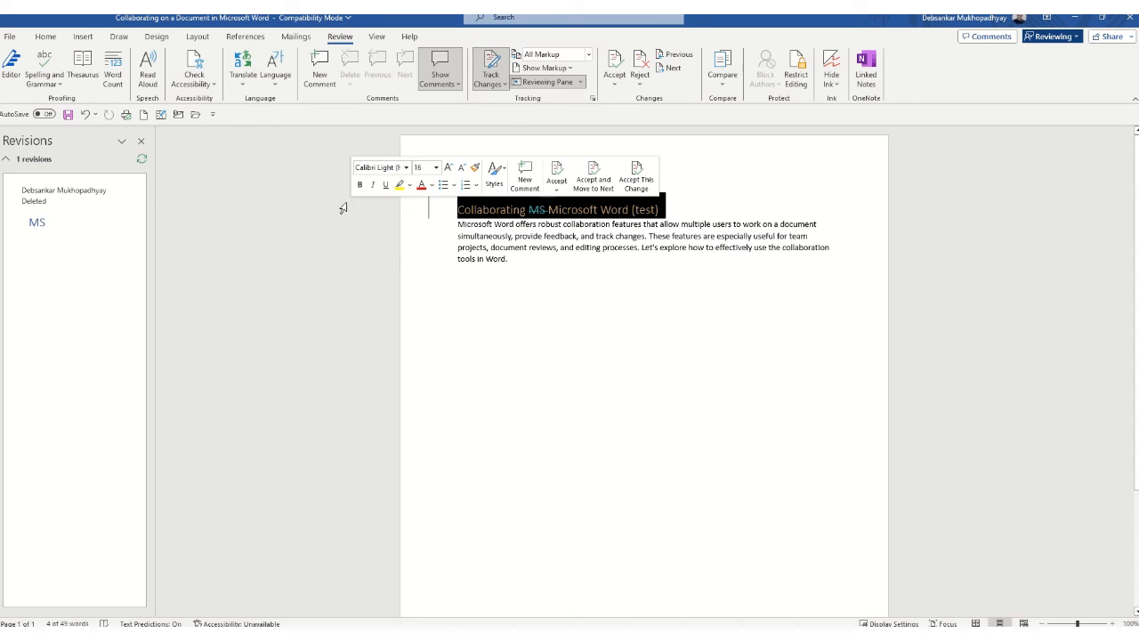
click(40, 223)
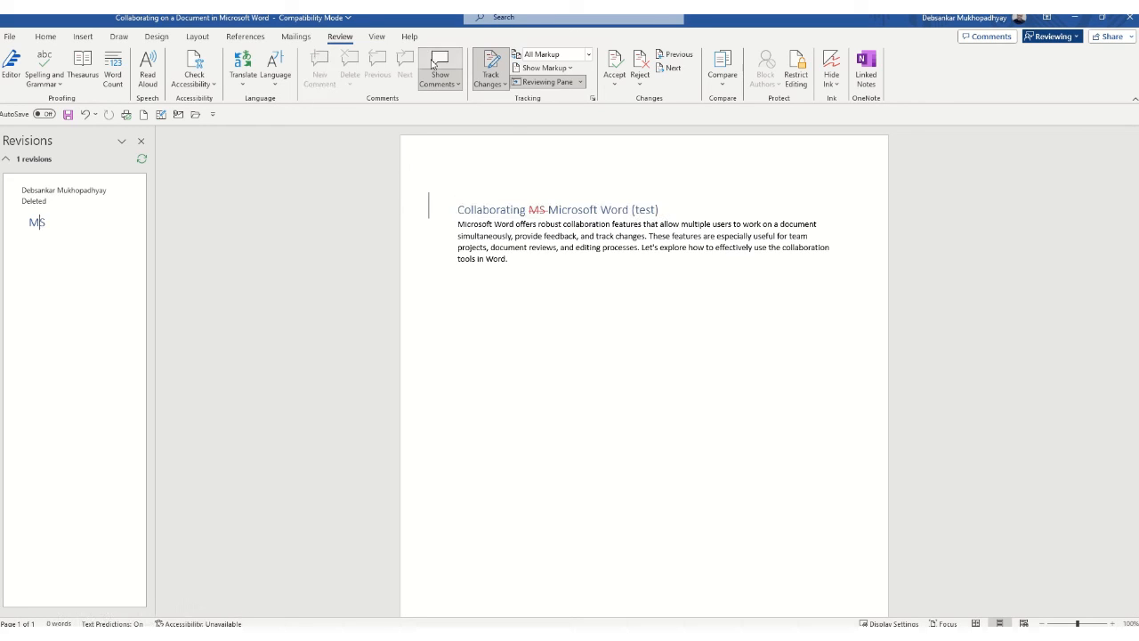
click(610, 84)
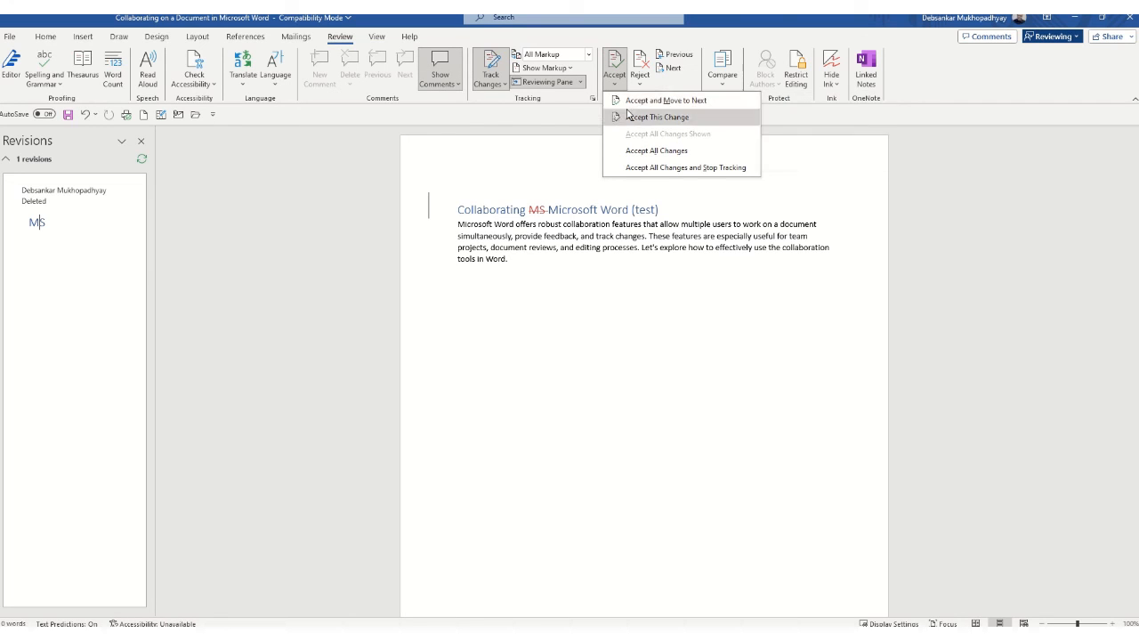
click(622, 116)
click(577, 294)
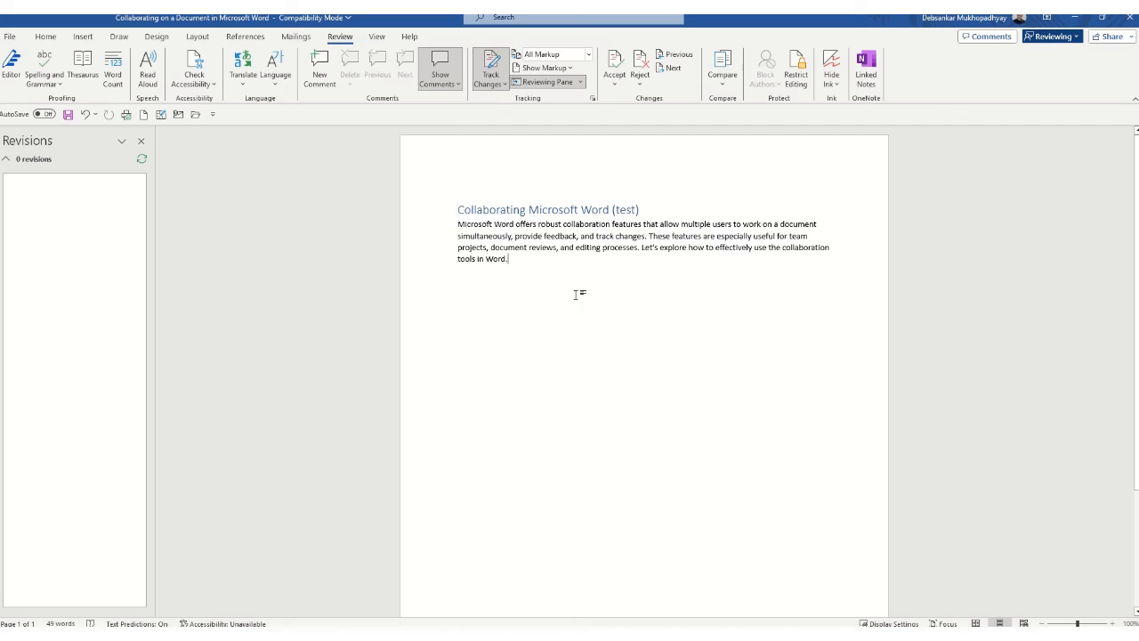